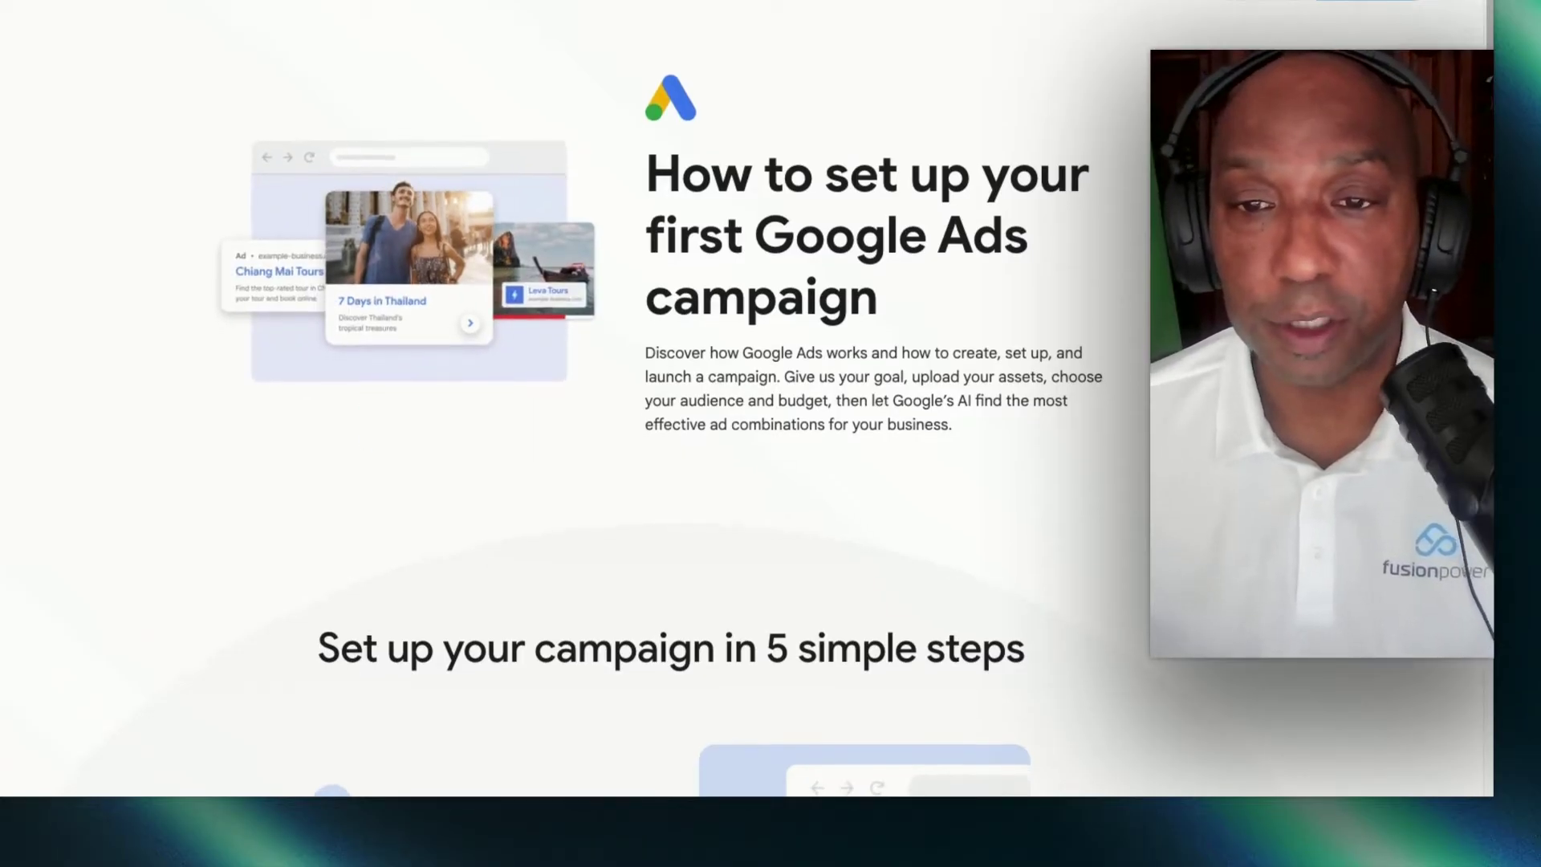
Read through the Google Ads guide's five campaign setup steps, from adding business info to finalizing and launching the campaign.
scroll(674, 401, down, 1)
scroll(674, 401, down, 5)
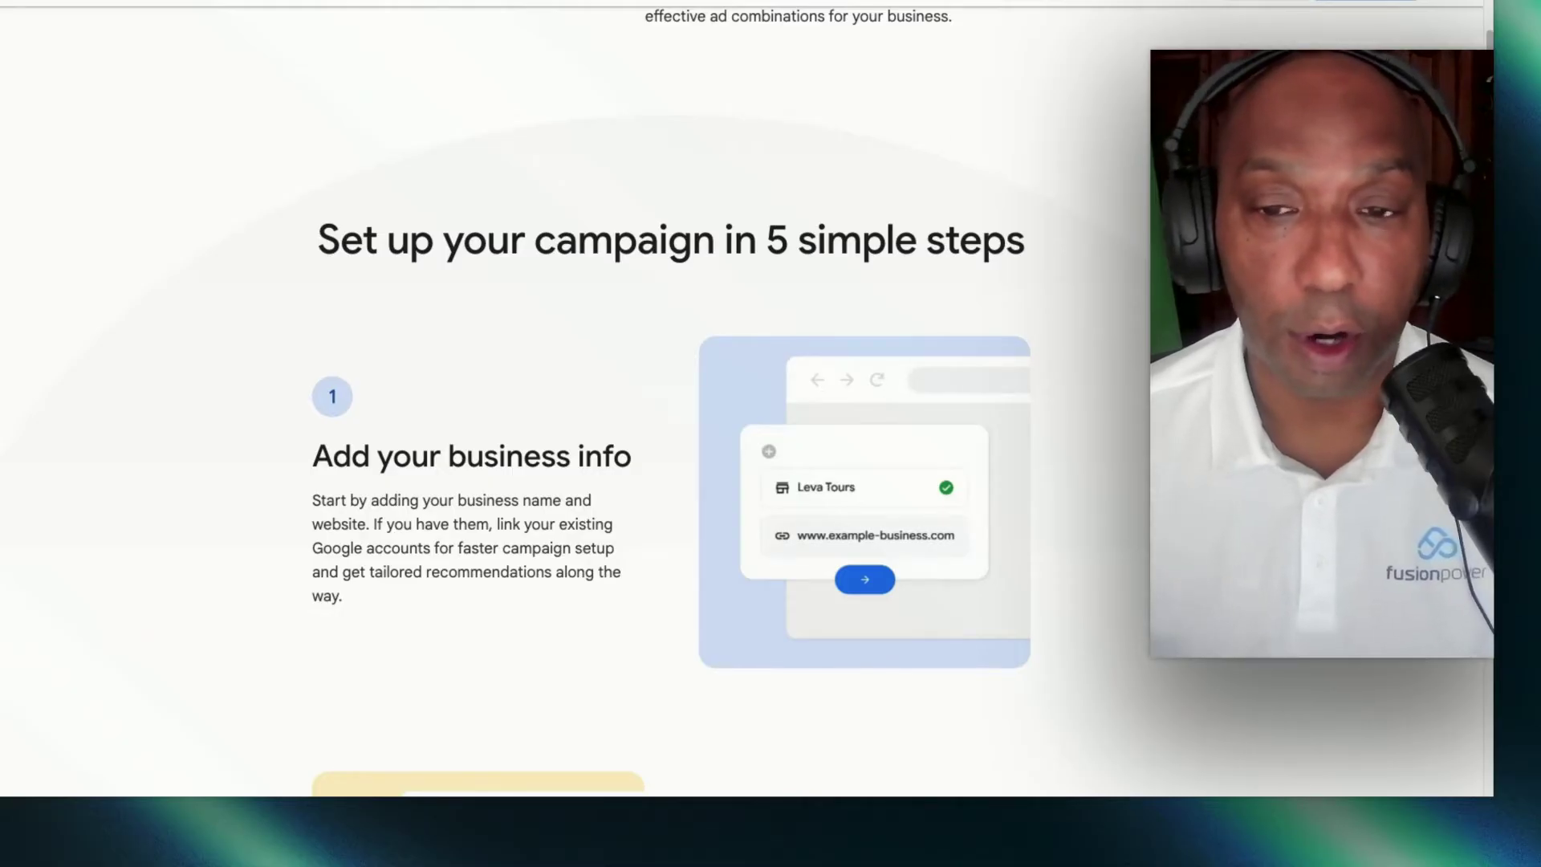
scroll(988, 147, down, 2)
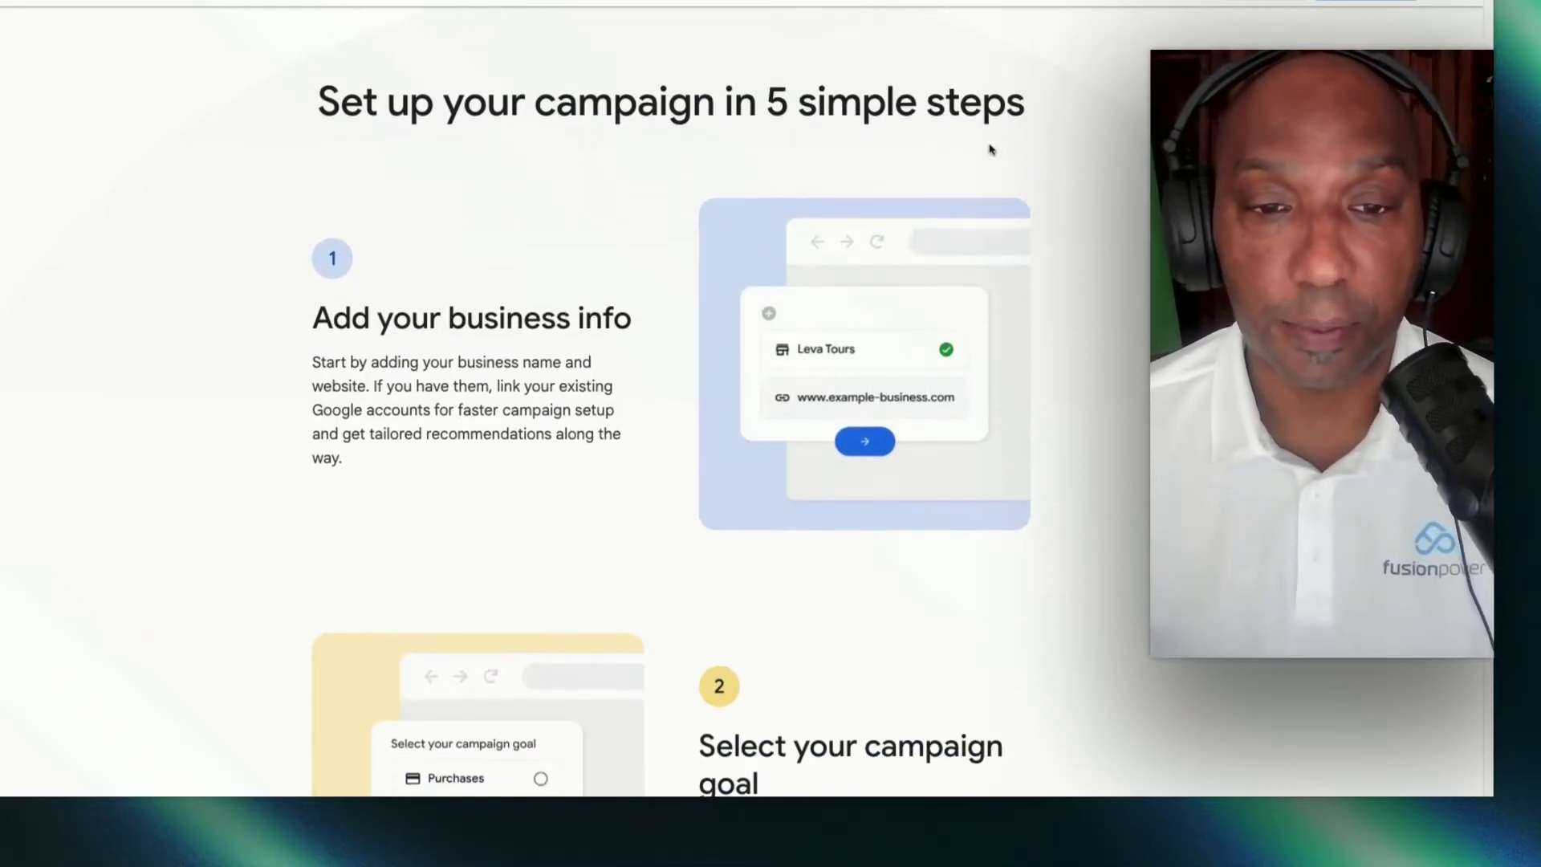
scroll(1010, 174, down, 1)
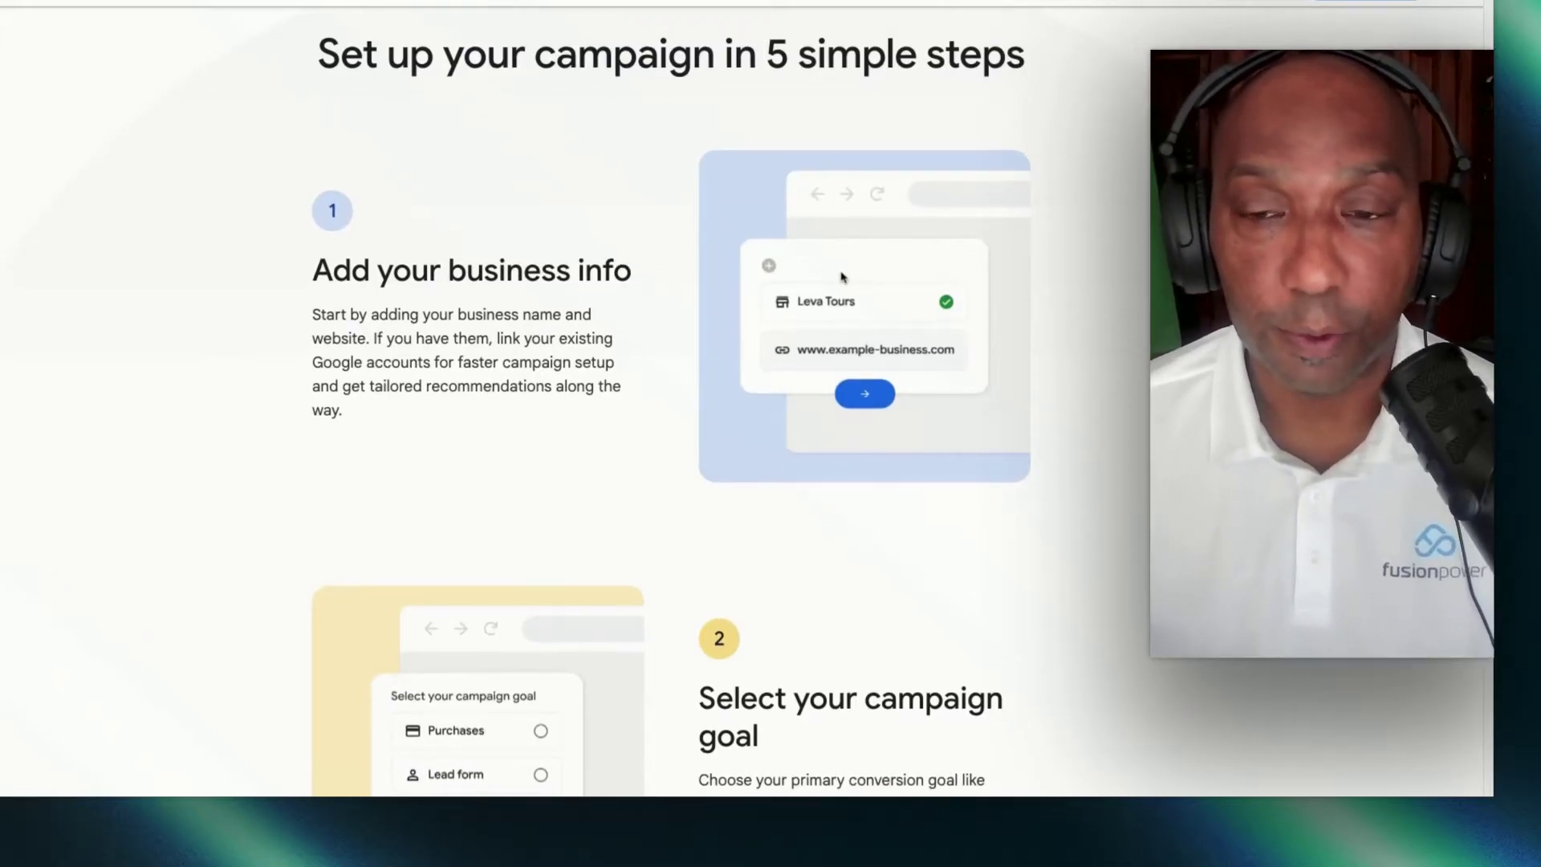
scroll(842, 276, down, 2)
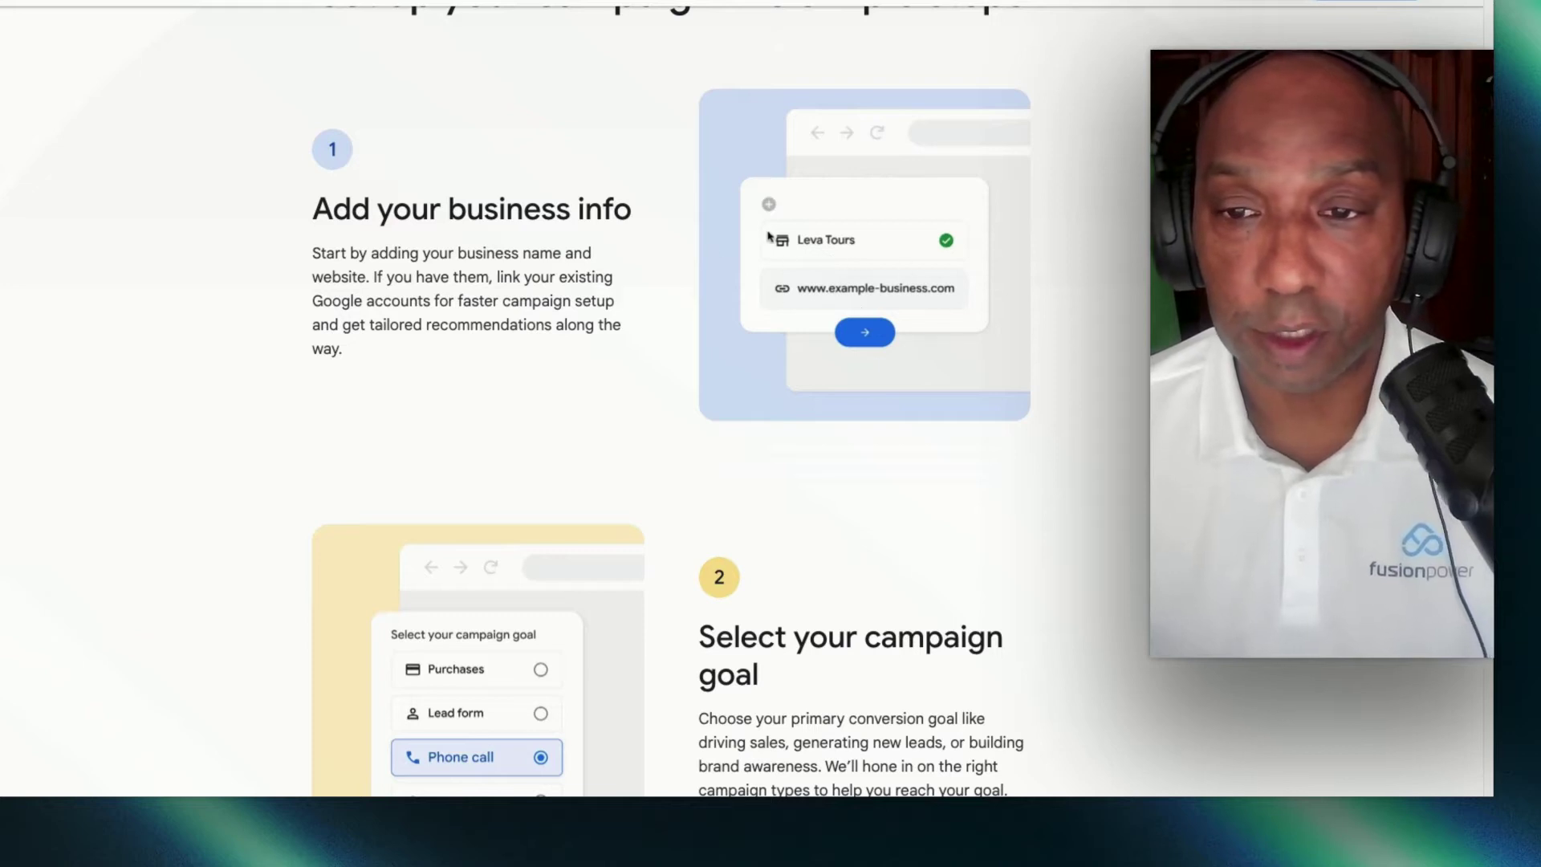
scroll(809, 326, down, 5)
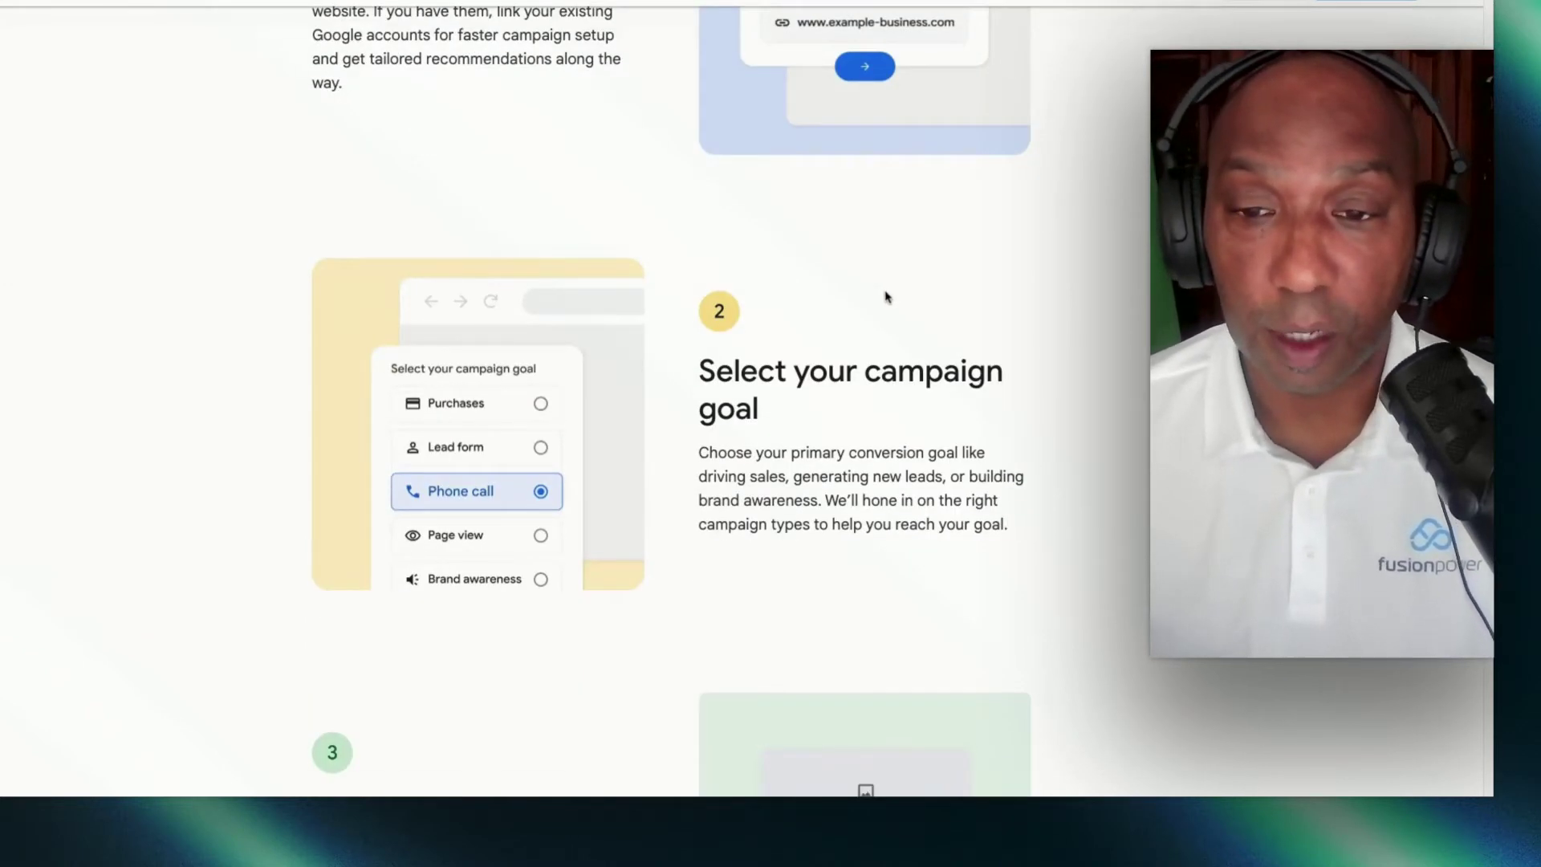
scroll(883, 296, down, 3)
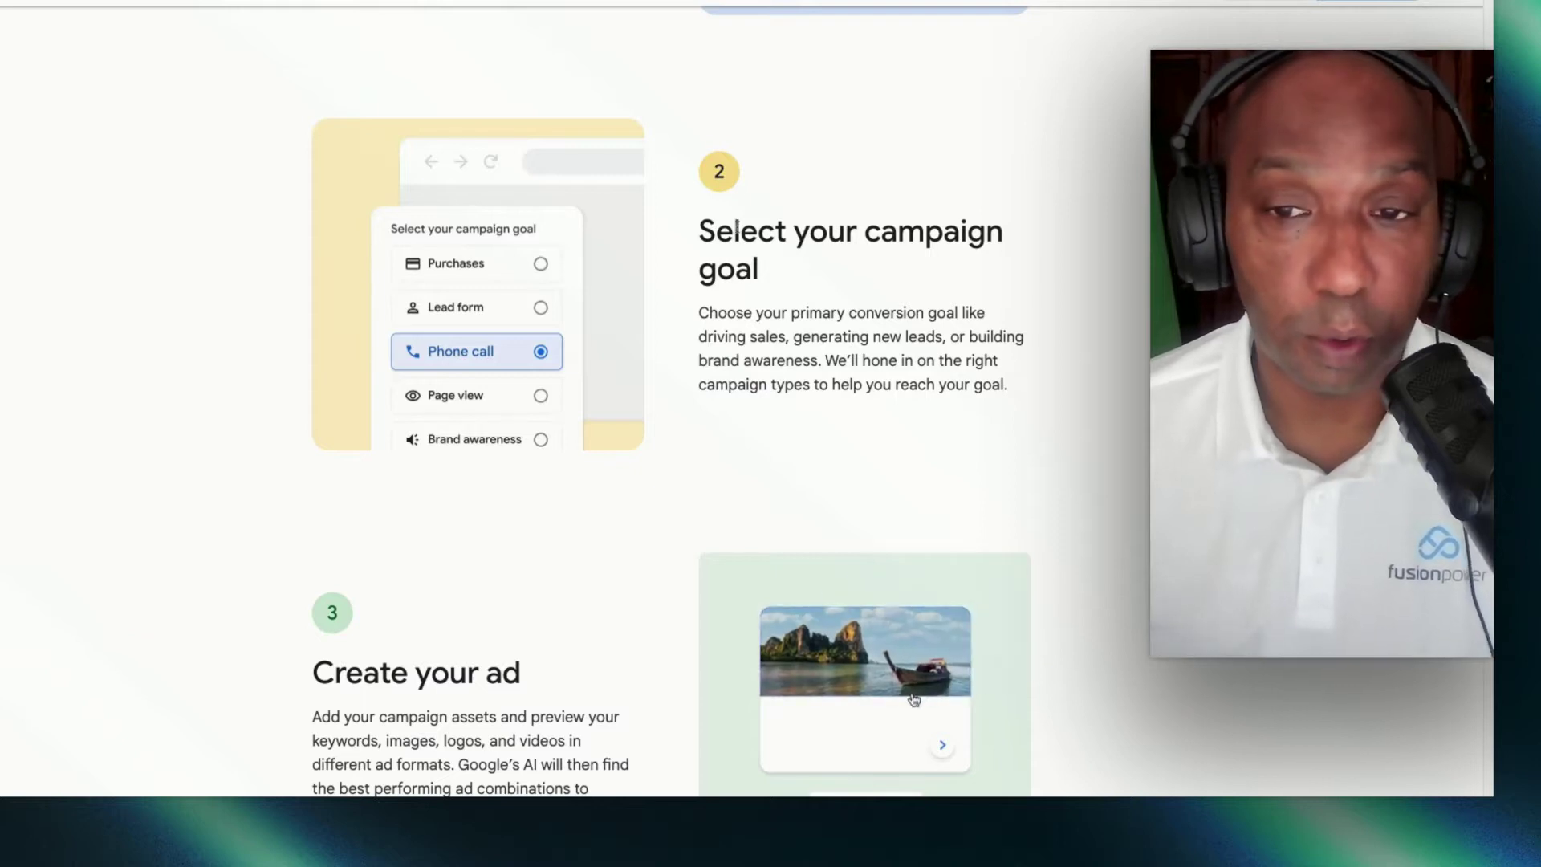
scroll(801, 209, down, 5)
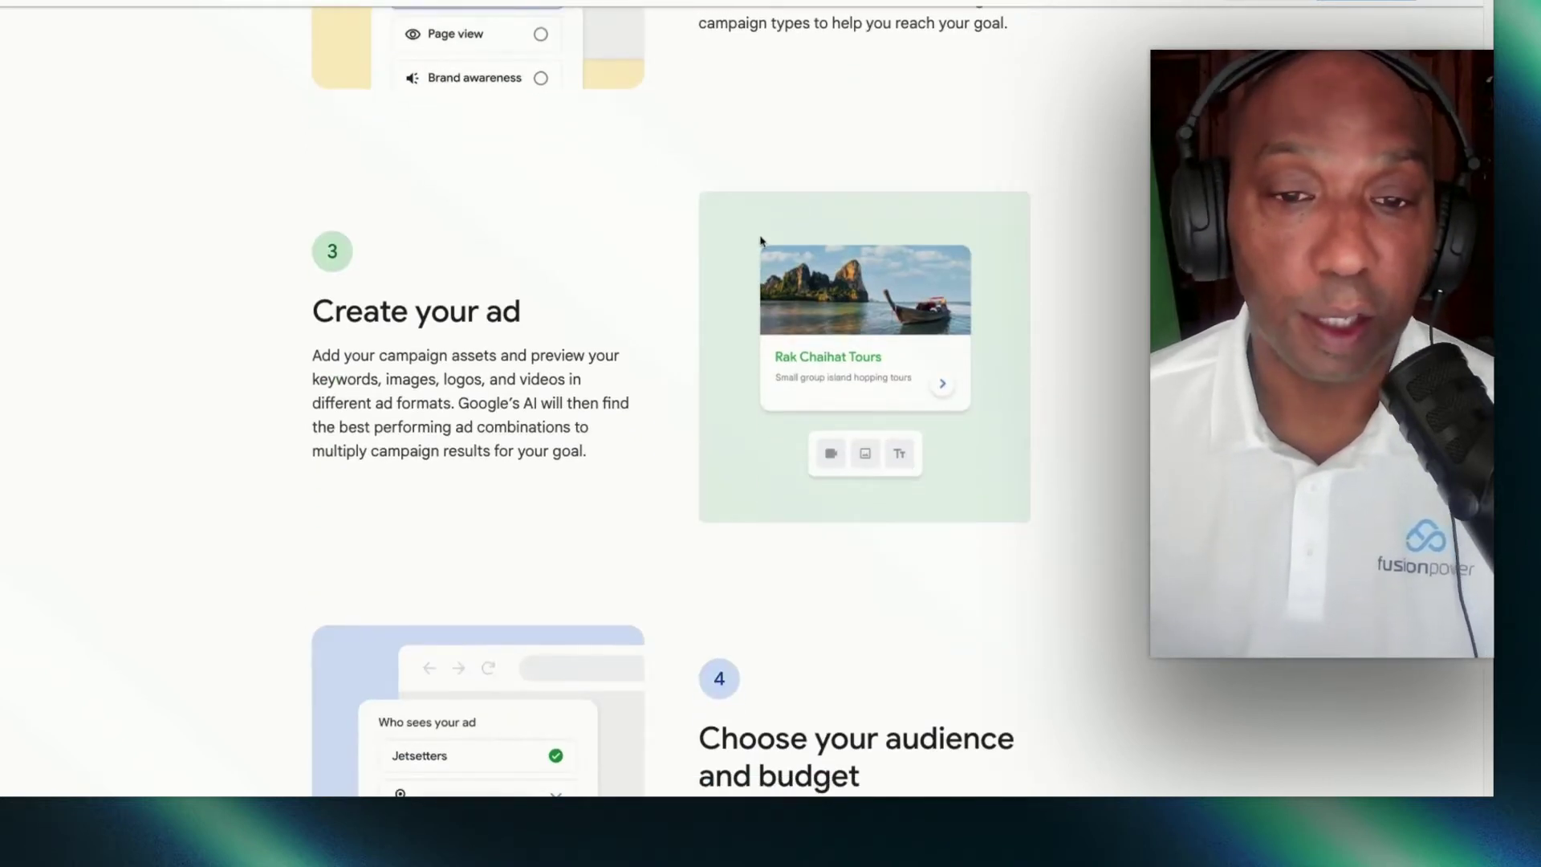
scroll(757, 244, down, 1)
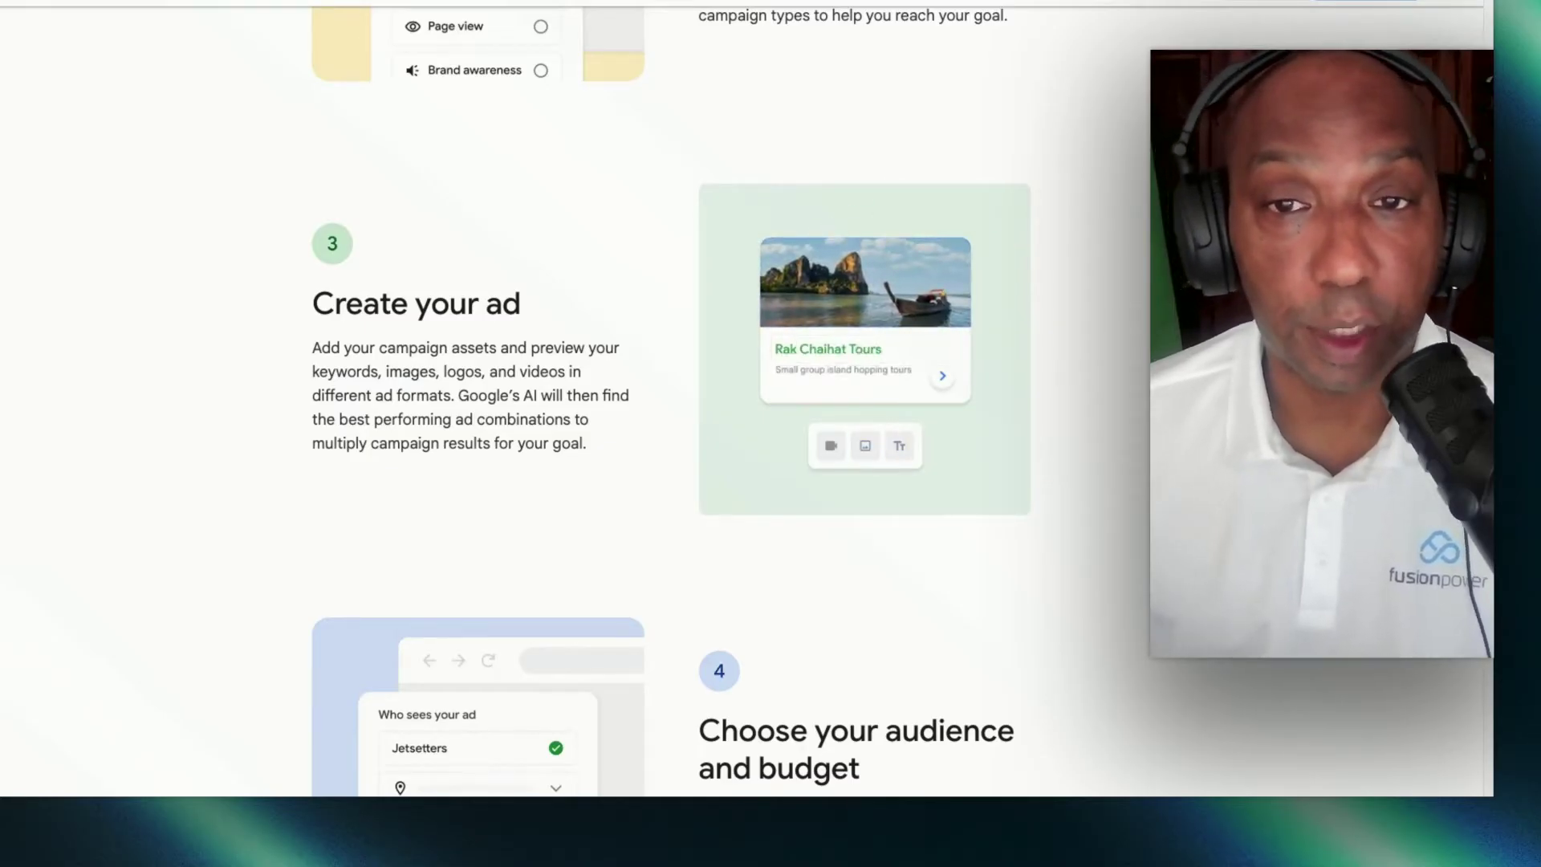
scroll(602, 255, down, 4)
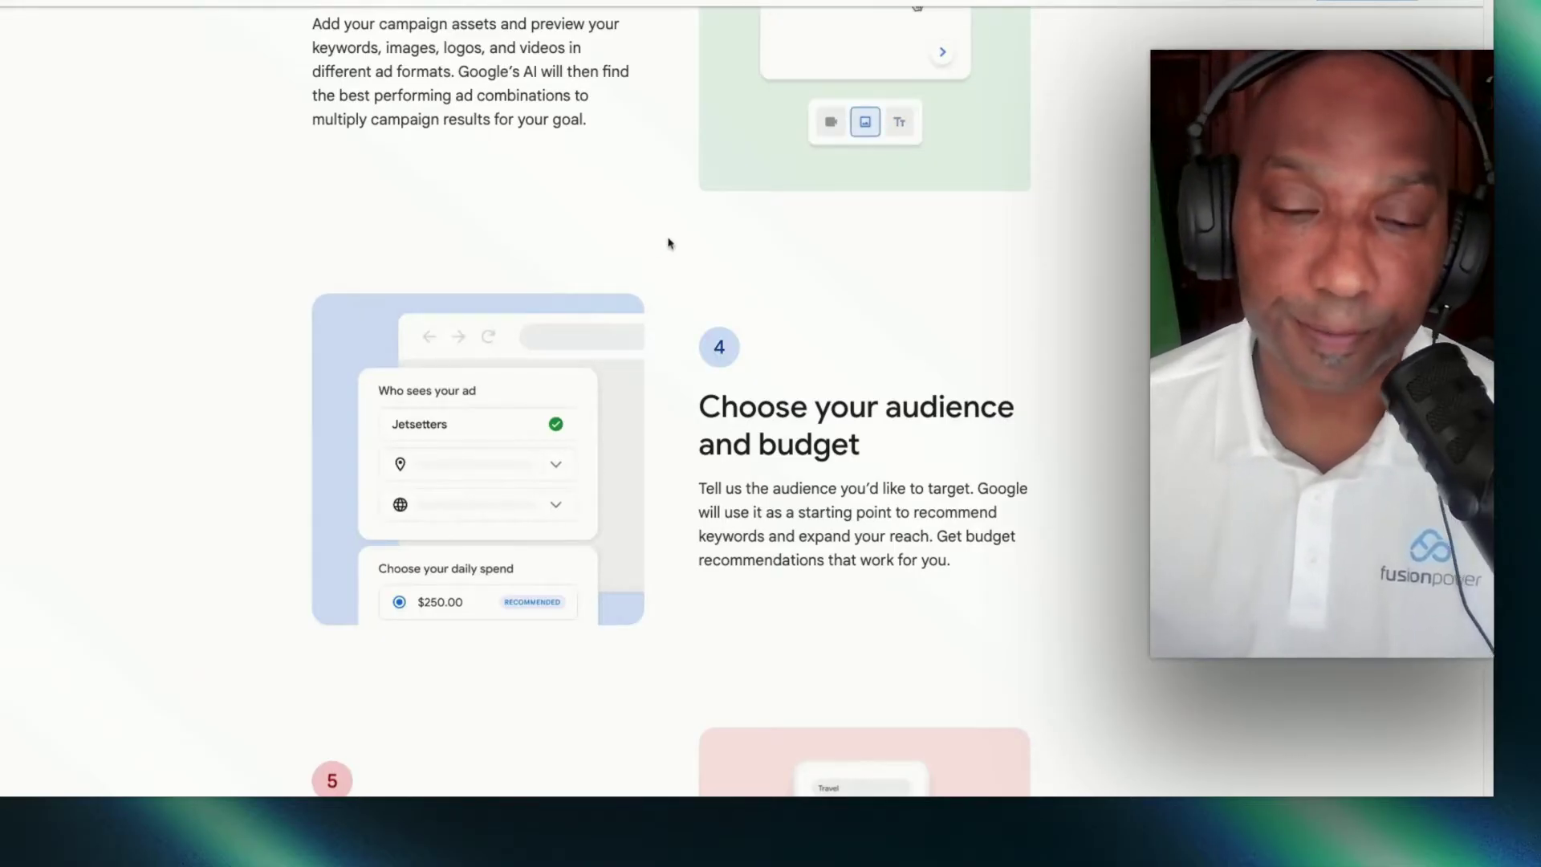
scroll(714, 263, down, 2)
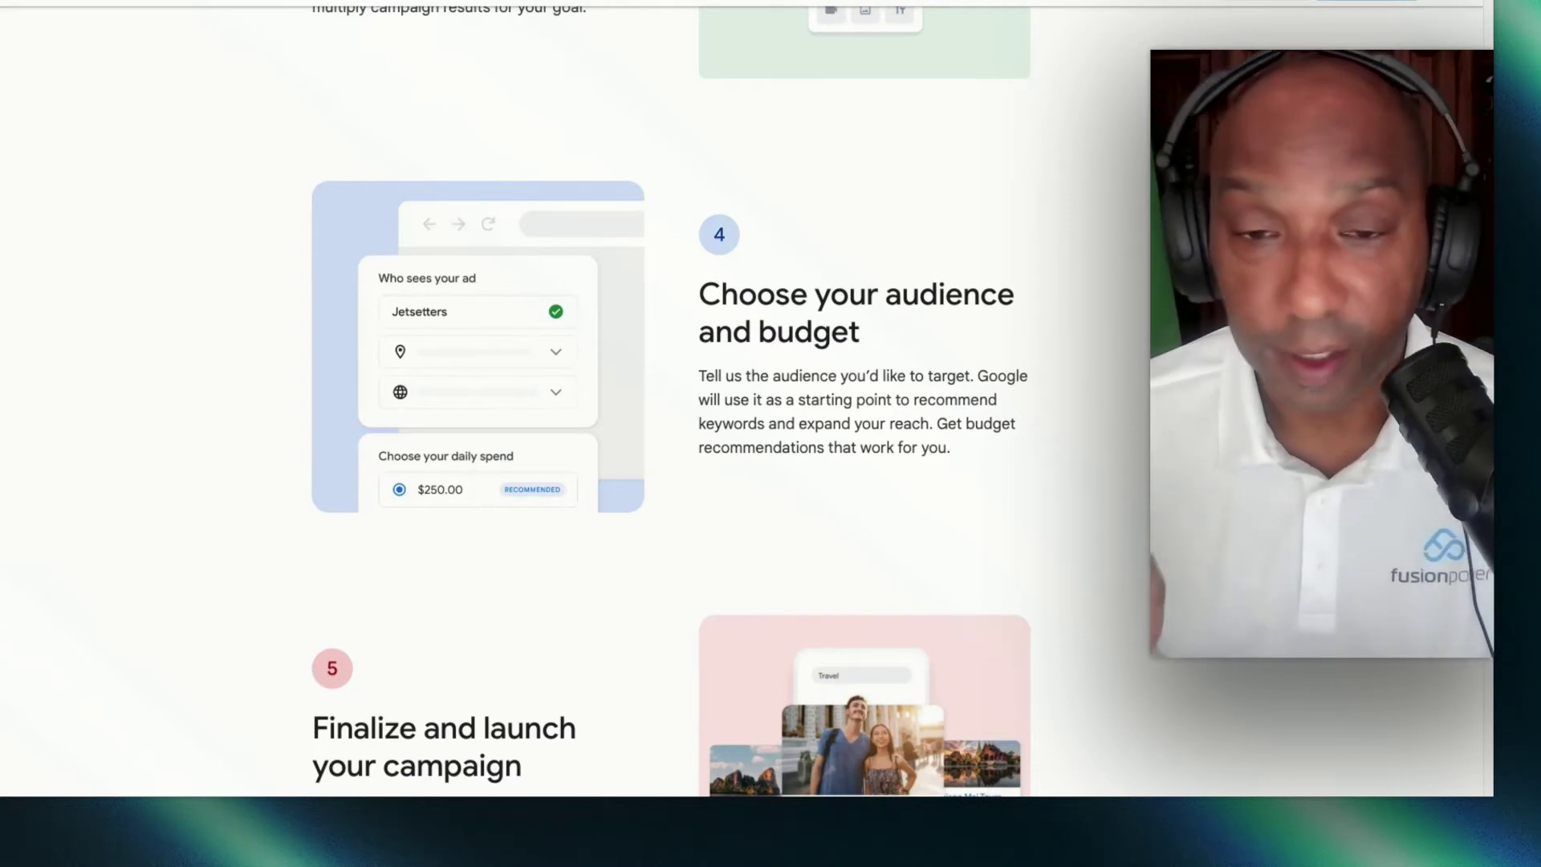
scroll(775, 290, down, 4)
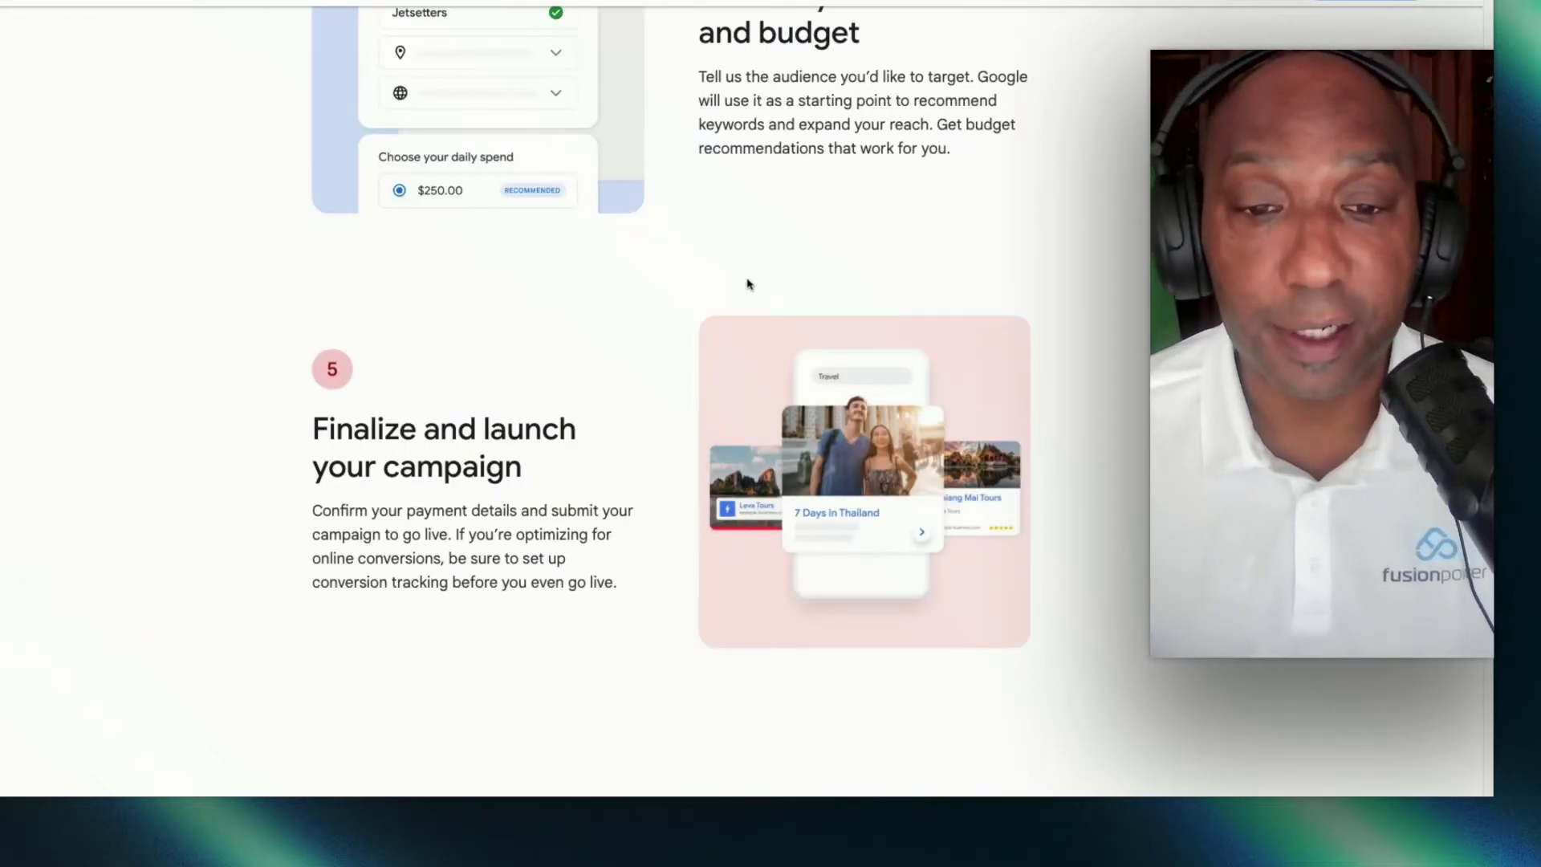
scroll(748, 285, down, 2)
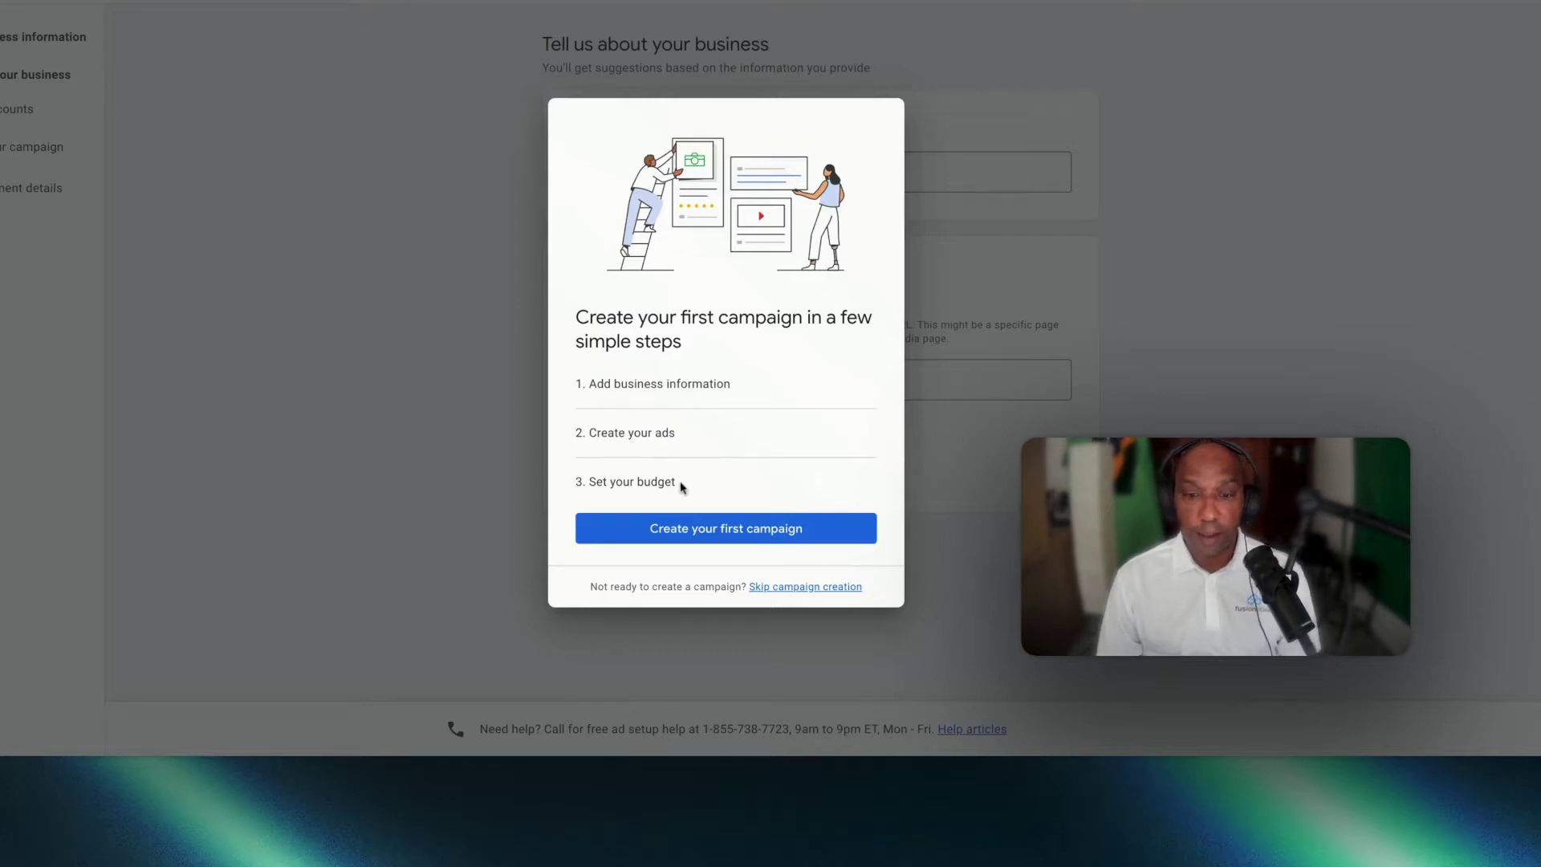
Start creating the first campaign and accept the business name Rogers Media Mindset with its website as the ad destination.
click(732, 536)
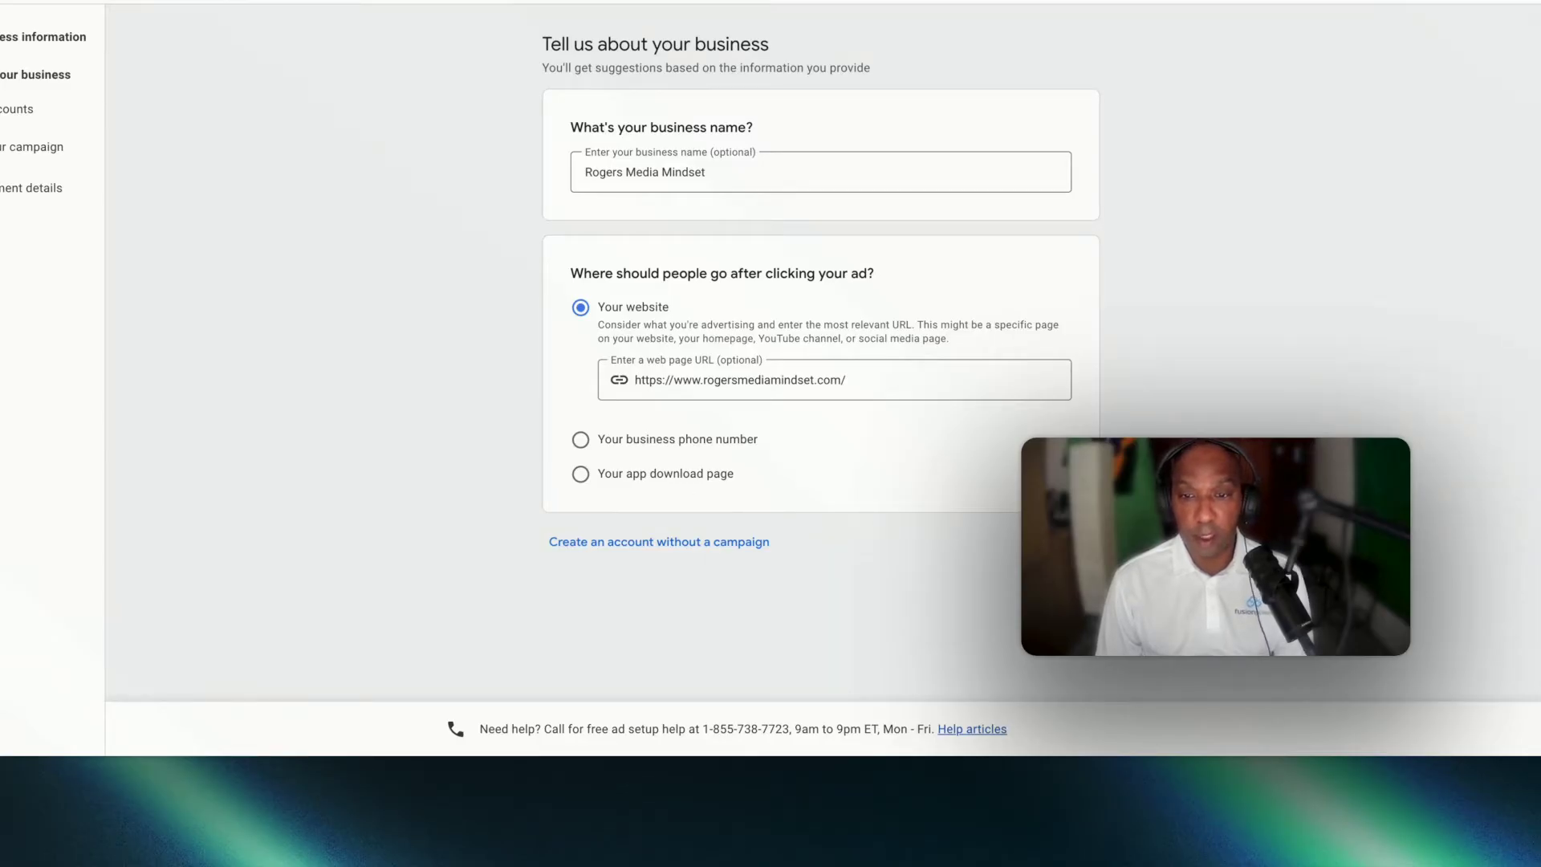
click(1058, 541)
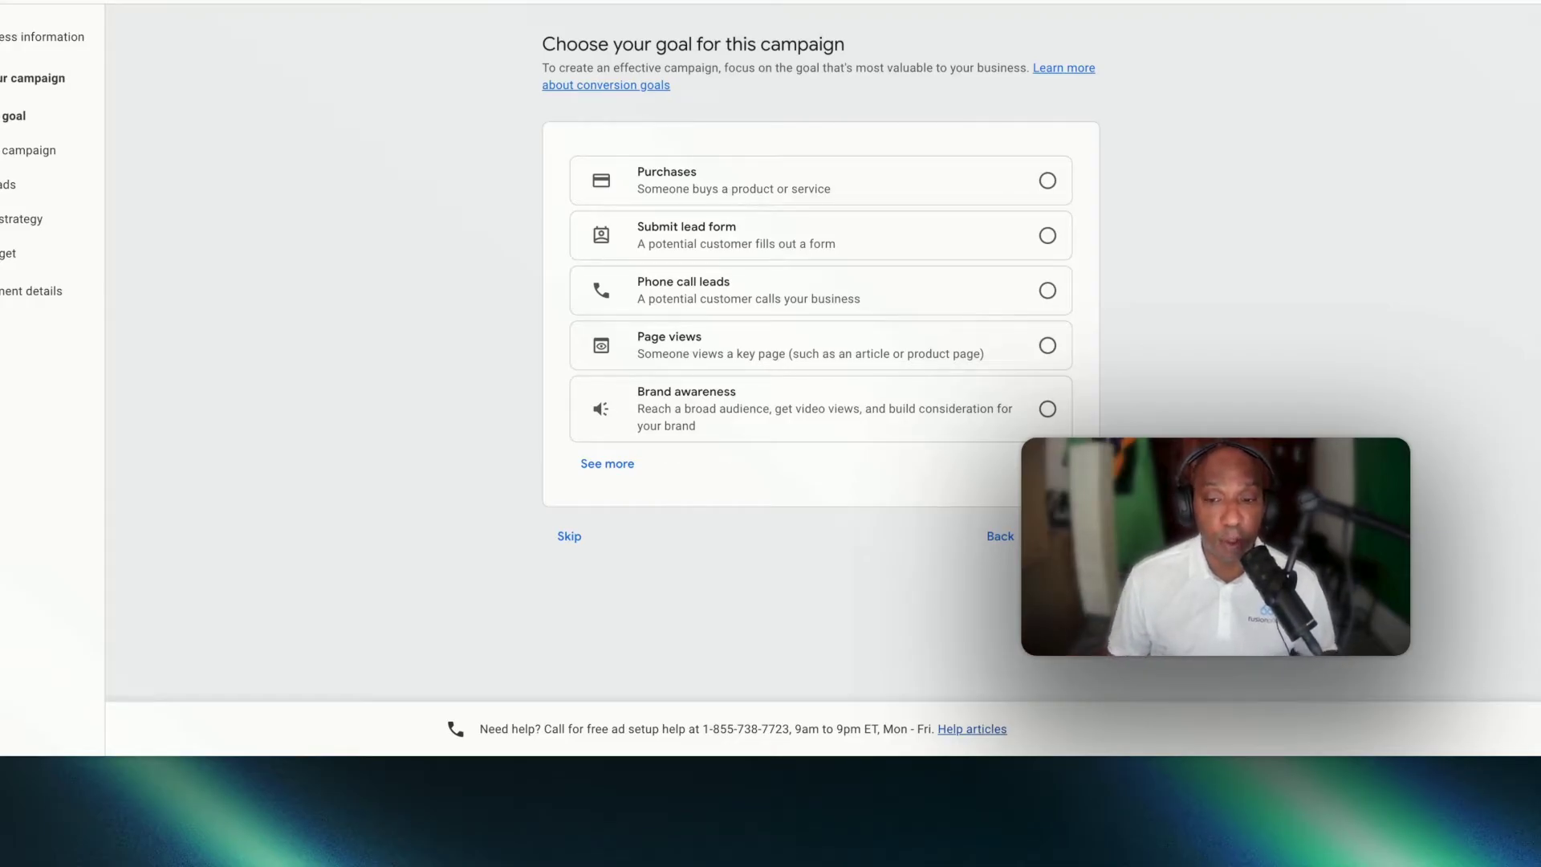
Choose Phone call leads as the campaign goal and continue to the campaign type selection.
click(1048, 536)
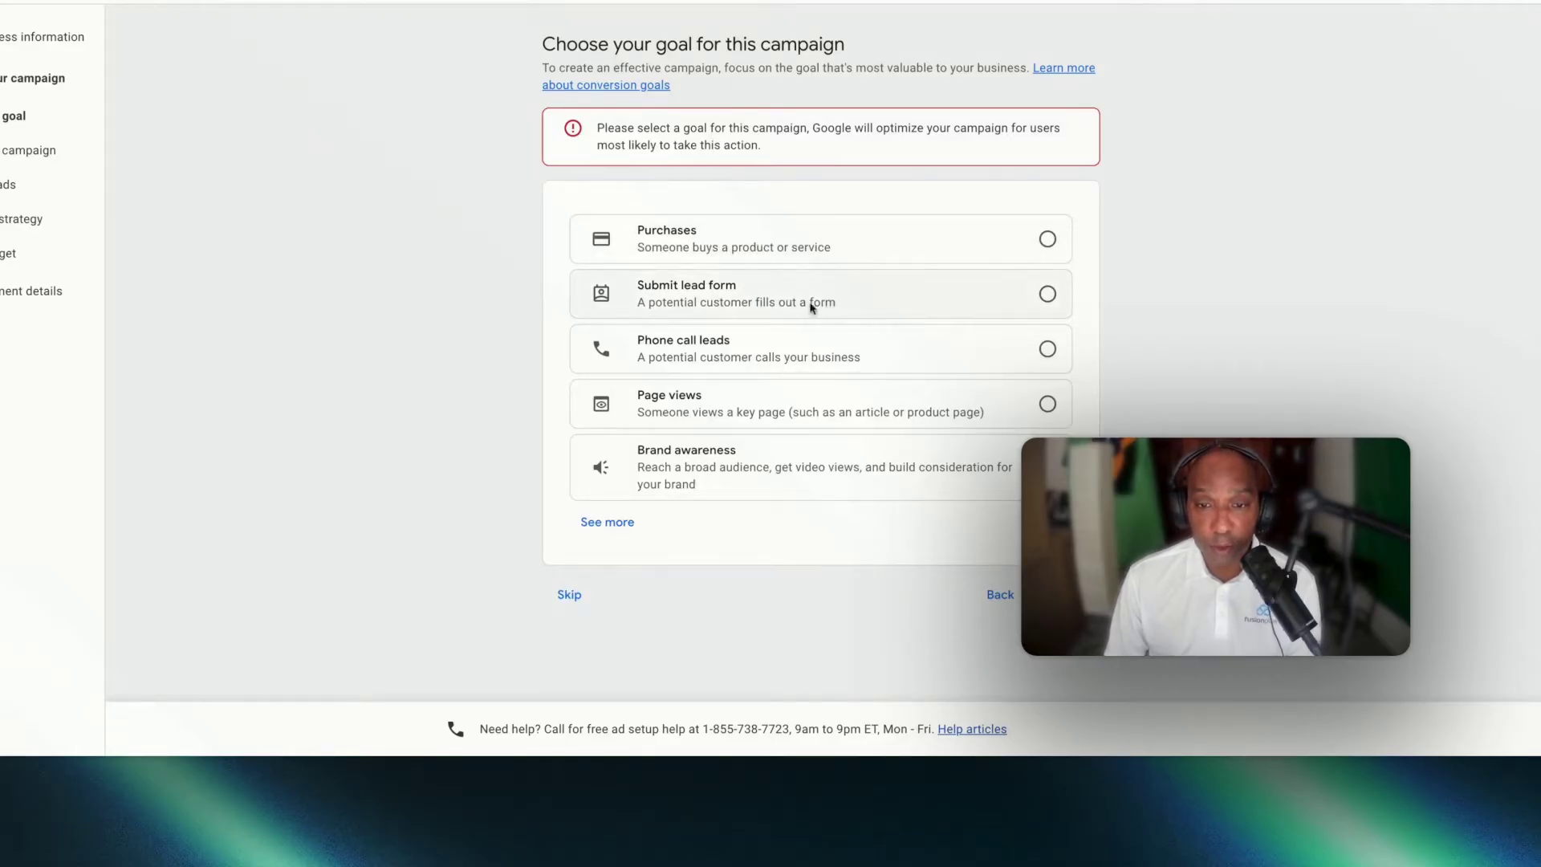
click(993, 297)
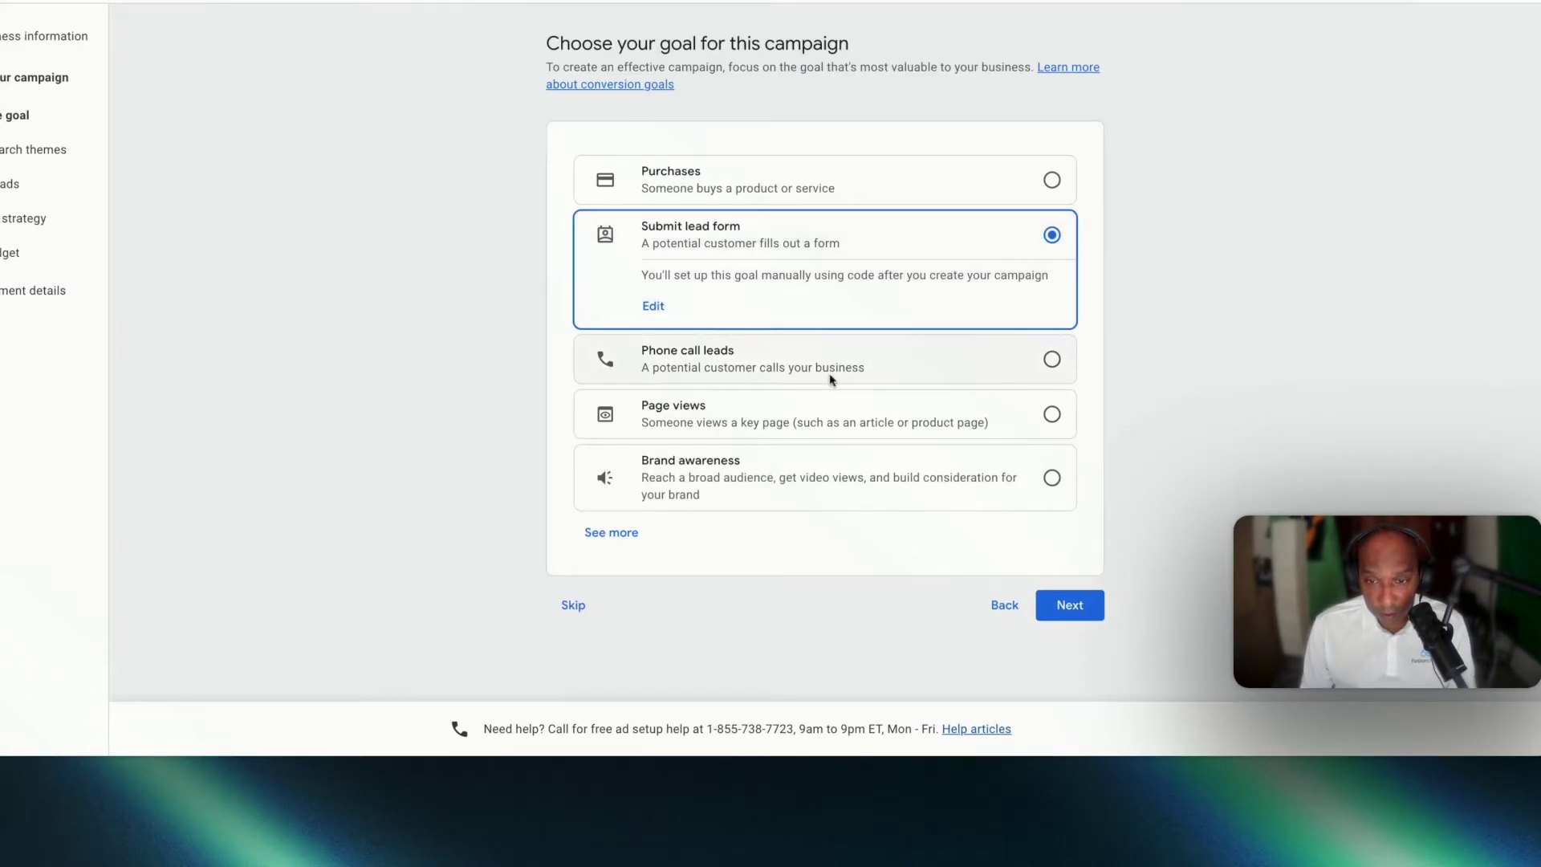
click(899, 360)
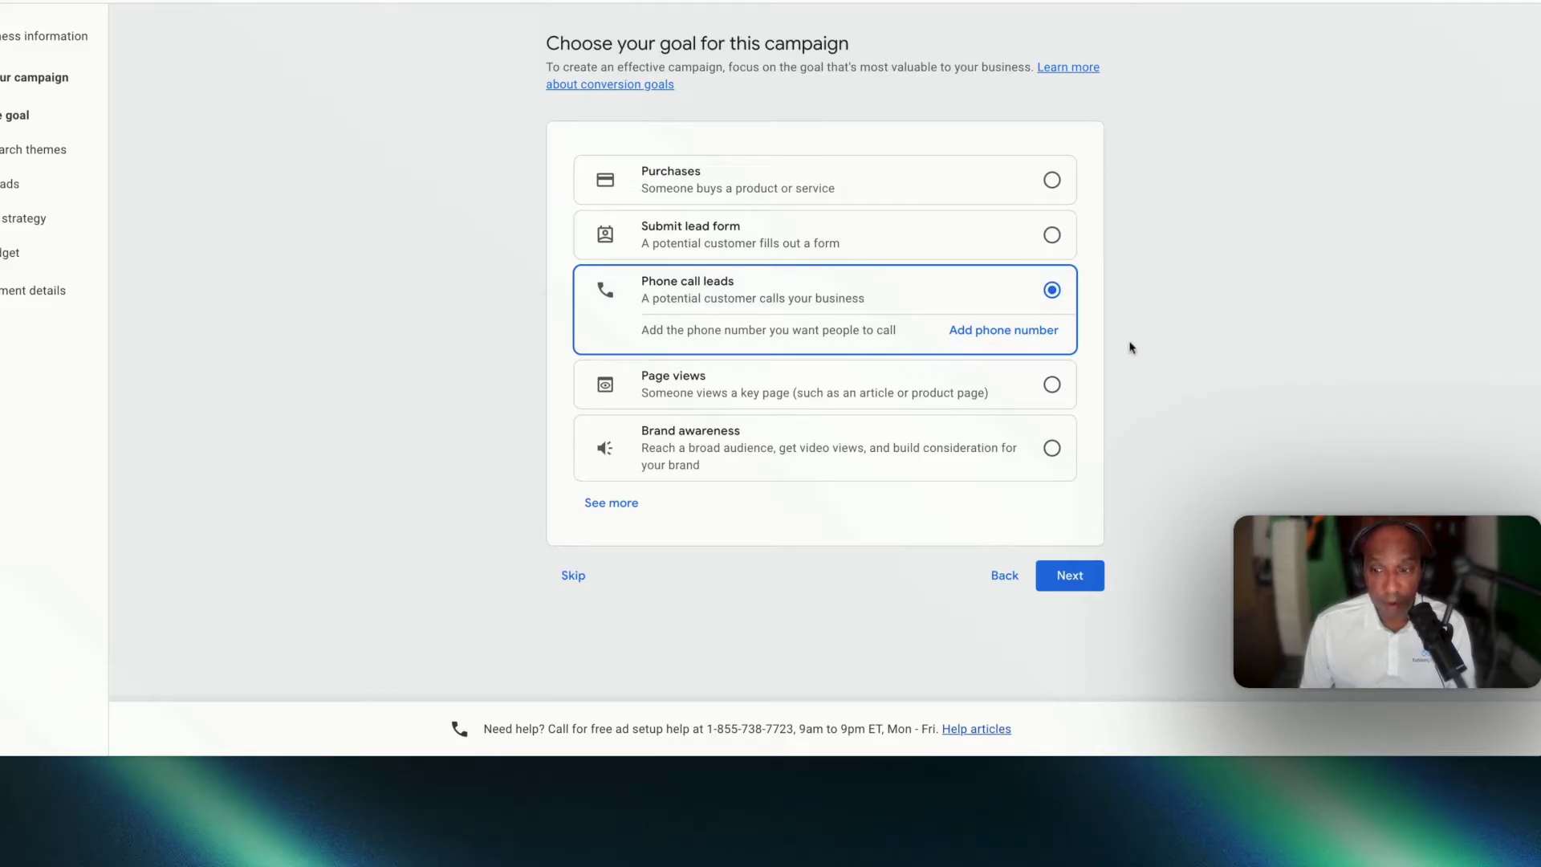
click(1081, 579)
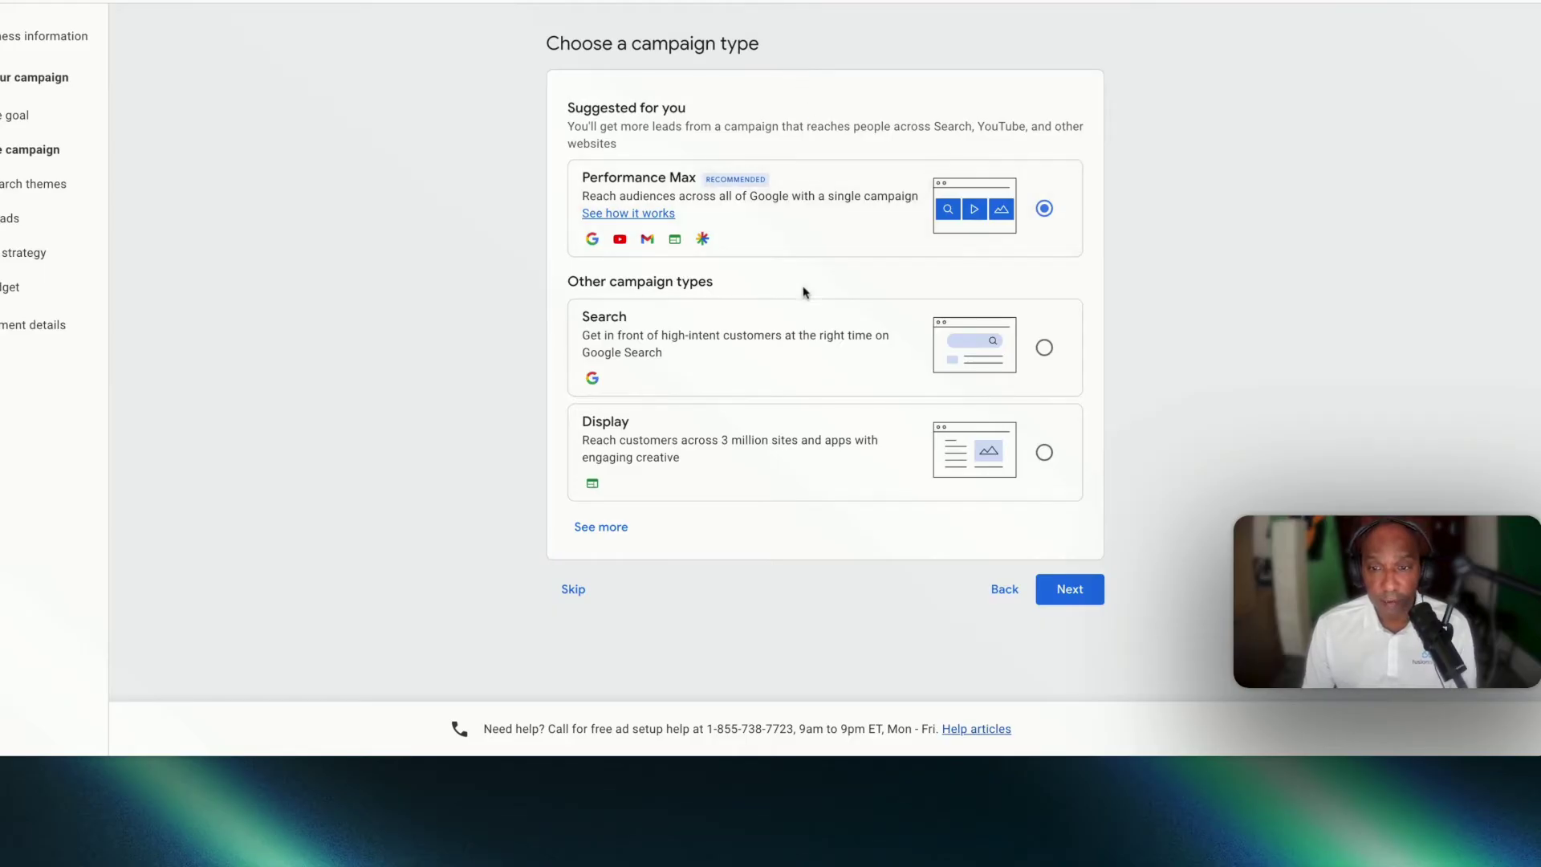
Change the campaign type from Performance Max to Search and continue to the keyword selection.
click(880, 351)
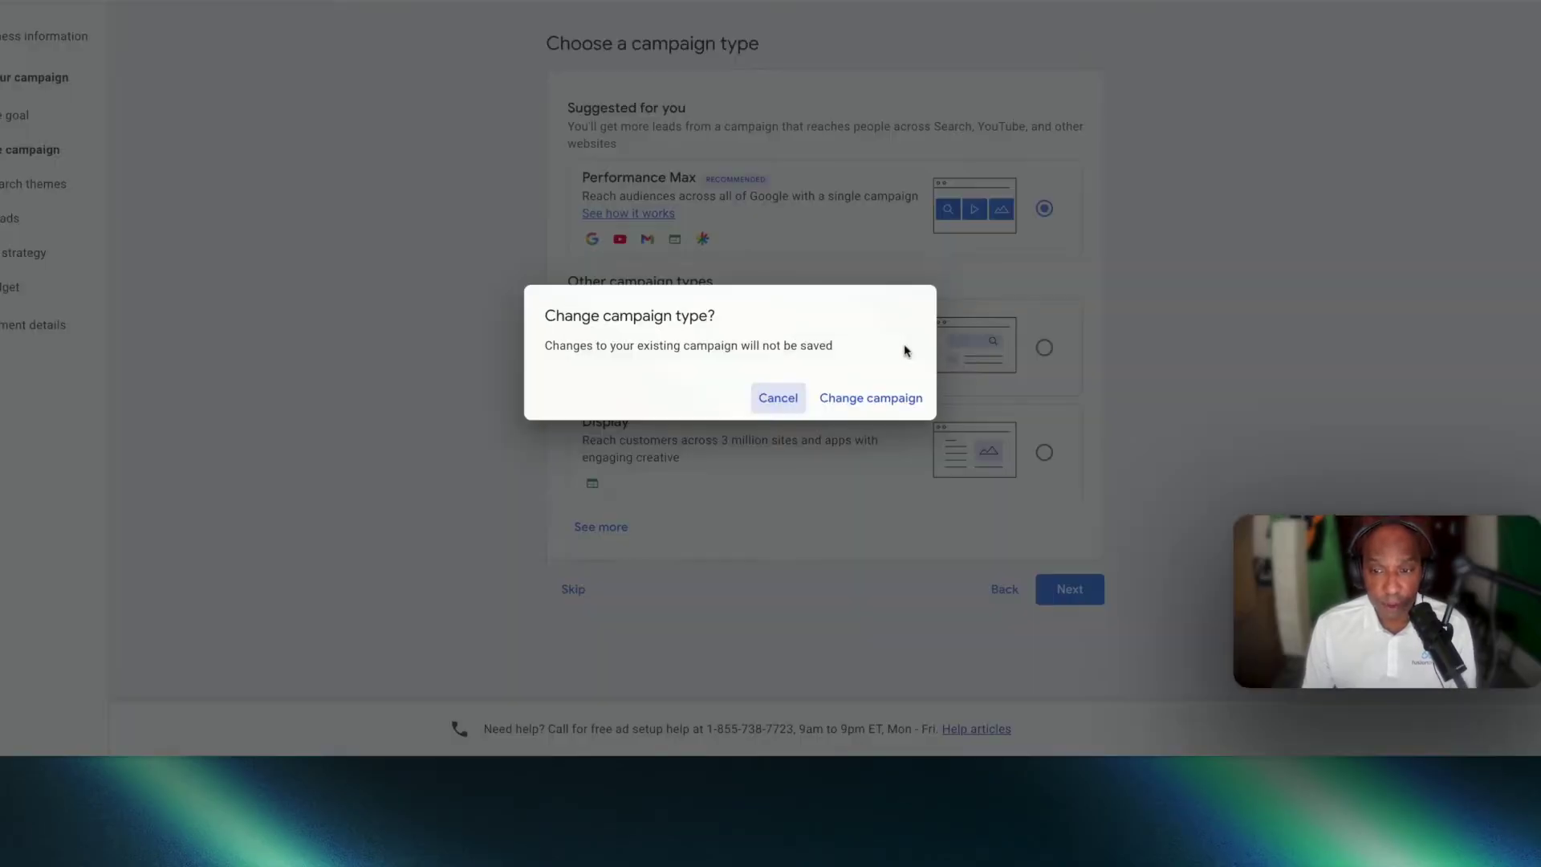
click(778, 398)
click(1039, 350)
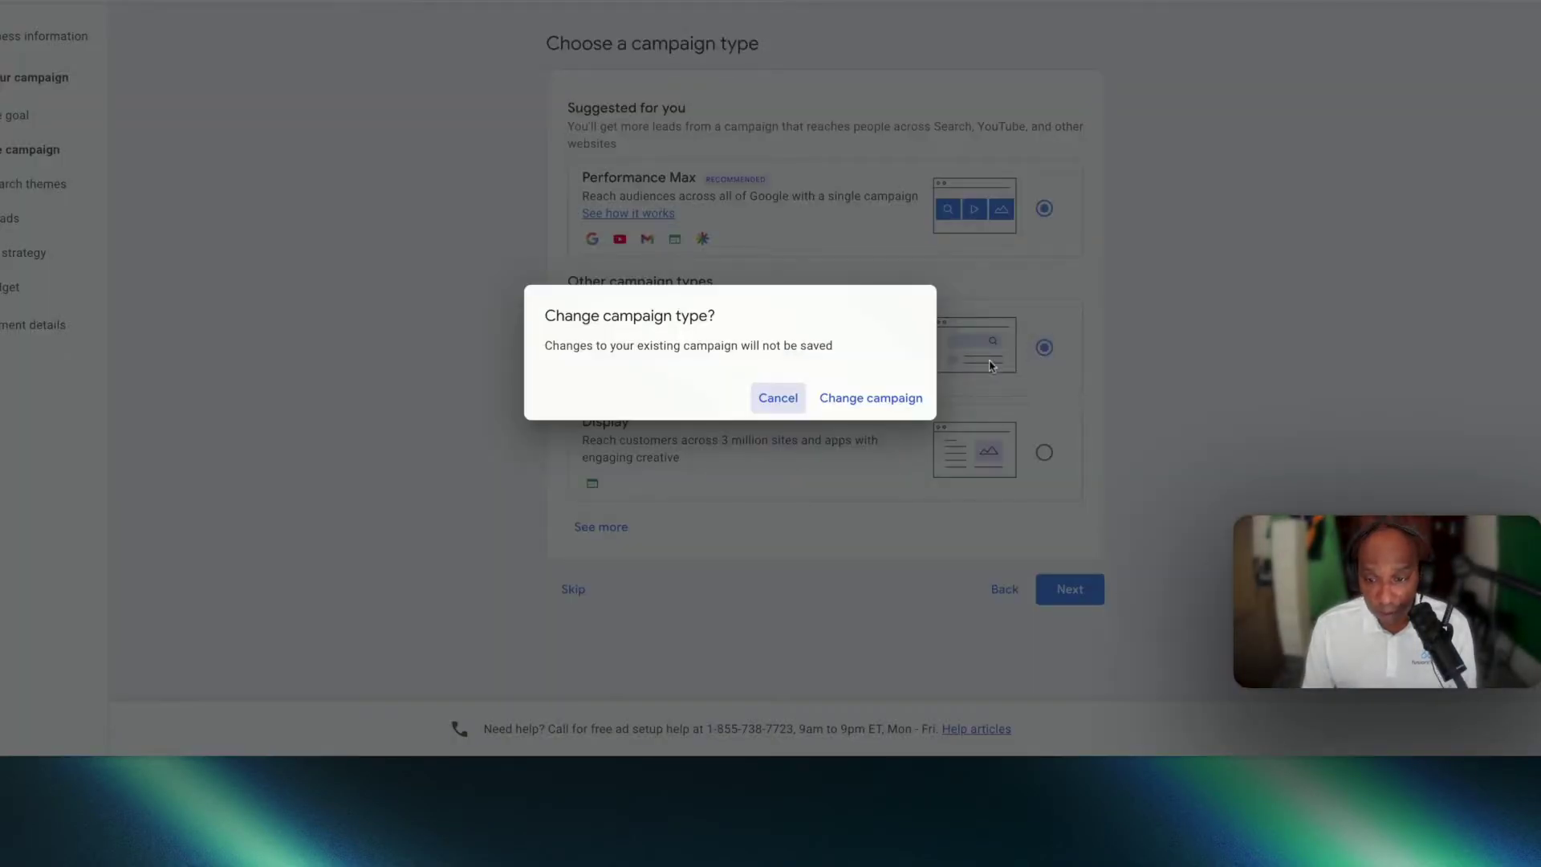
click(898, 400)
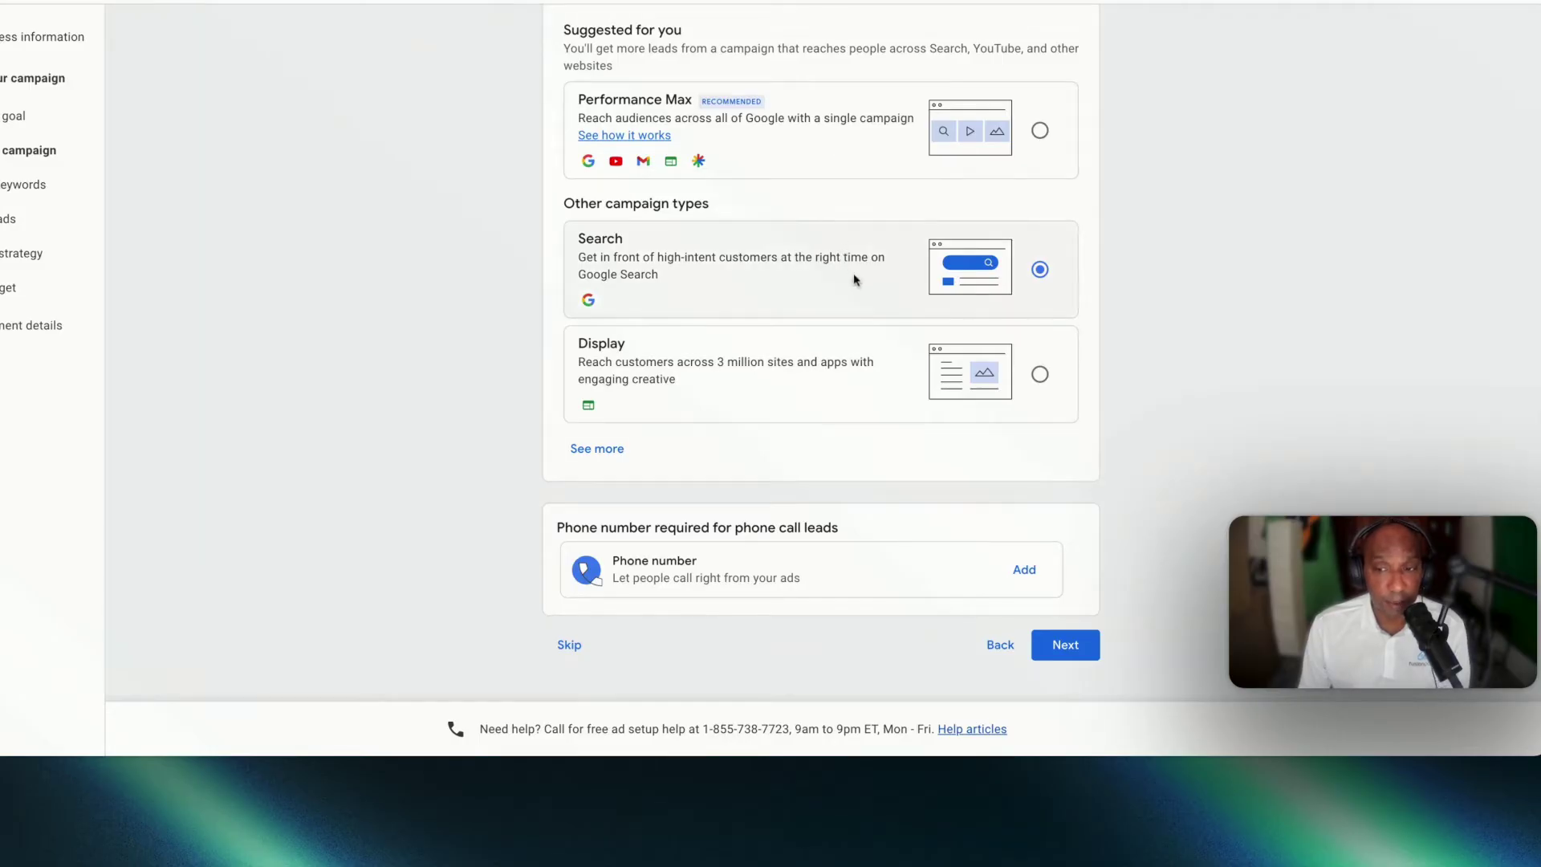
click(1066, 646)
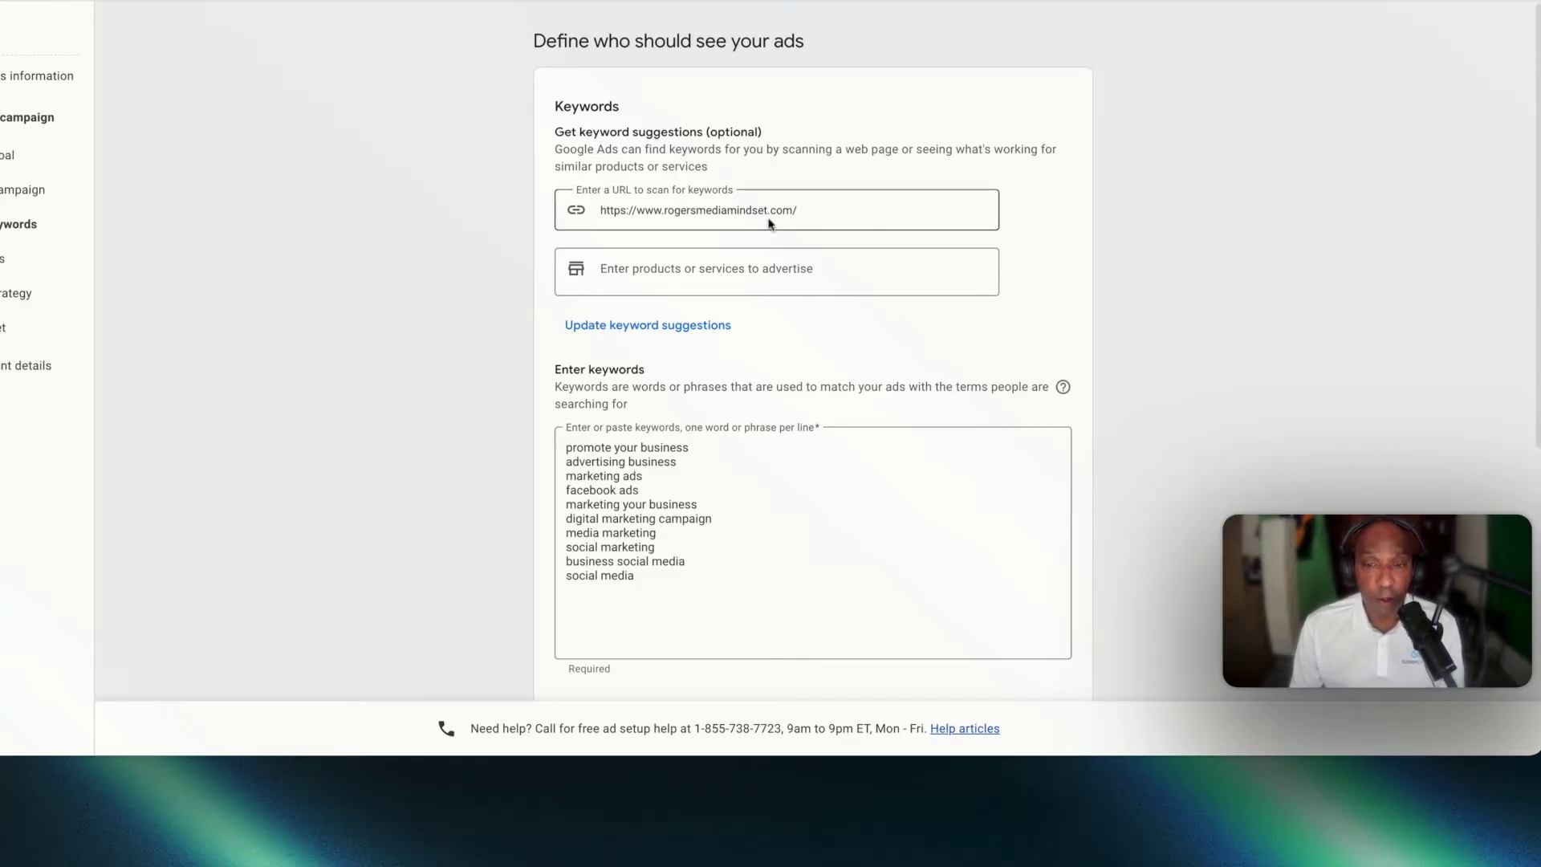
Examine the entered keywords and how plain, quoted and bracketed entries express the different match types.
scroll(807, 414, down, 1)
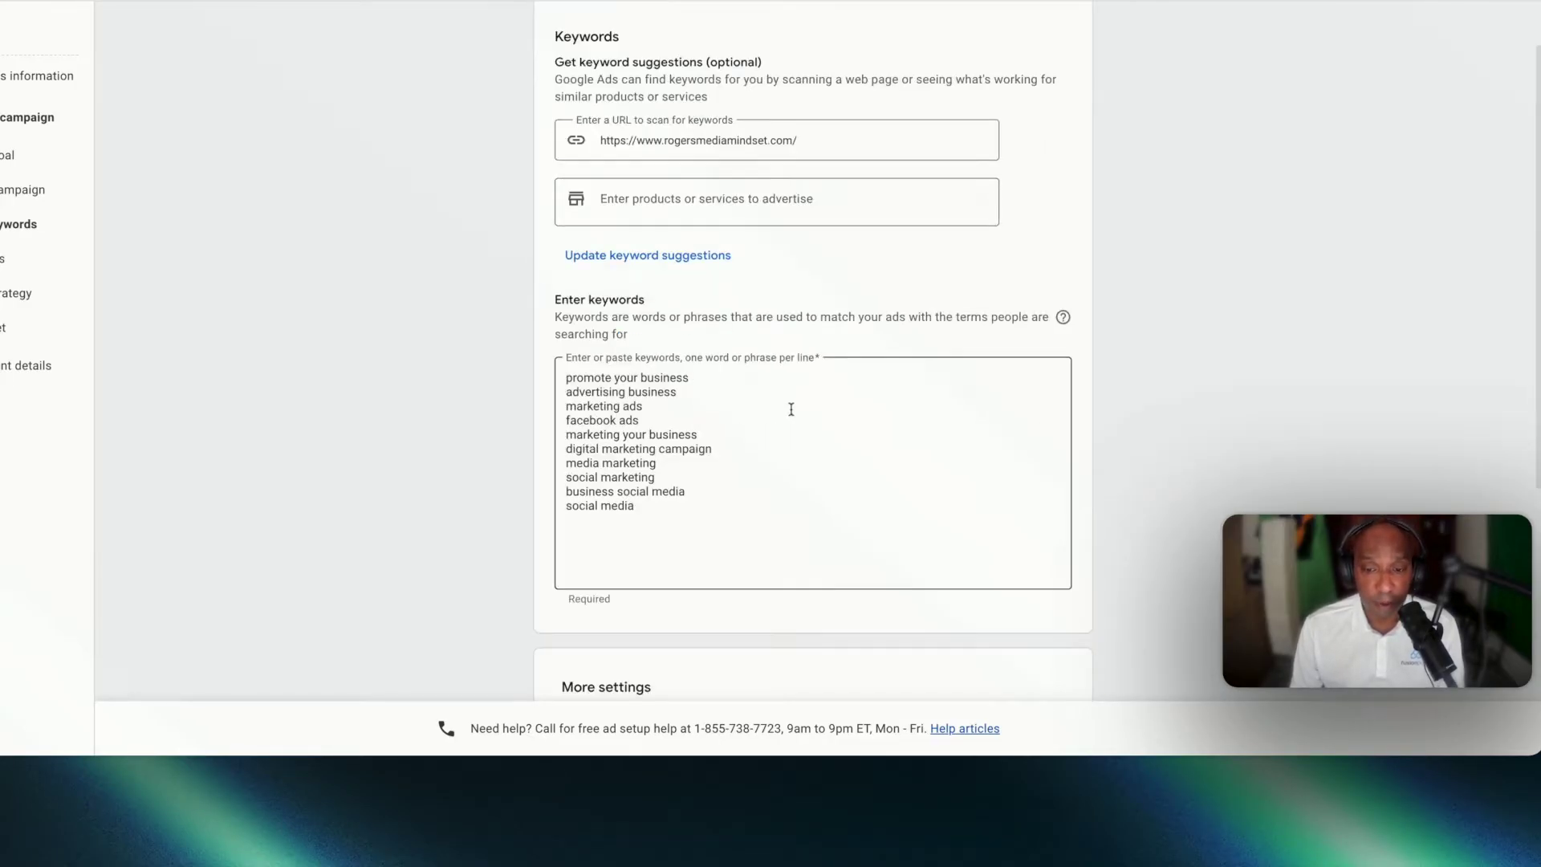
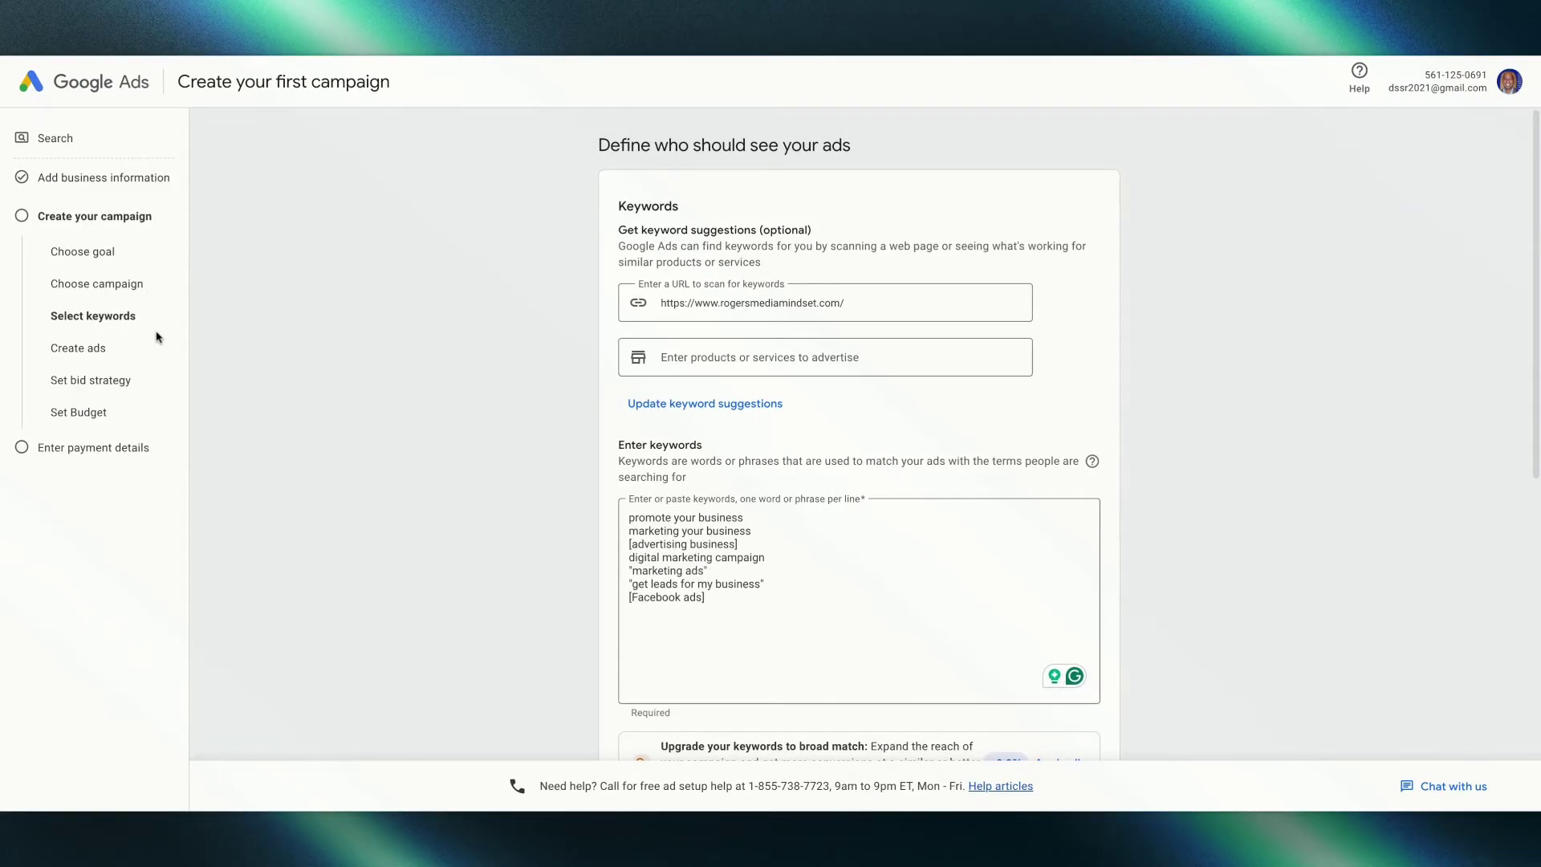
click(743, 516)
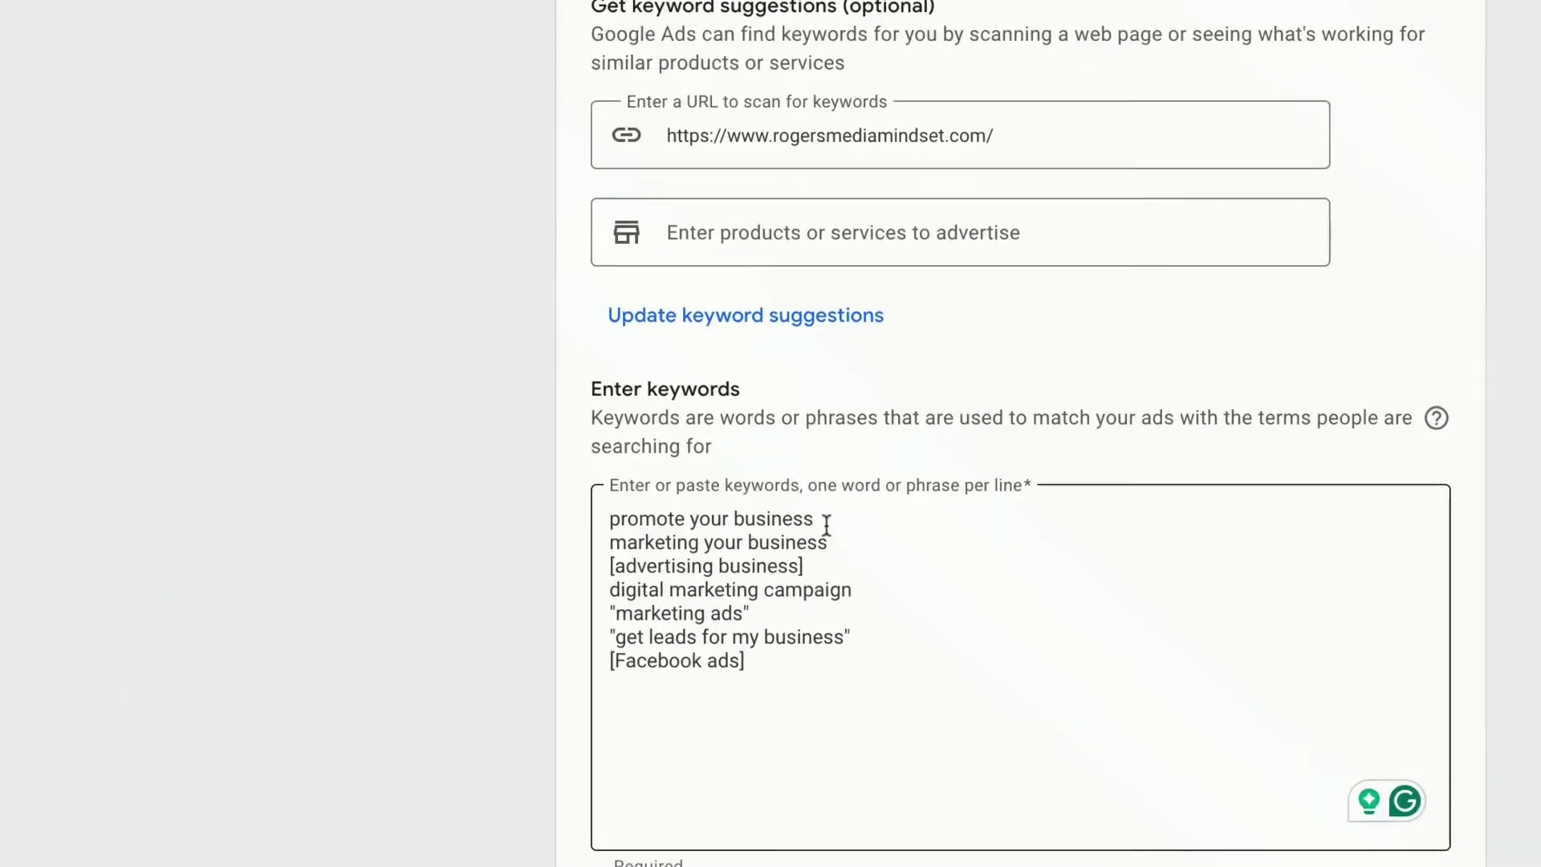
click(743, 520)
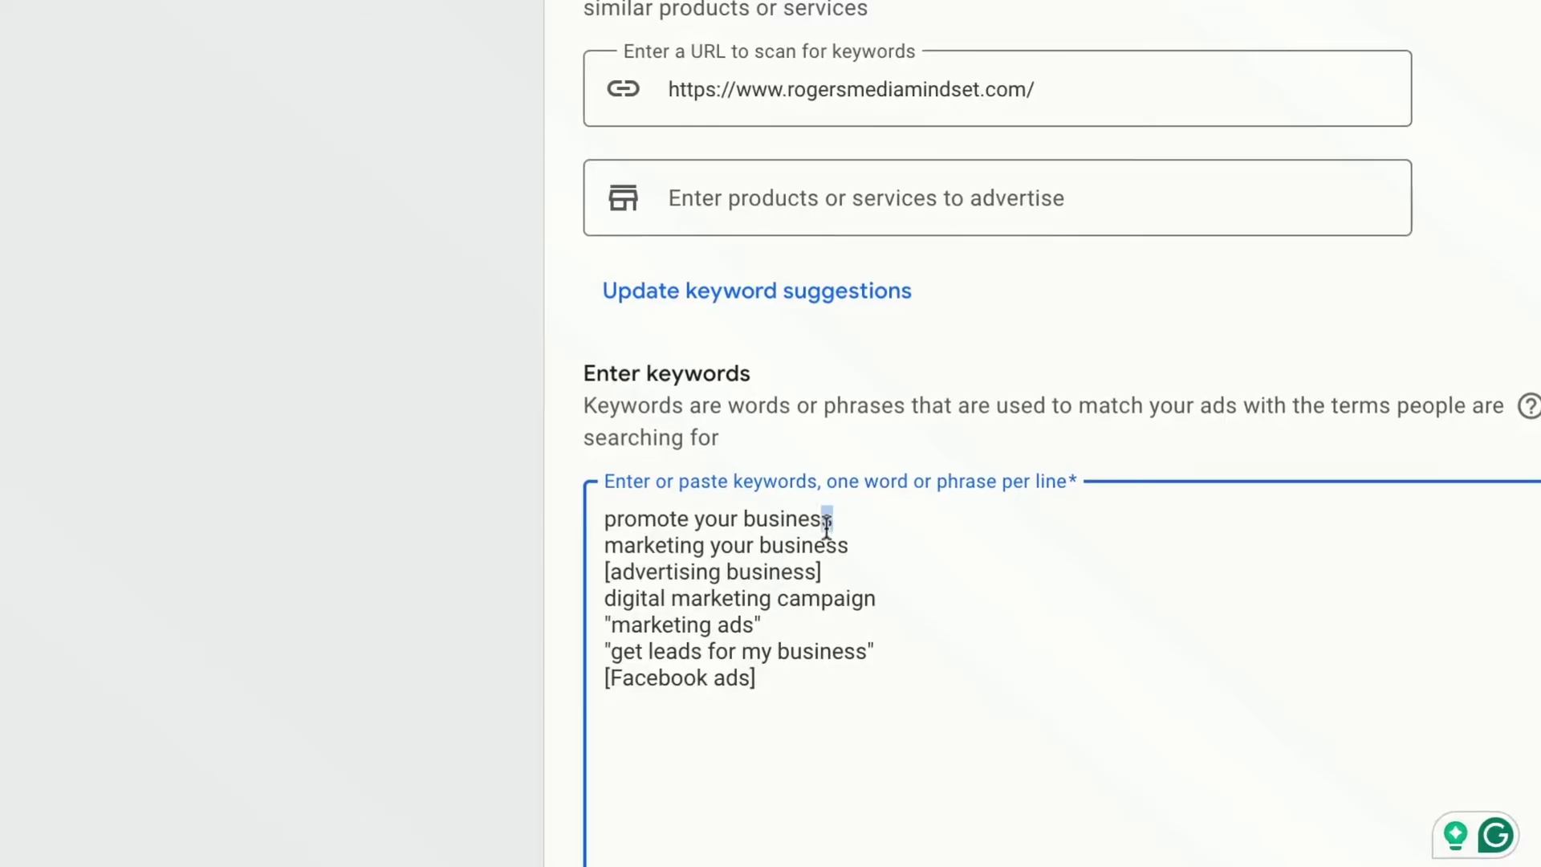
drag(826, 526, 604, 520)
click(928, 543)
drag(893, 646, 598, 649)
click(1004, 602)
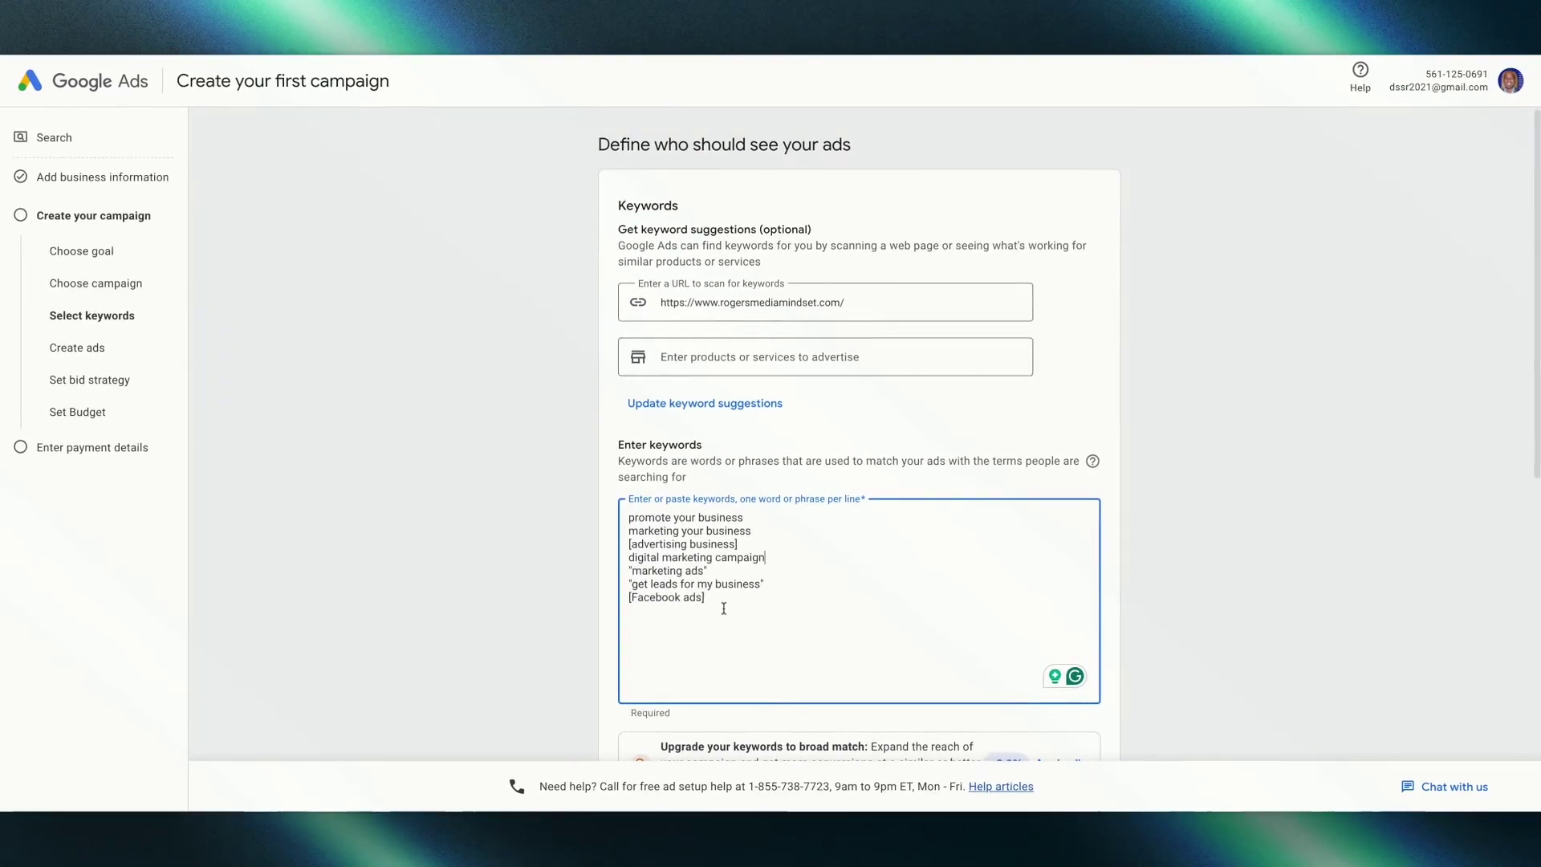
drag(722, 602, 624, 599)
click(824, 587)
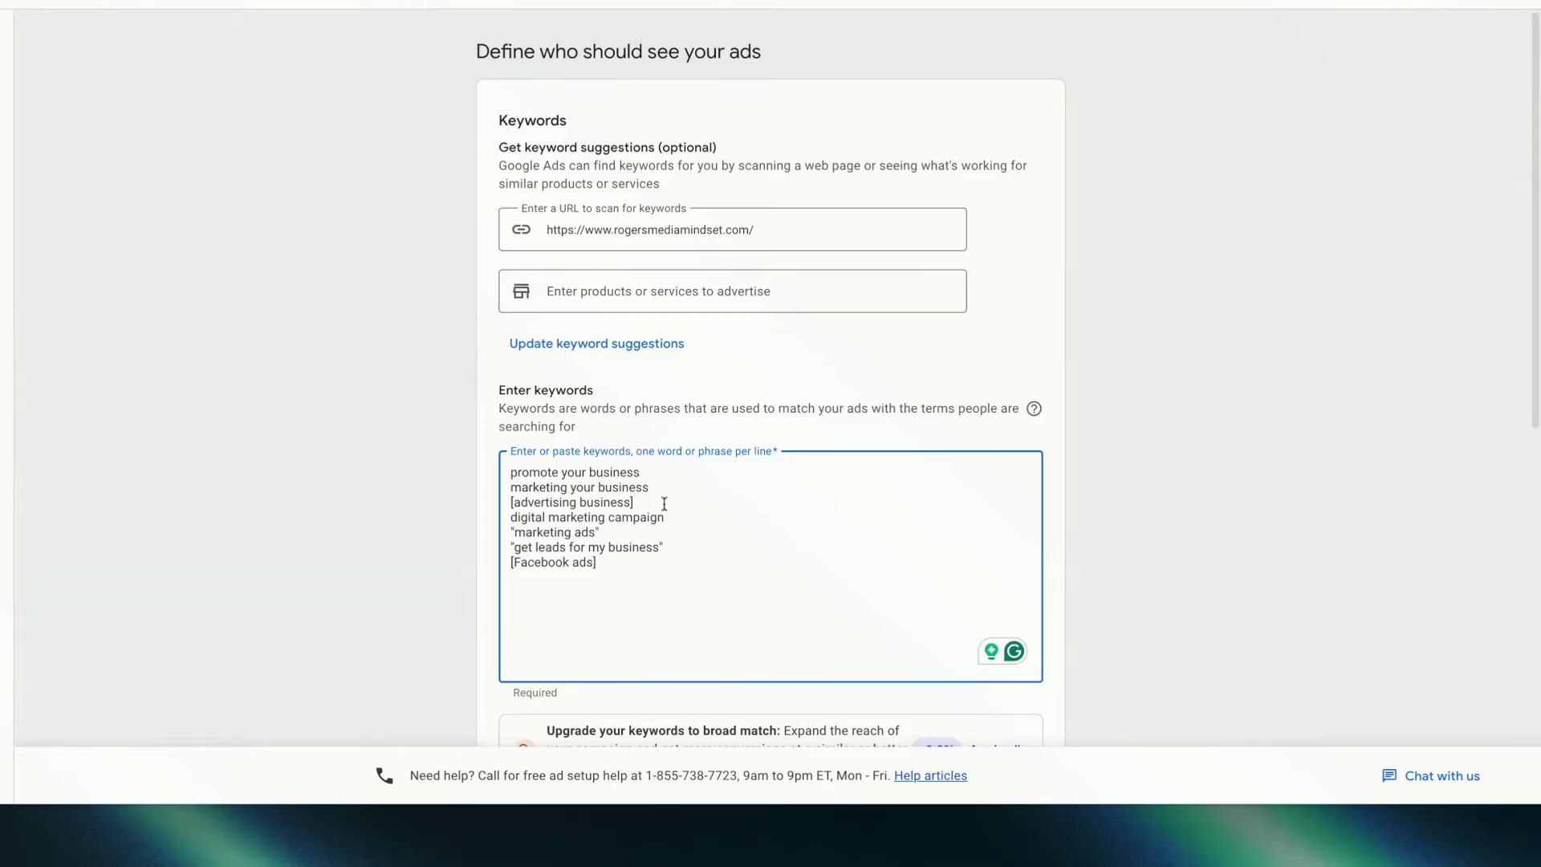
Edit the campaign's locations, removing the targeted Arizona postal code and the excluded city of Phoenix, Arizona.
scroll(695, 517, down, 7)
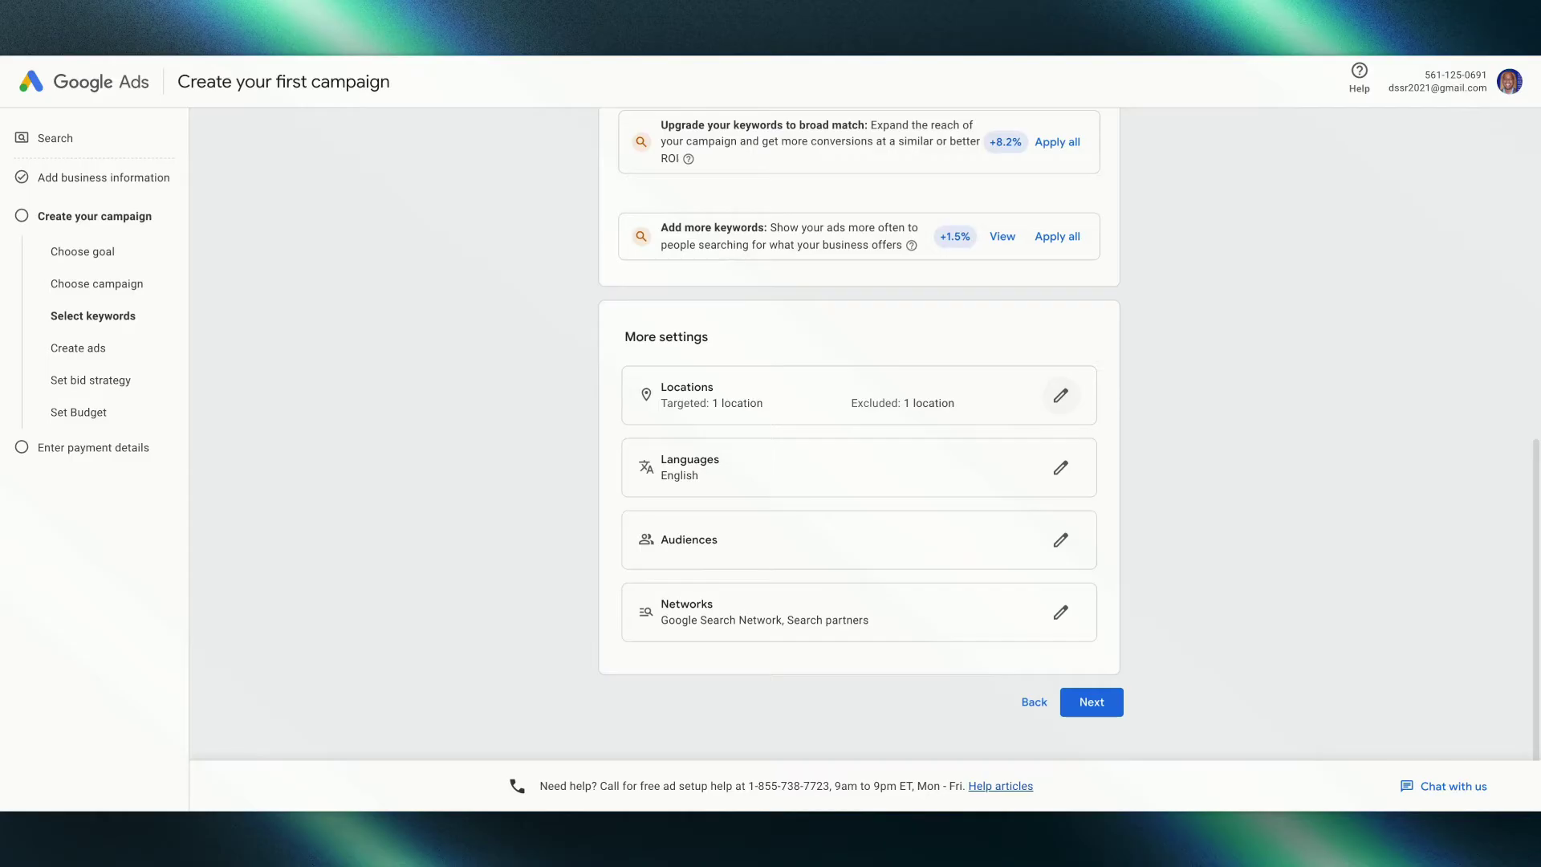
click(1060, 395)
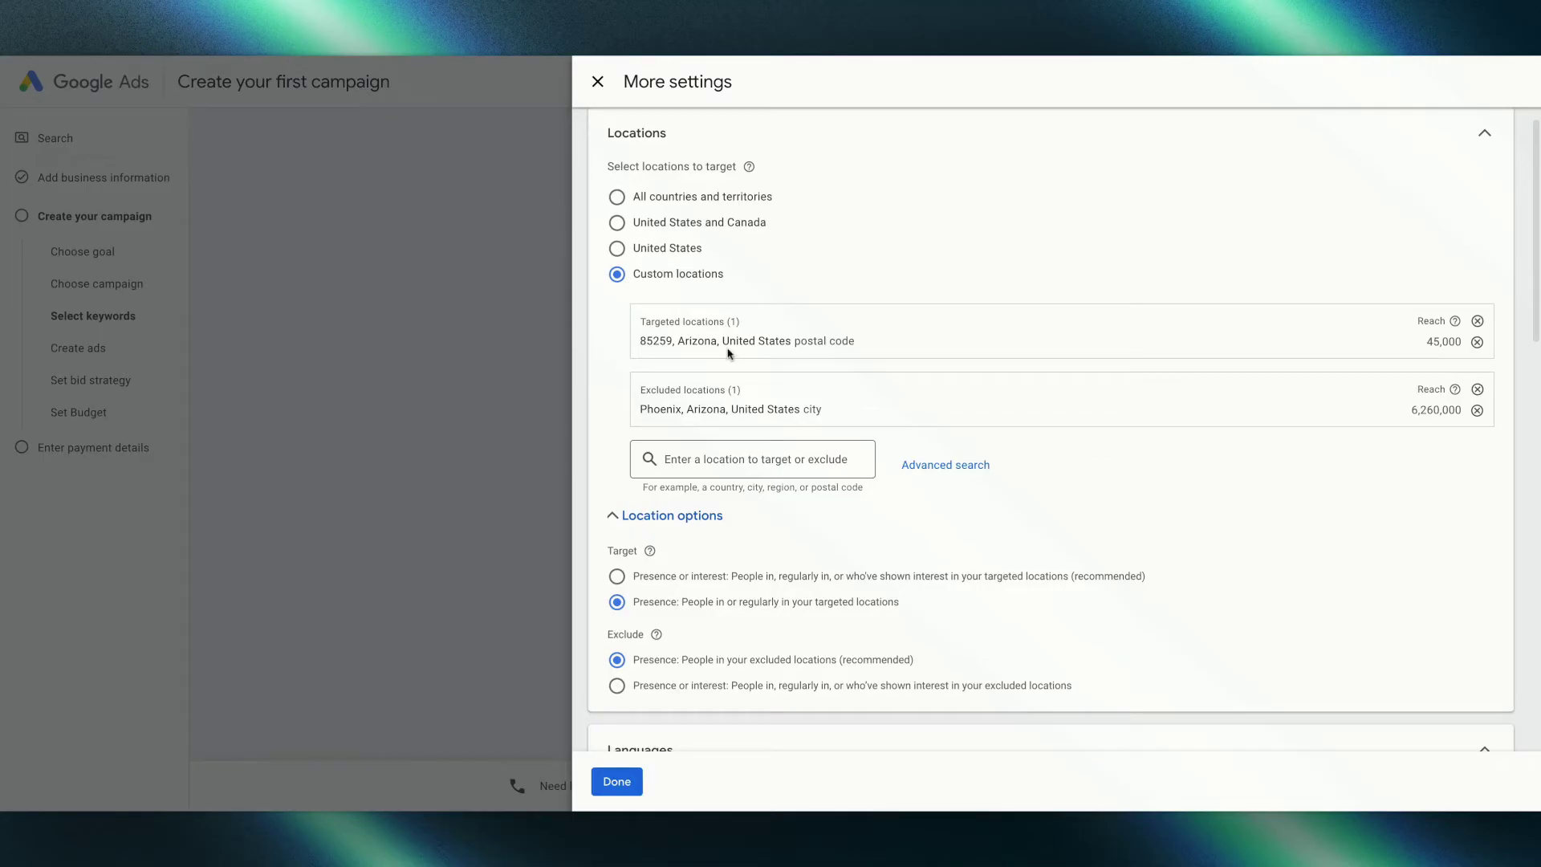
click(1477, 342)
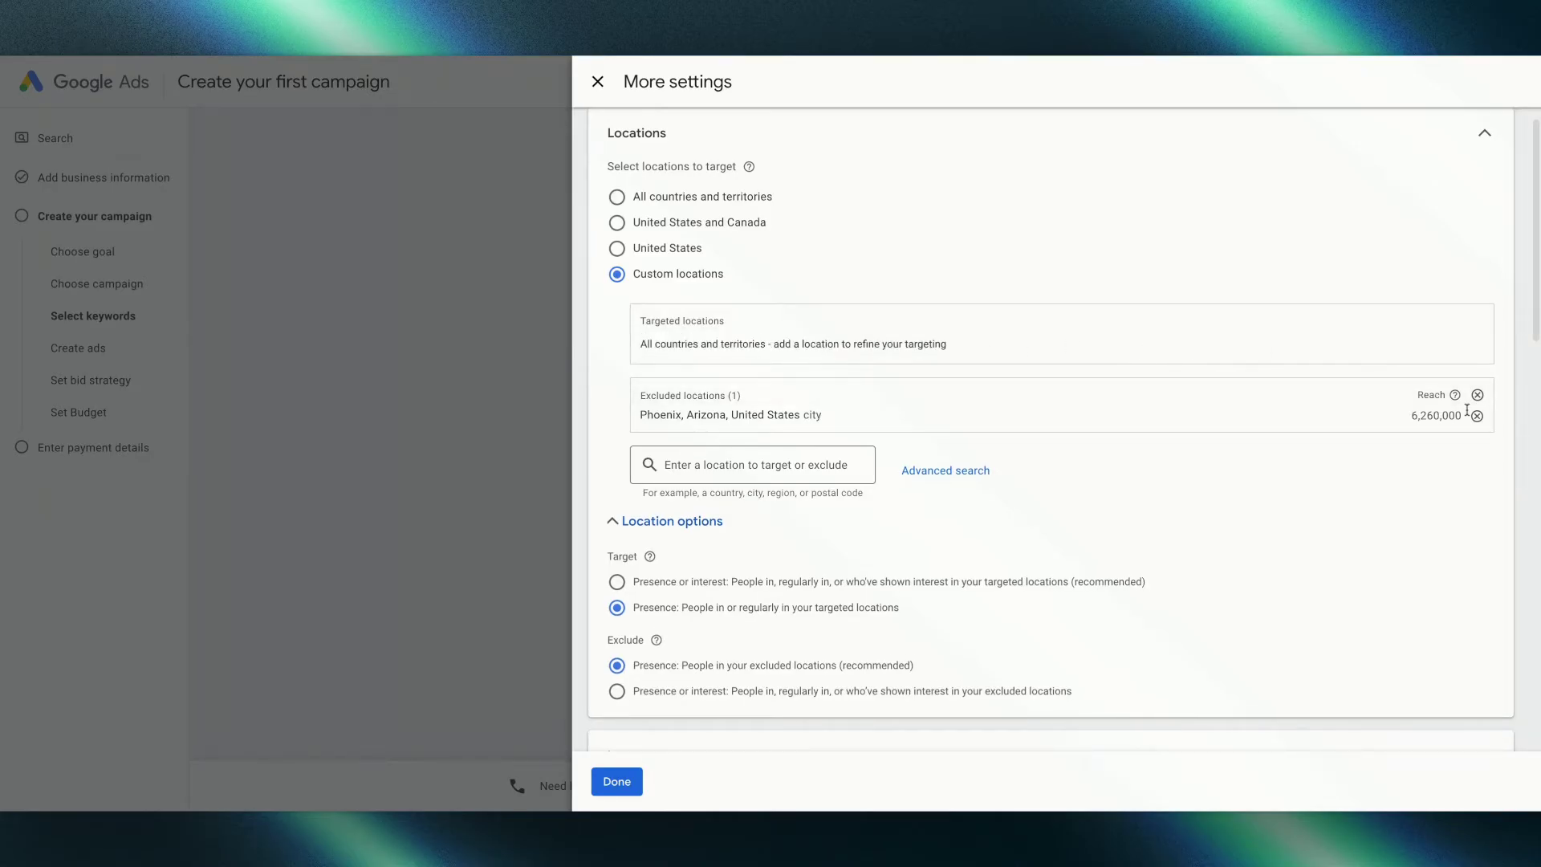
Look through the languages available for the campaign's customers.
scroll(1476, 406, down, 8)
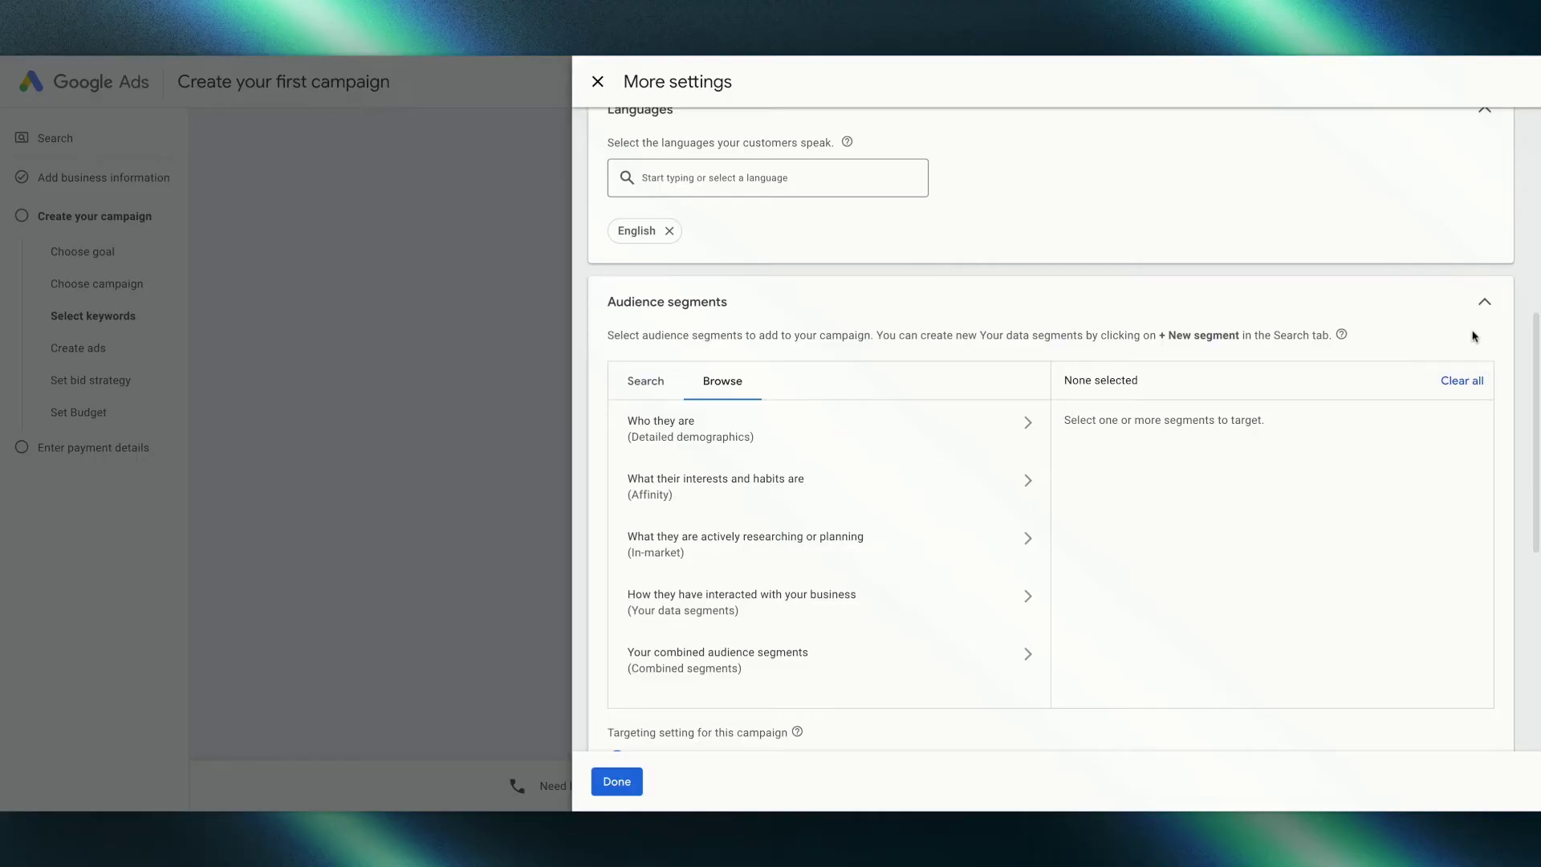
click(780, 179)
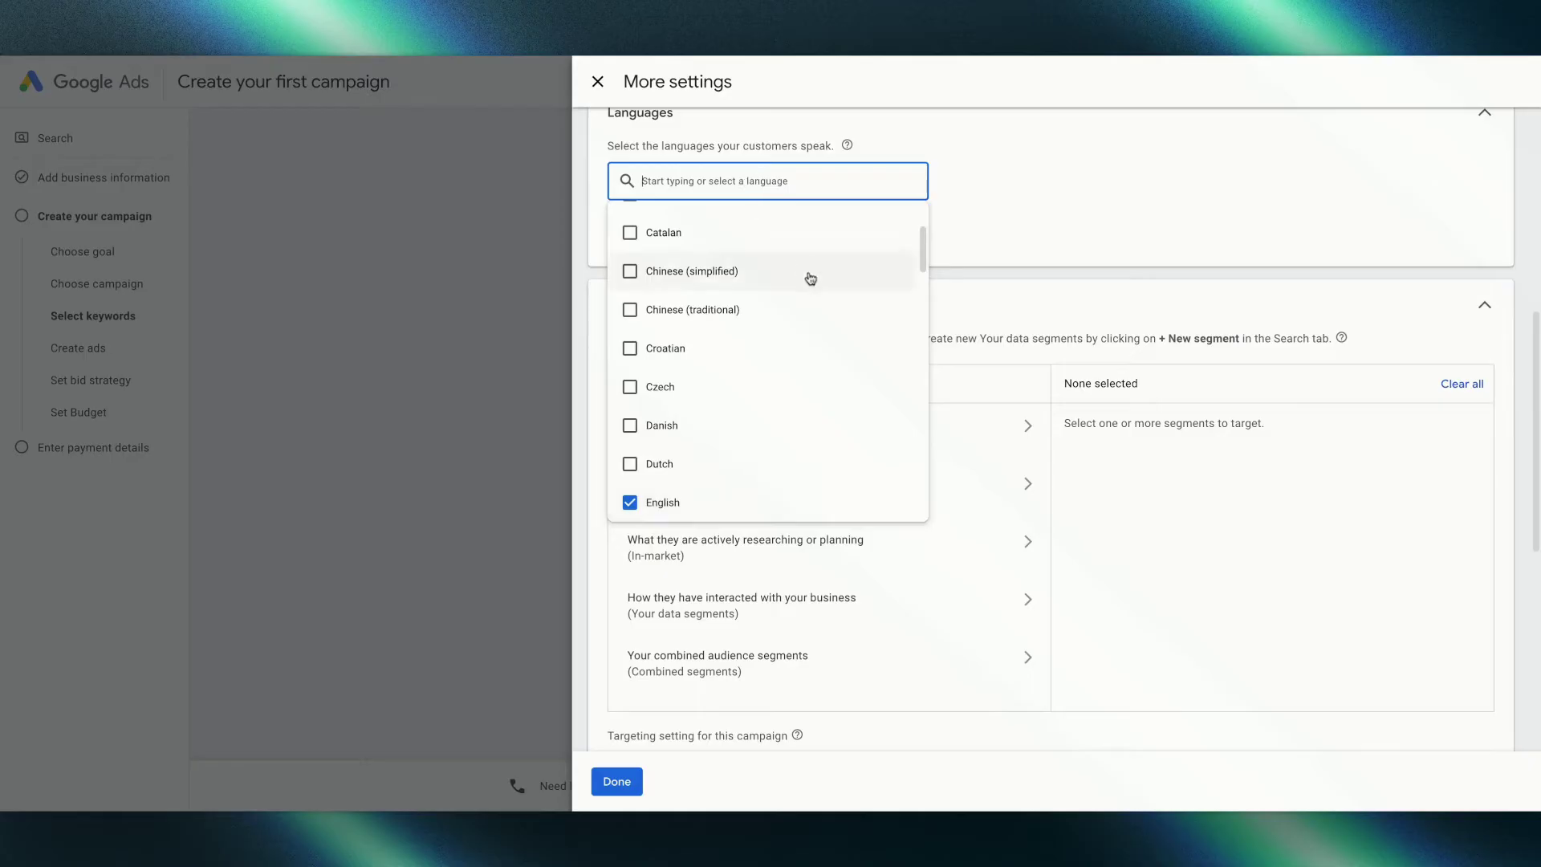
scroll(811, 321, down, 3)
scroll(830, 344, up, 5)
Search the custom locations for "Scottdale, Ar" and target the 85259, Arizona, United States postal code.
scroll(947, 265, up, 6)
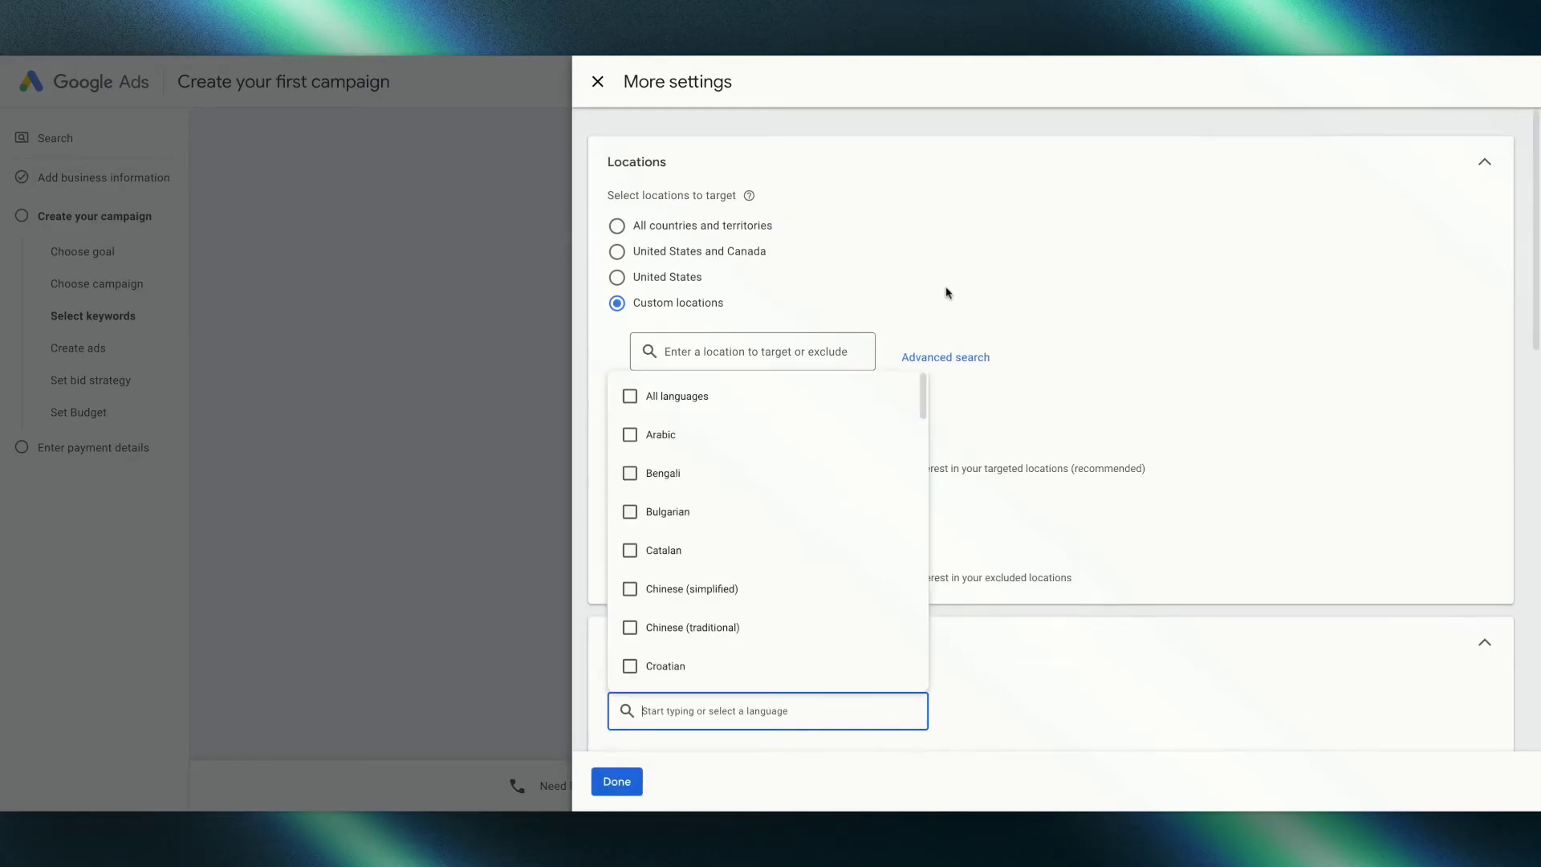
click(779, 353)
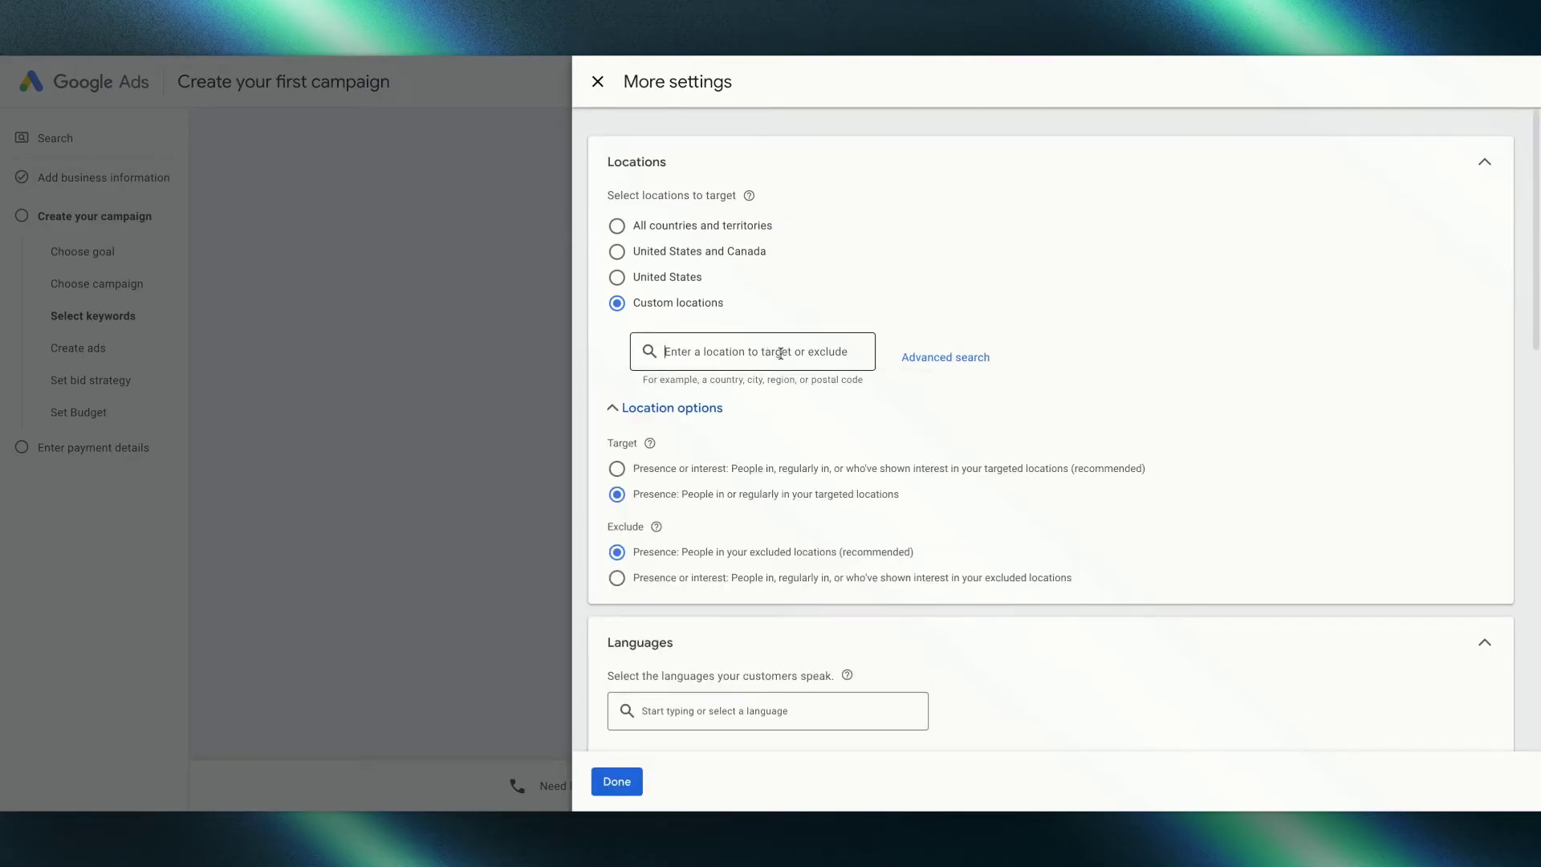
text(Scott)
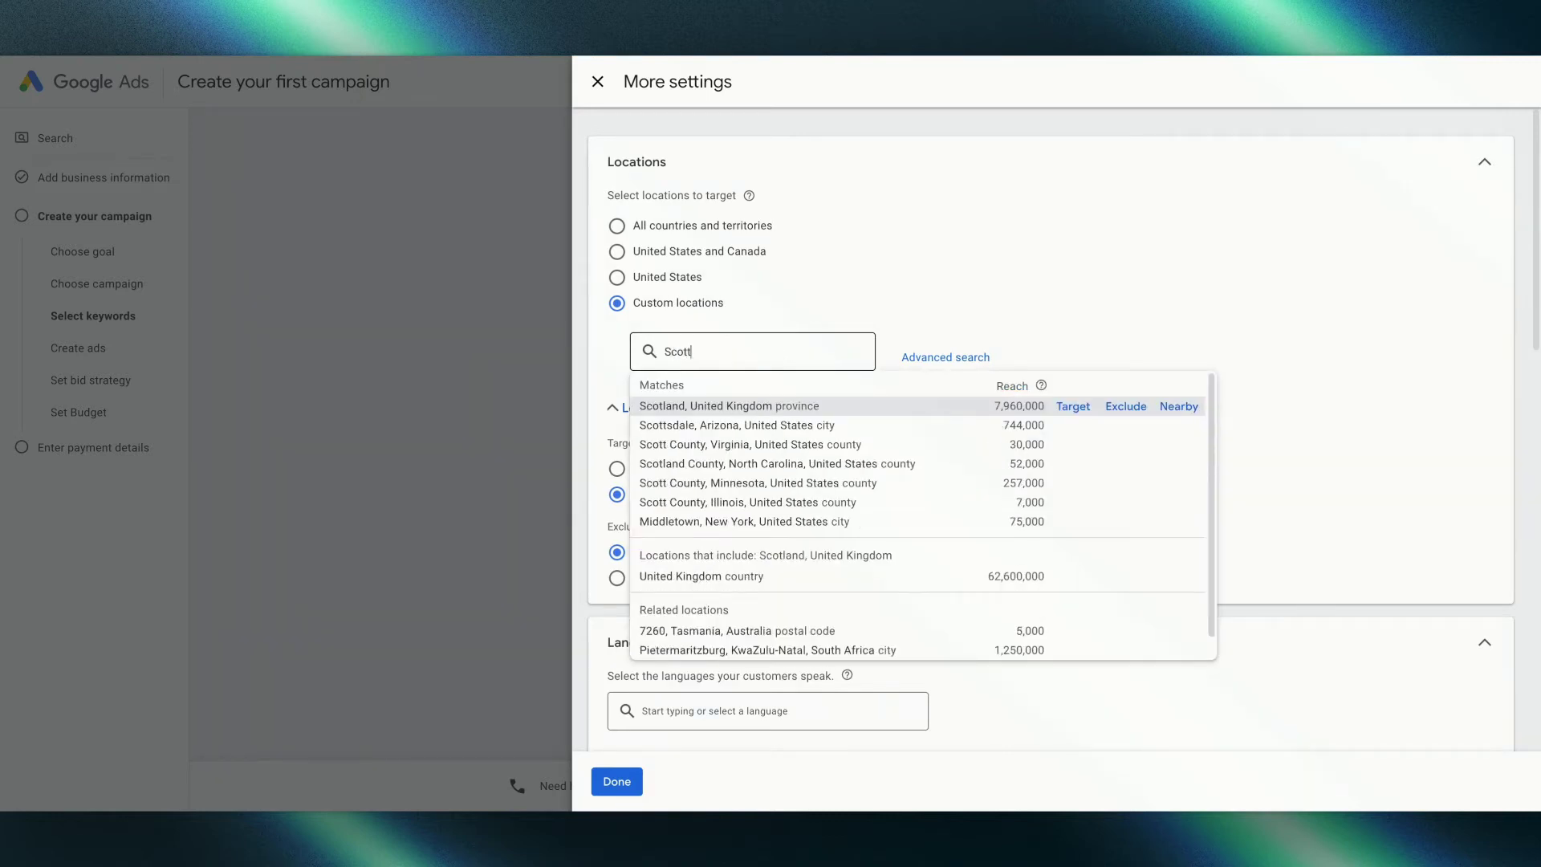
text(dale, Ae)
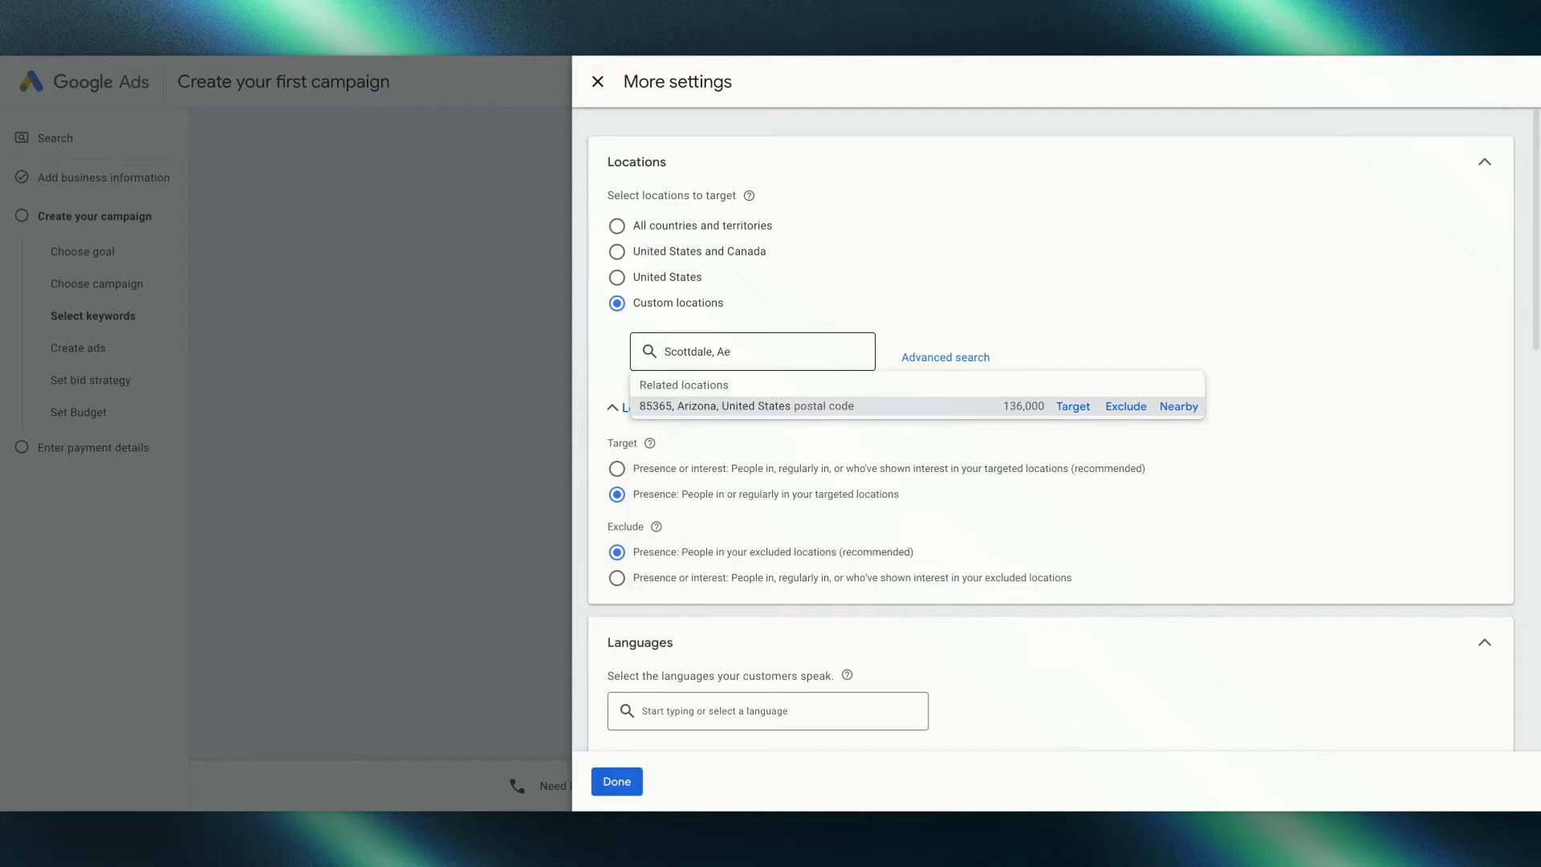
key(BackSpace)
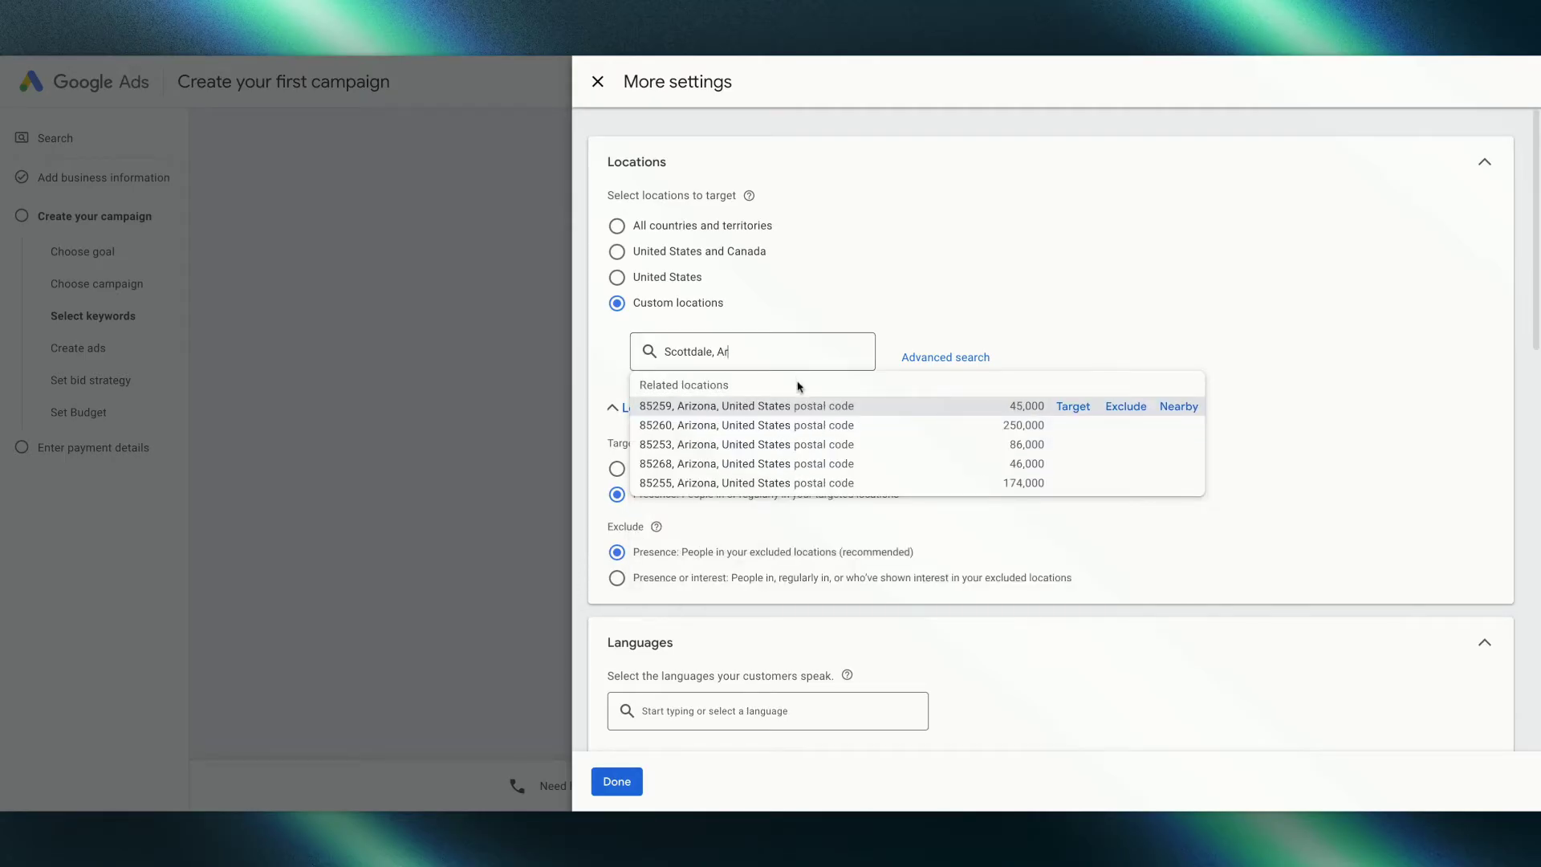
click(795, 413)
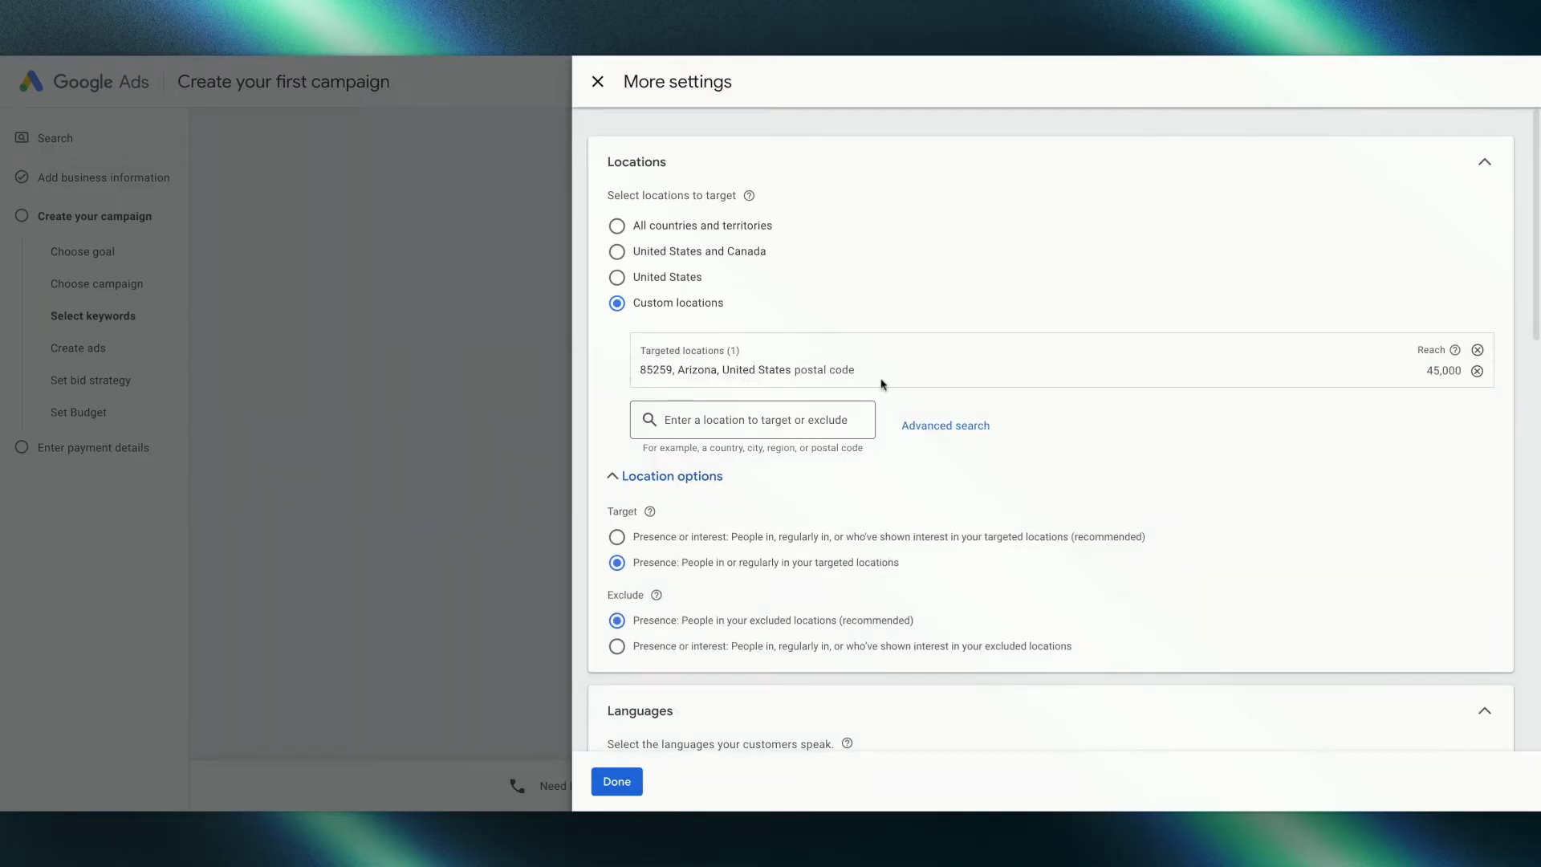
Search for Phoenix and exclude the city of Phoenix, Arizona, United States from the campaign's locations.
click(800, 417)
text(Ph)
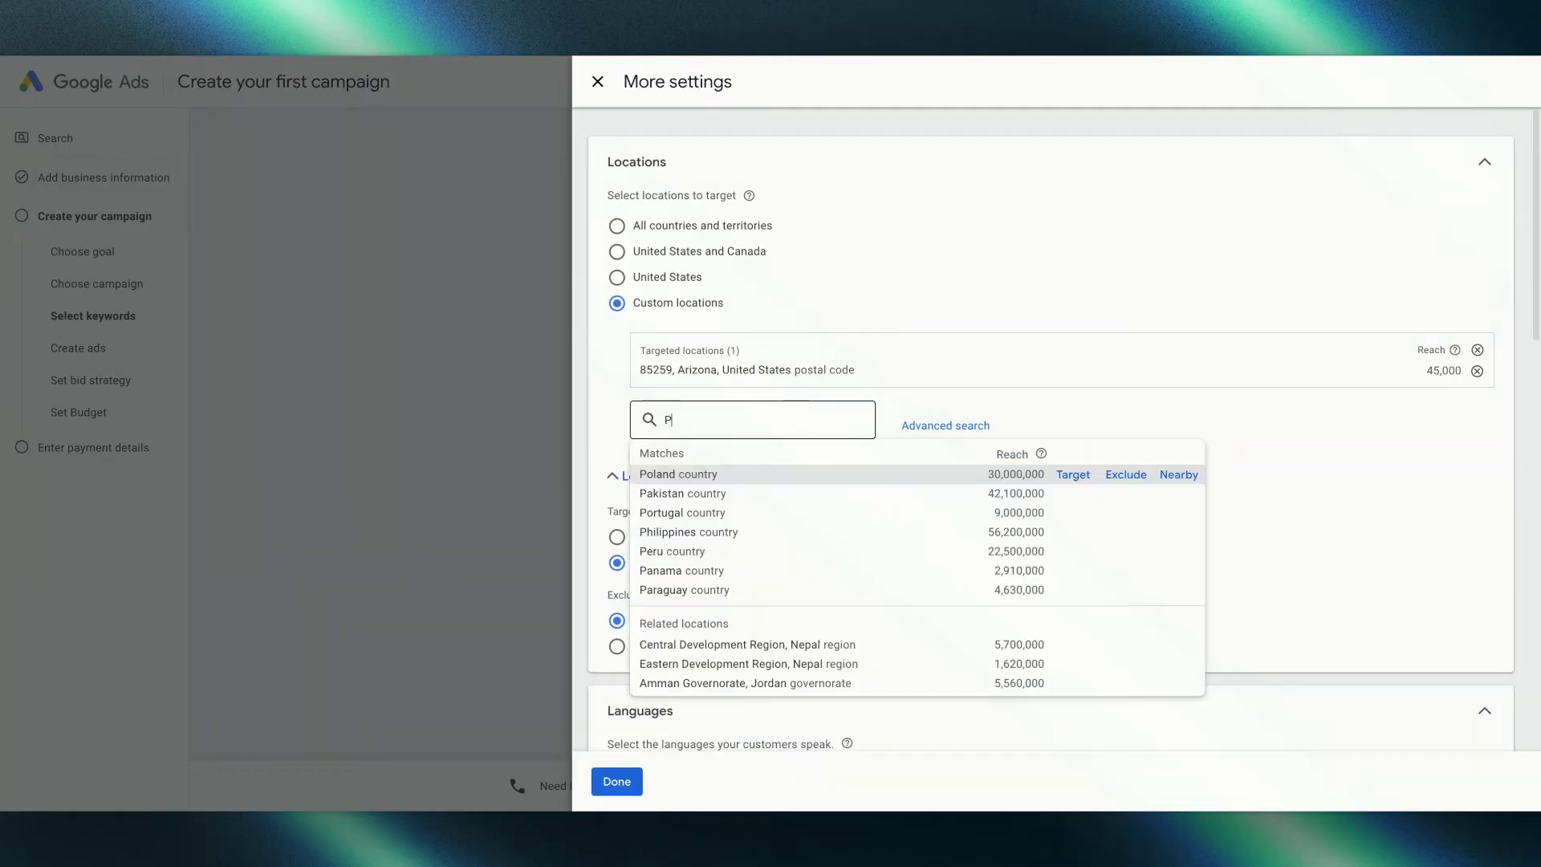
key(BackSpace)
key(BackSpace)
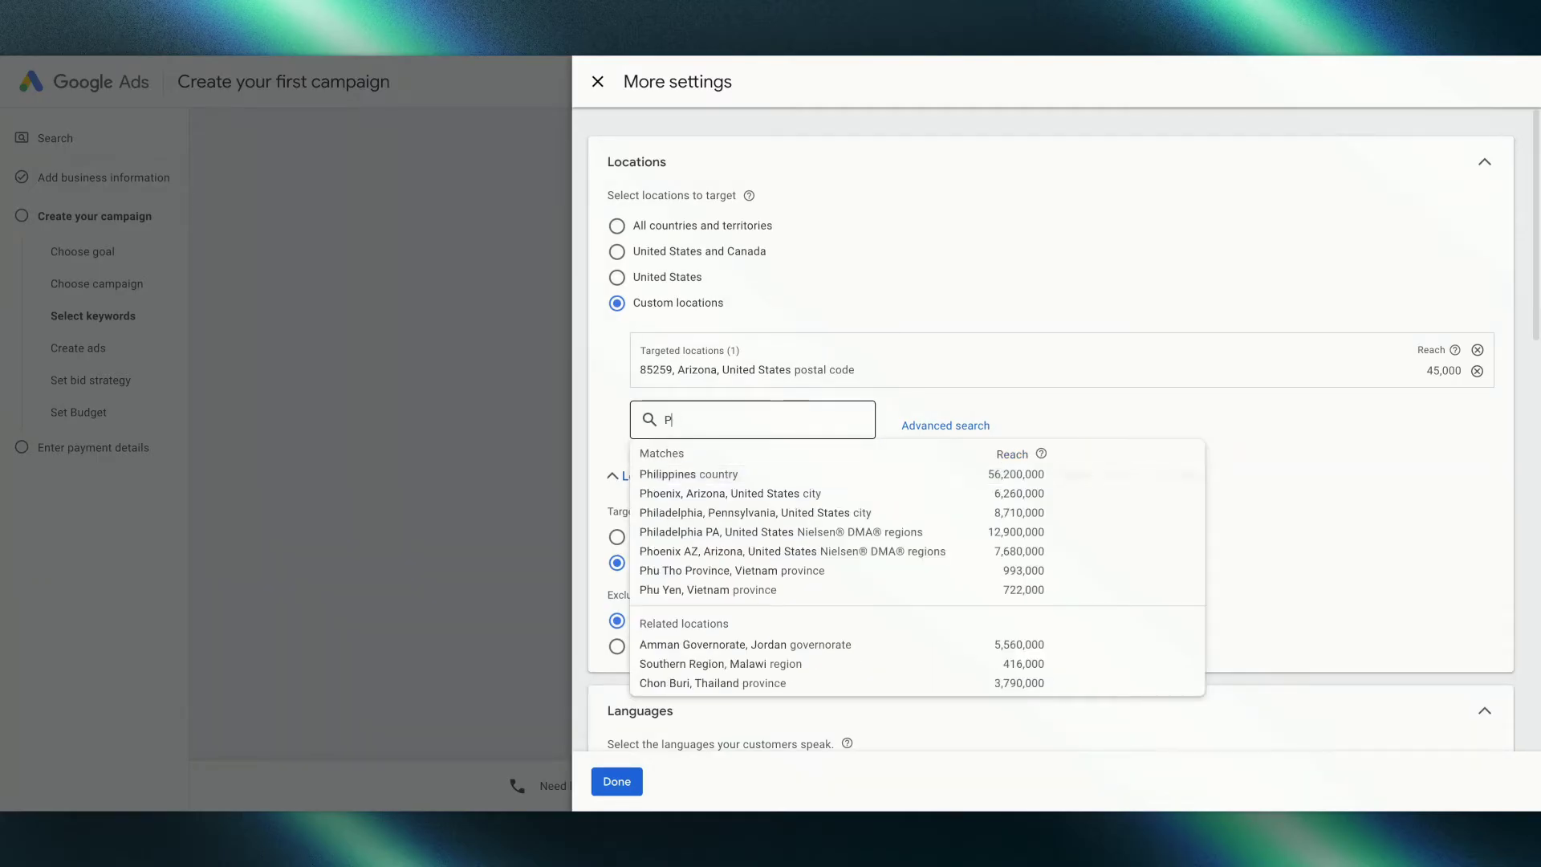
text(1)
key(BackSpace)
text(Phoeni)
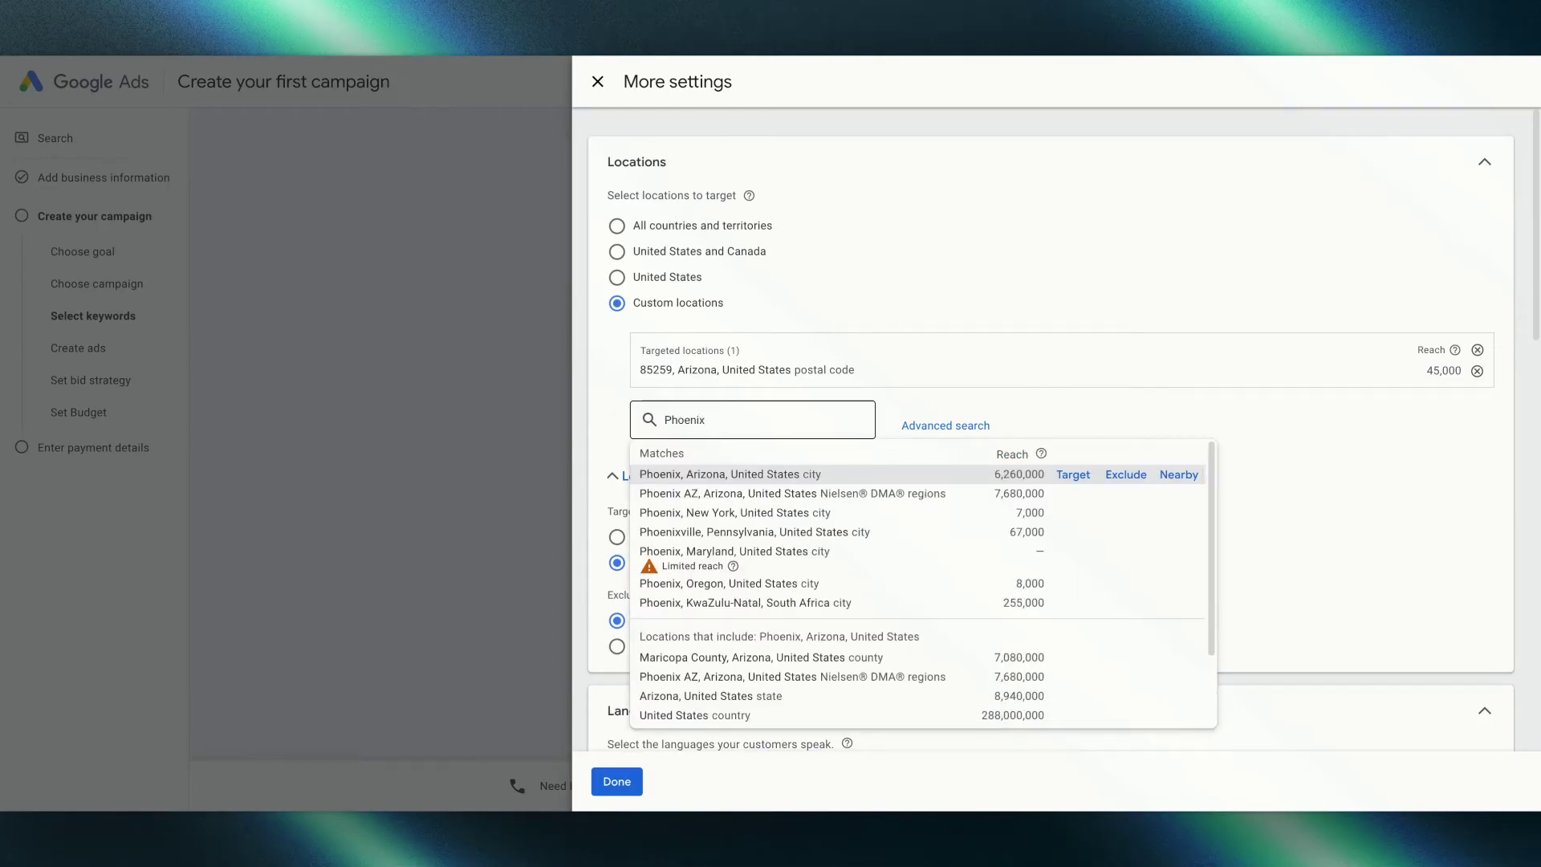
text(x)
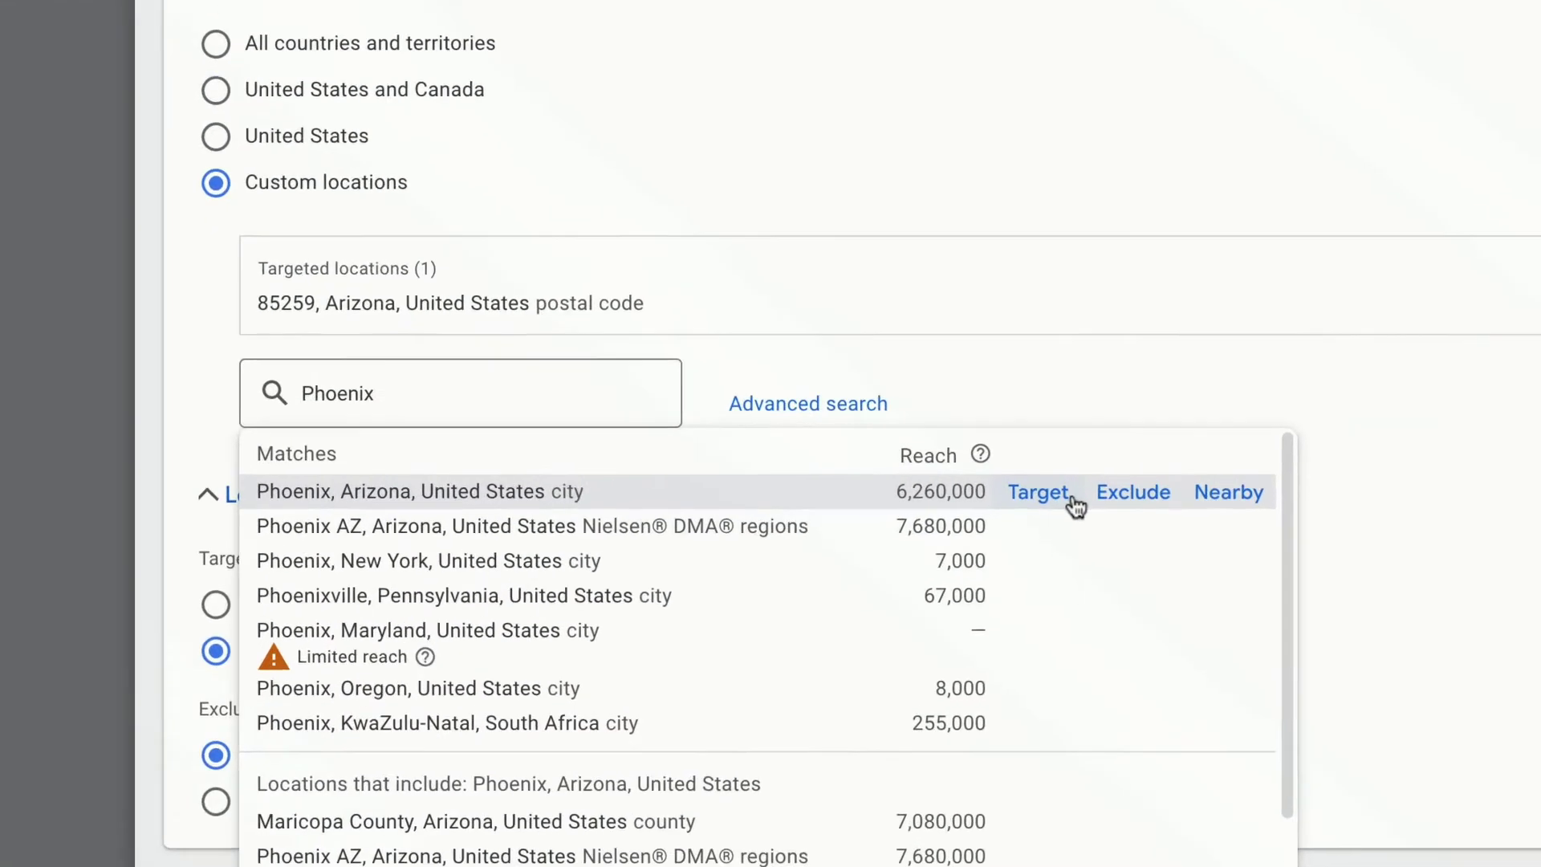
click(1122, 506)
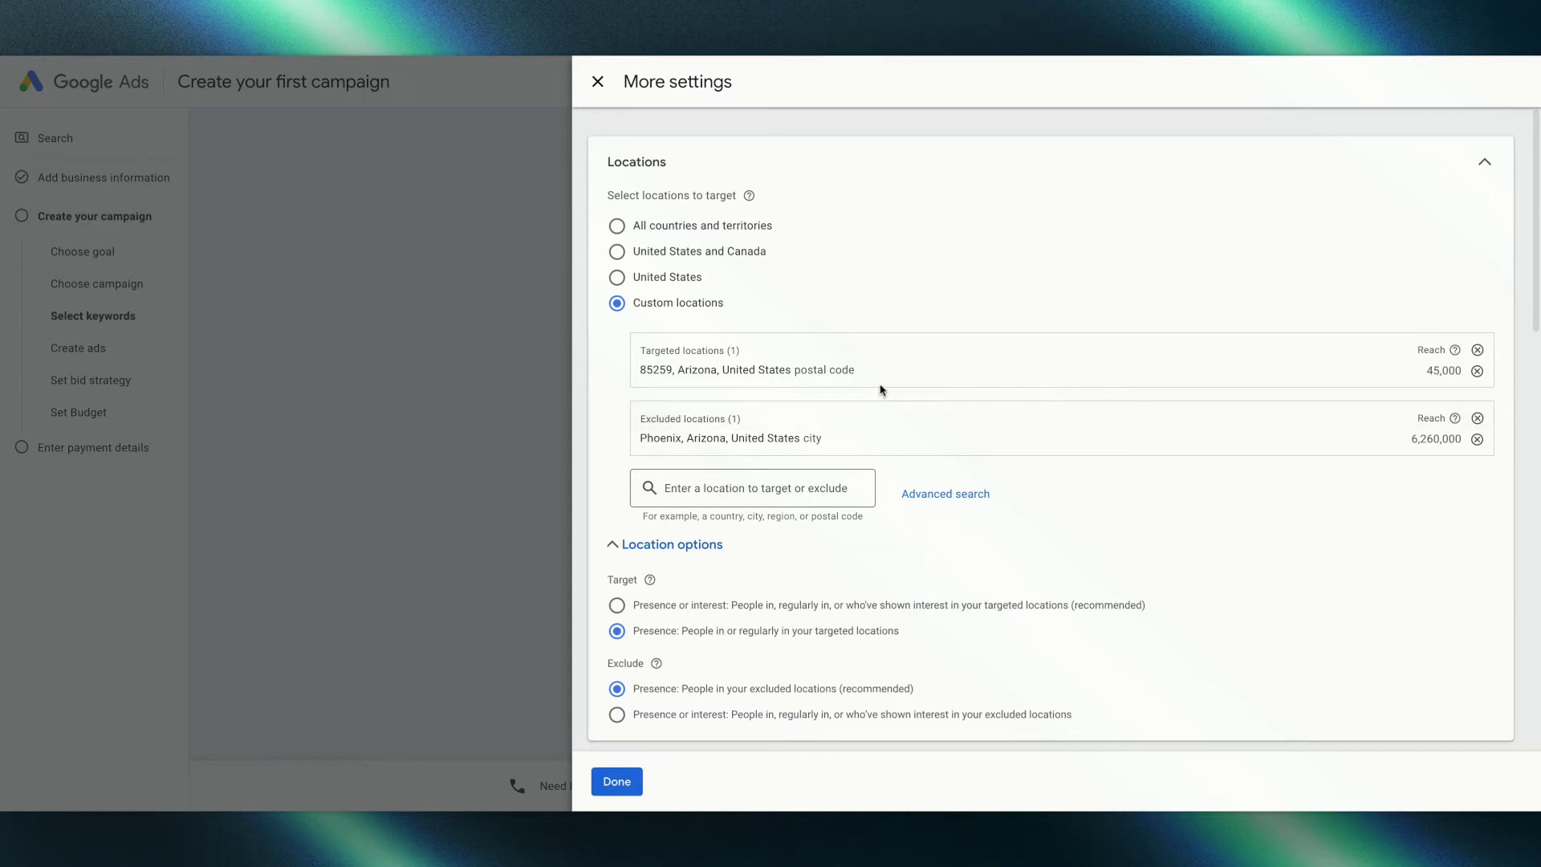
Examine the presence options for targeted and excluded locations and the list of customer languages.
scroll(833, 478, down, 3)
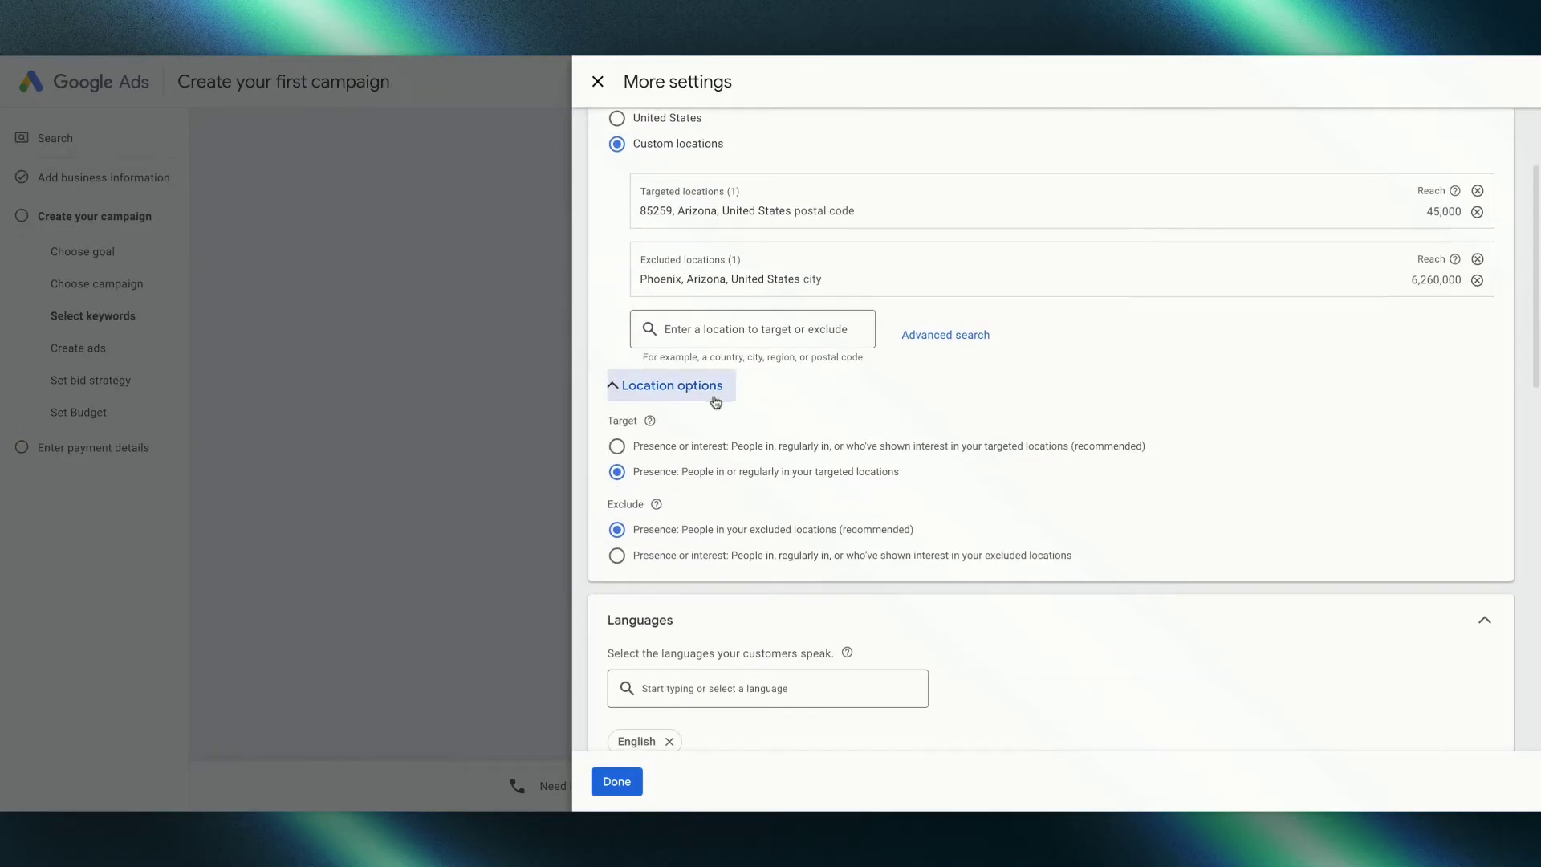
scroll(715, 401, down, 1)
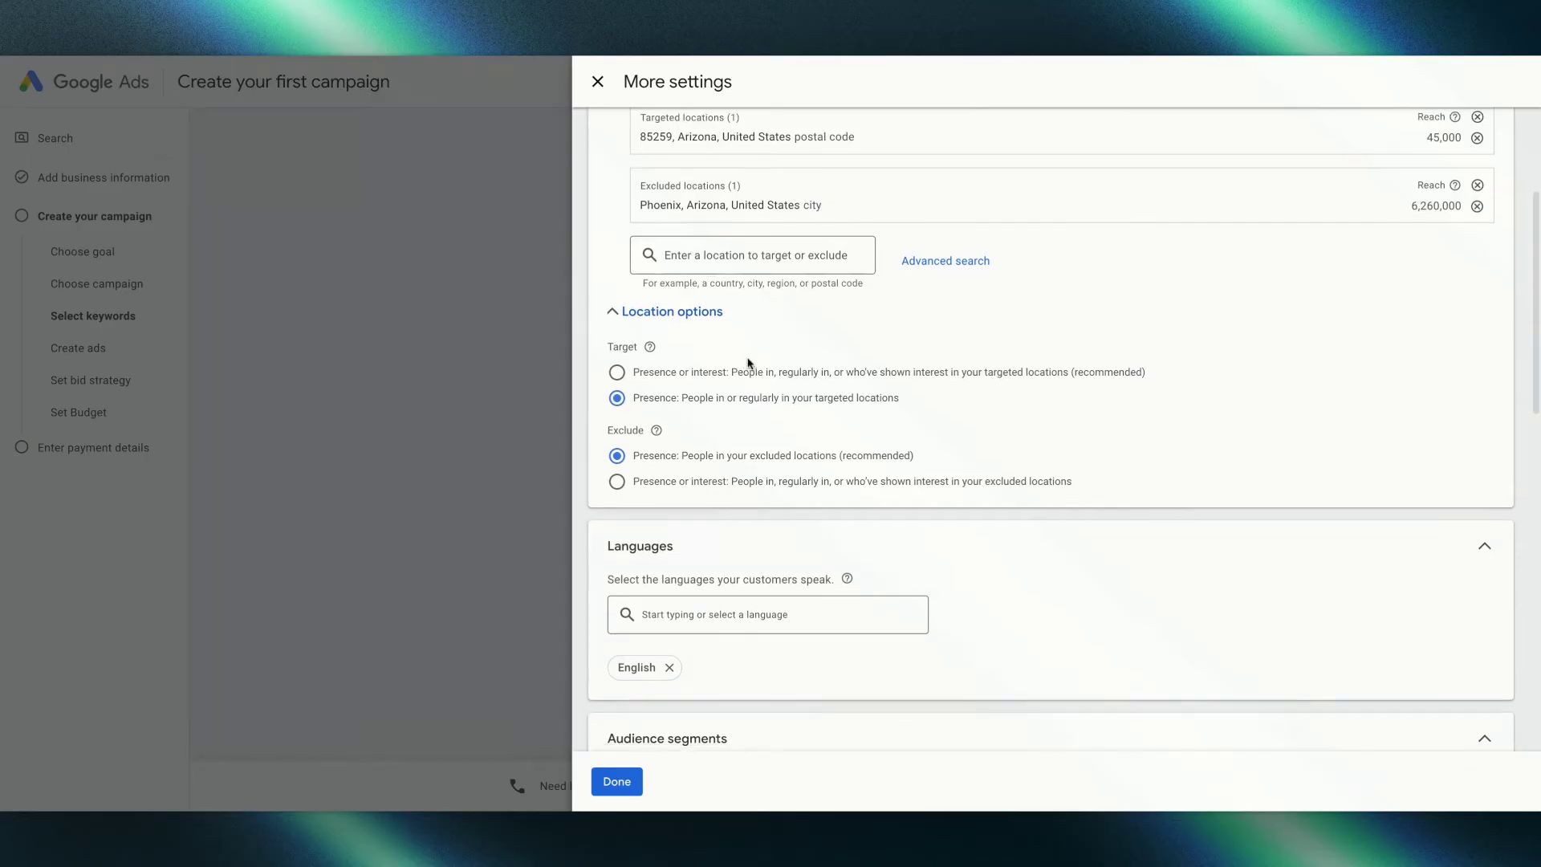
scroll(748, 365, down, 1)
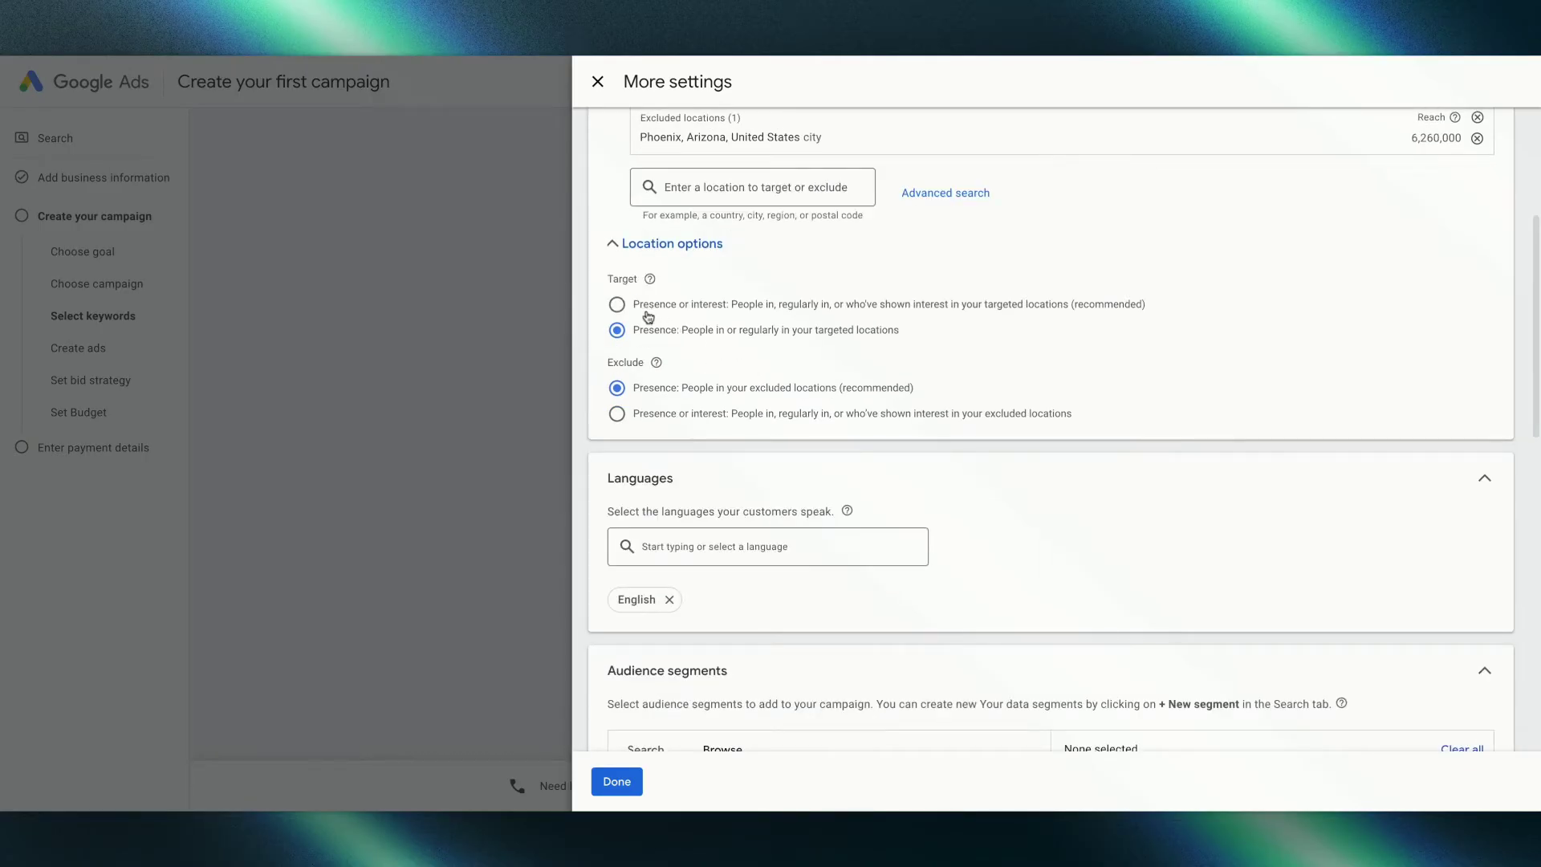
scroll(678, 354, down, 1)
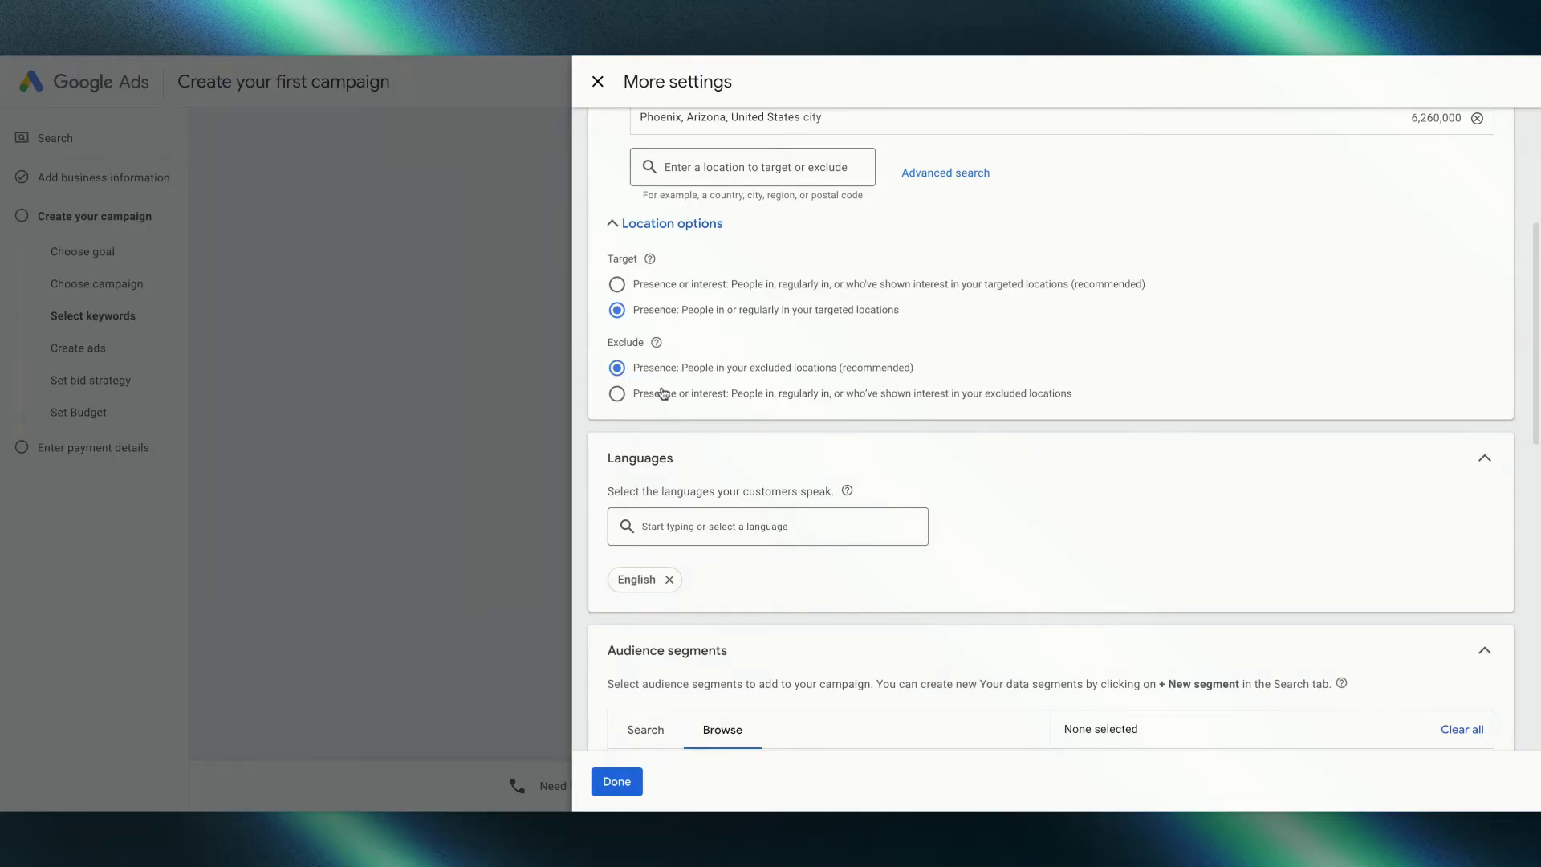
scroll(770, 450, down, 3)
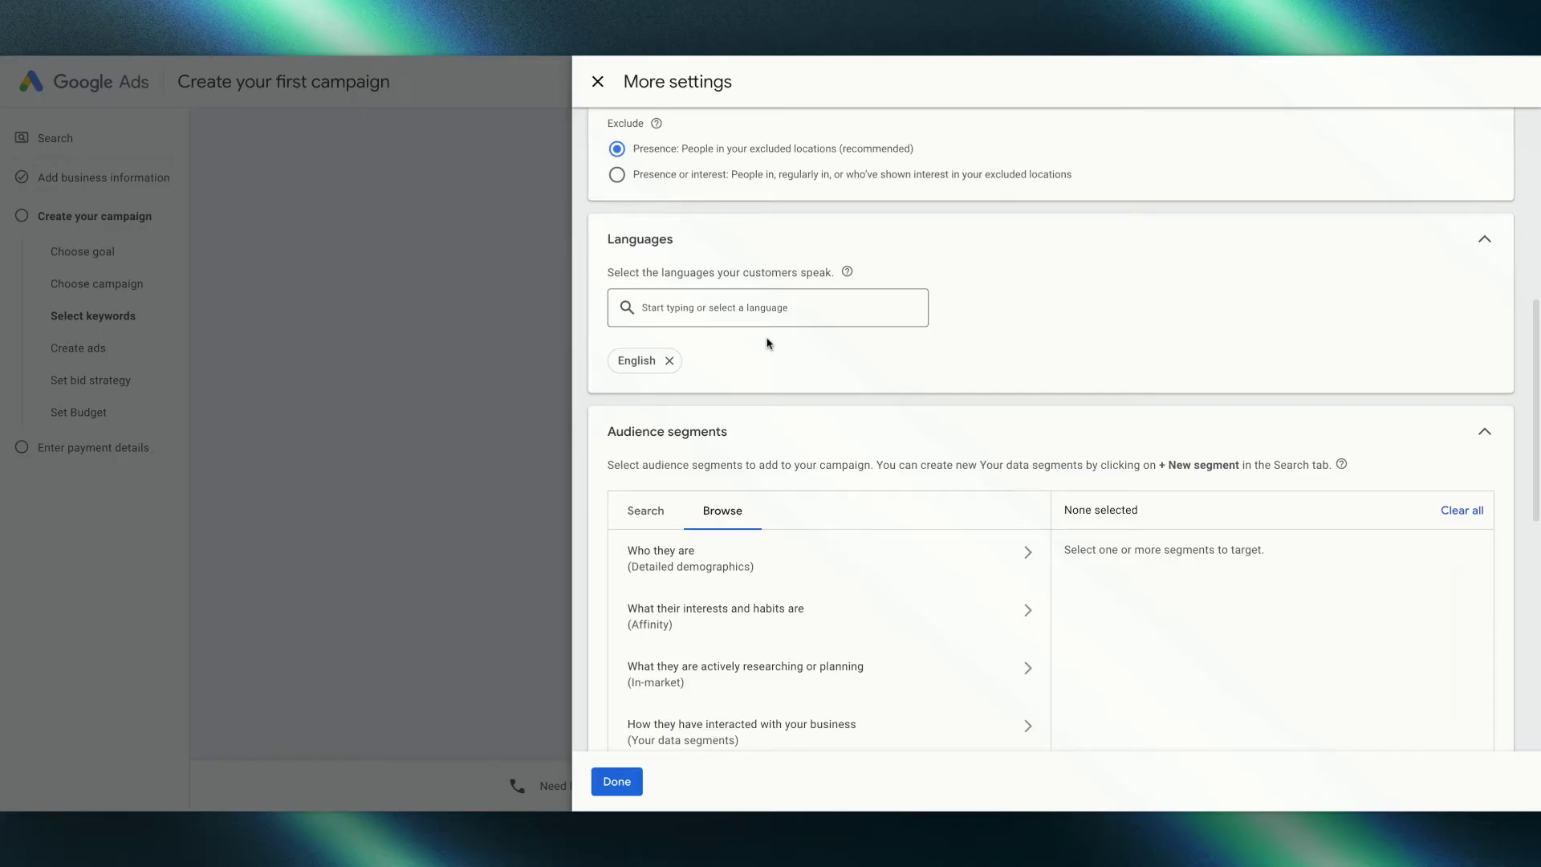
click(730, 316)
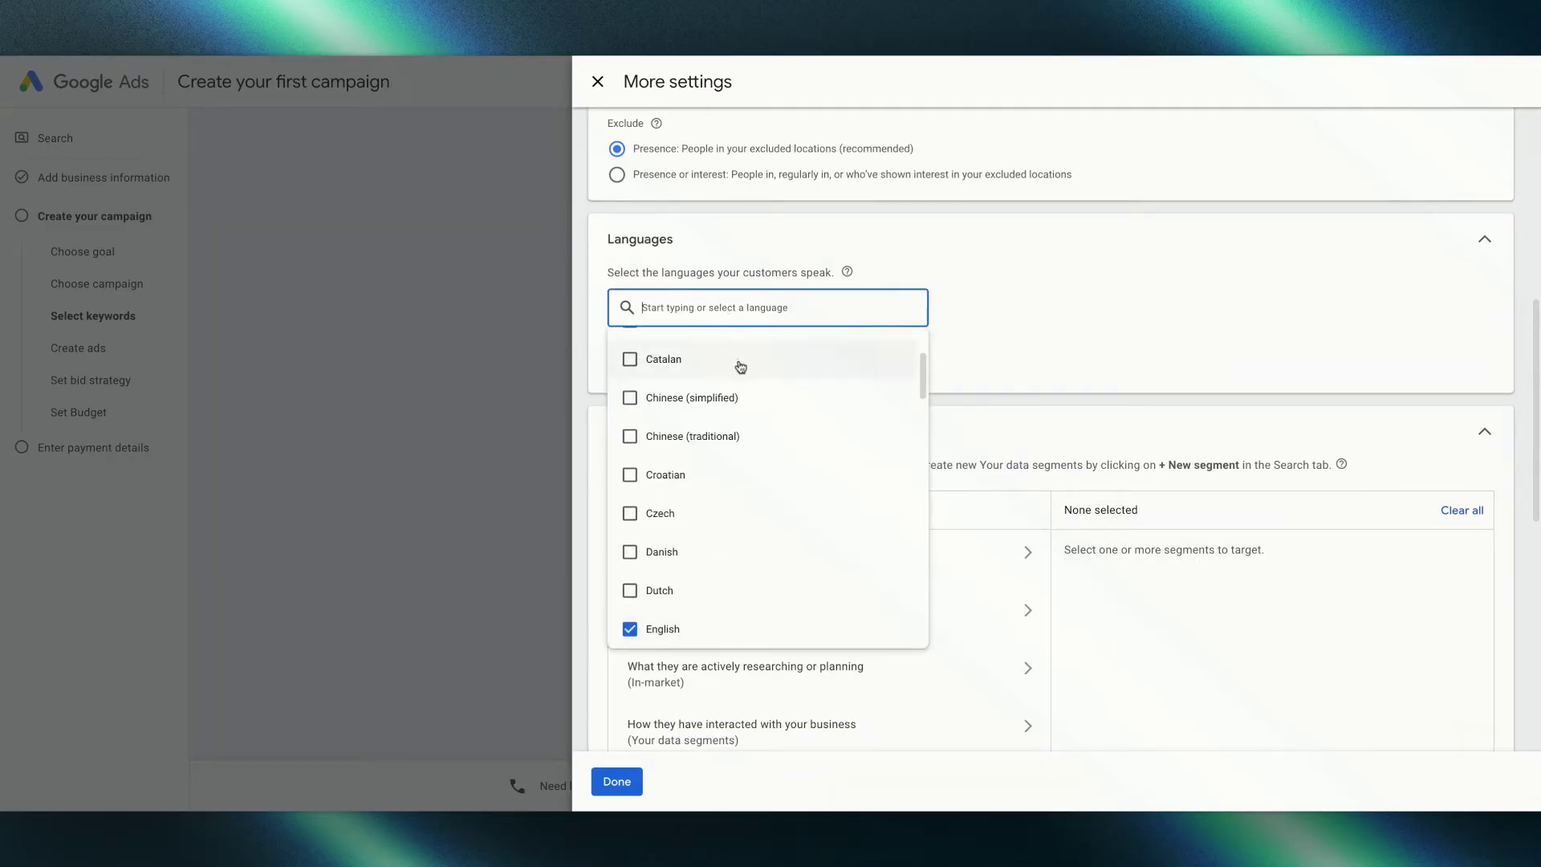
click(959, 313)
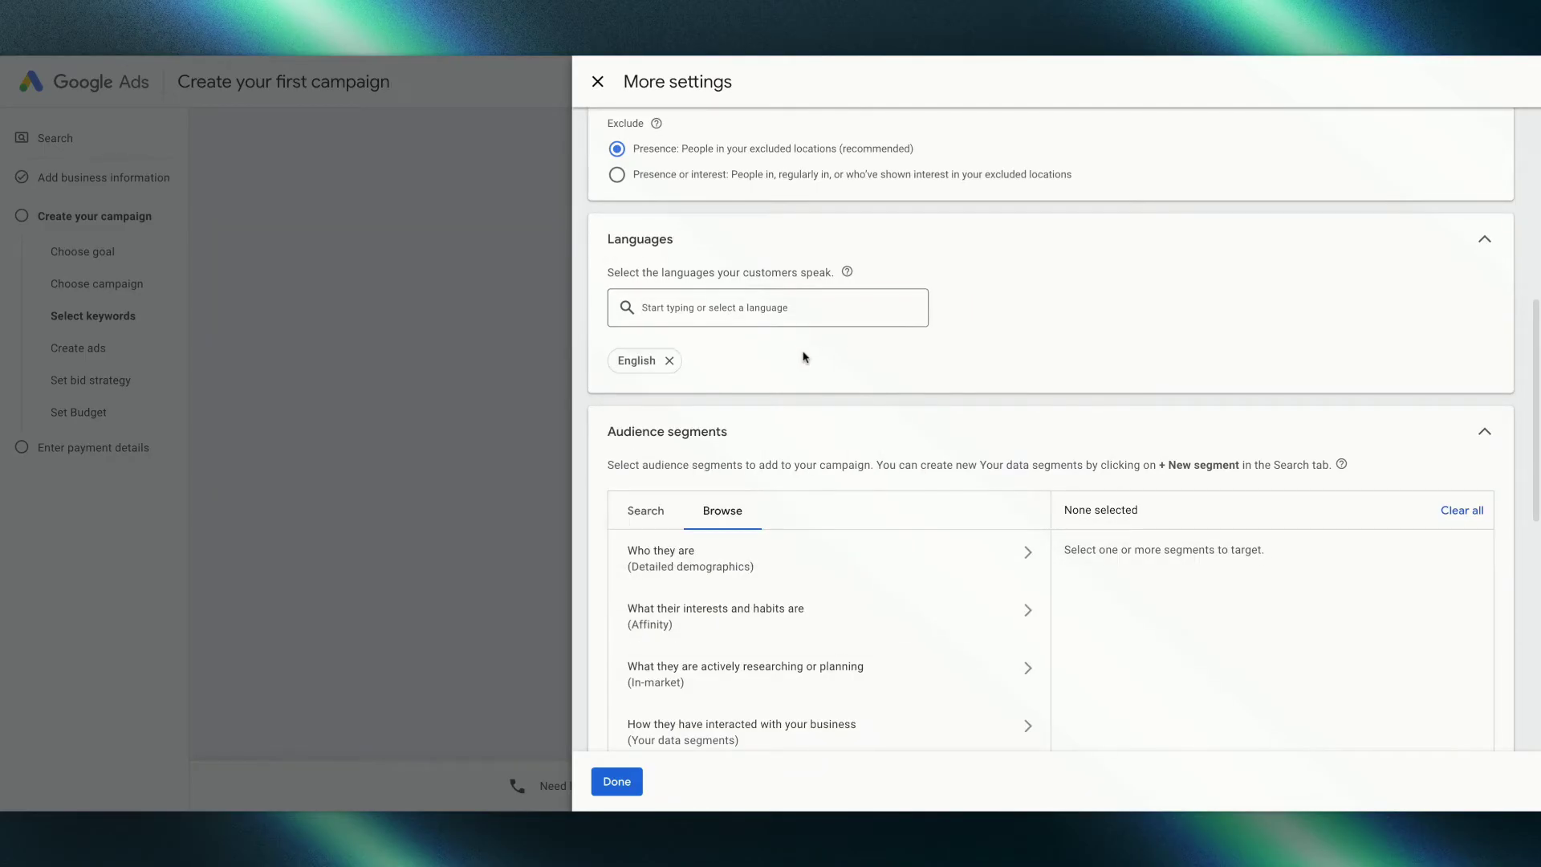
Browse the detailed demographics audience segments, looking into parental status, marital status and education.
scroll(803, 357, down, 2)
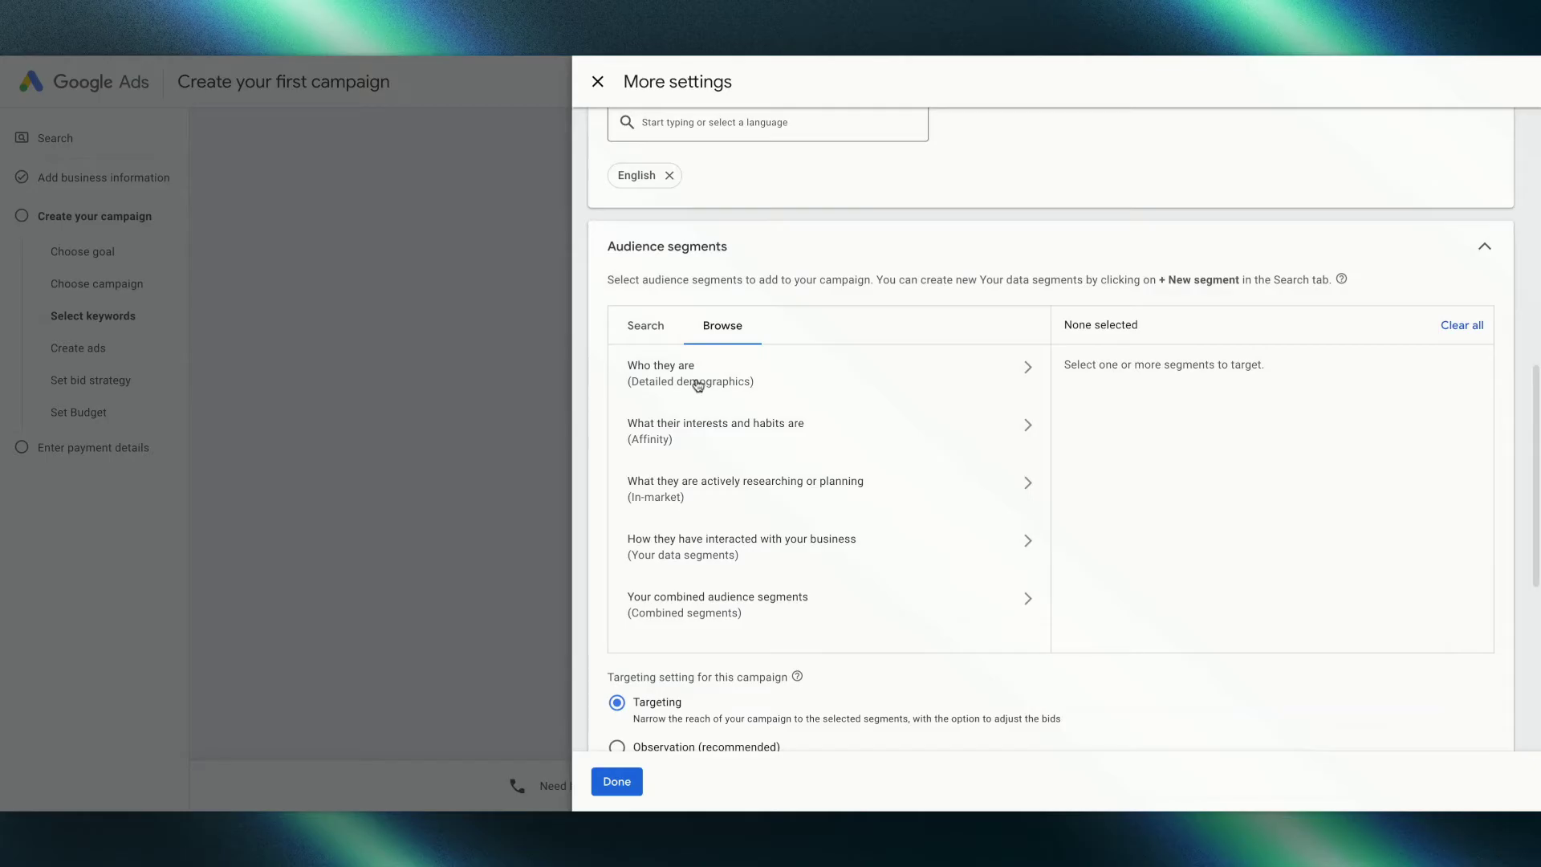
click(1027, 370)
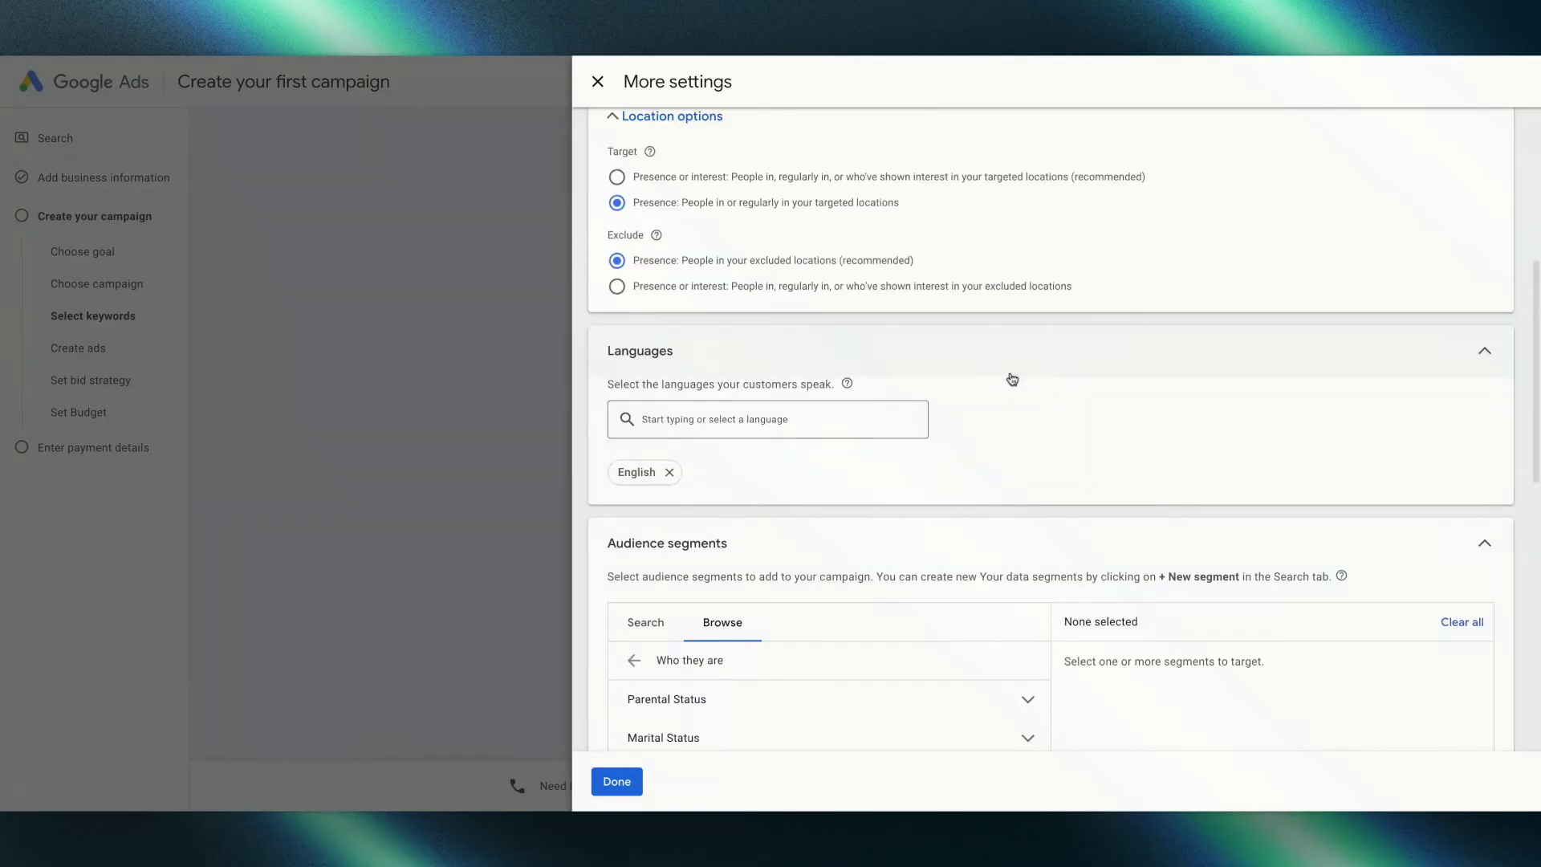
scroll(1016, 385, down, 3)
click(1025, 437)
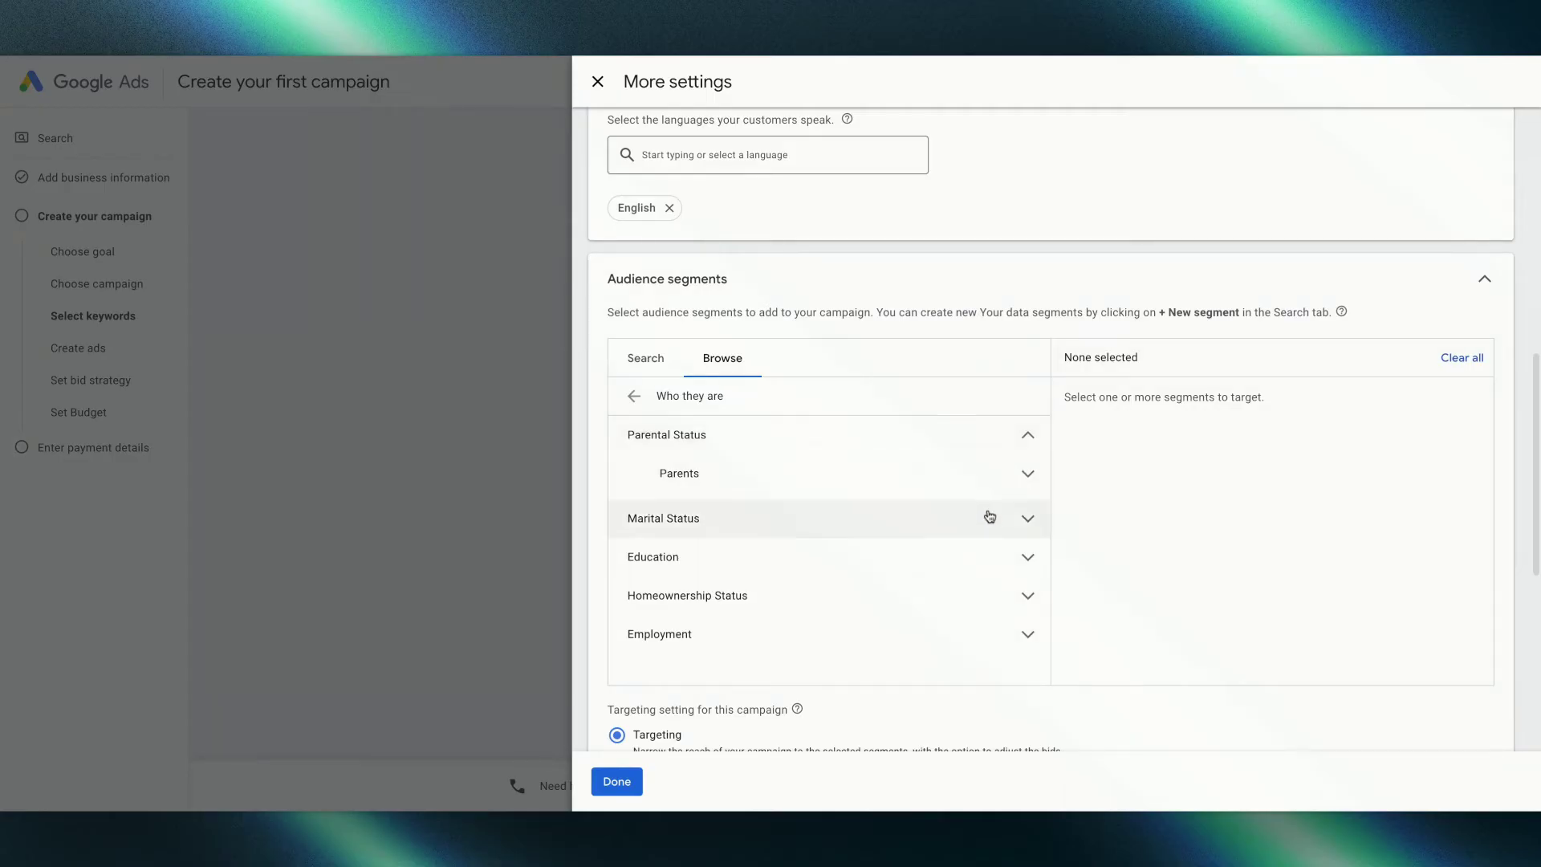
click(1025, 522)
scroll(894, 571, down, 2)
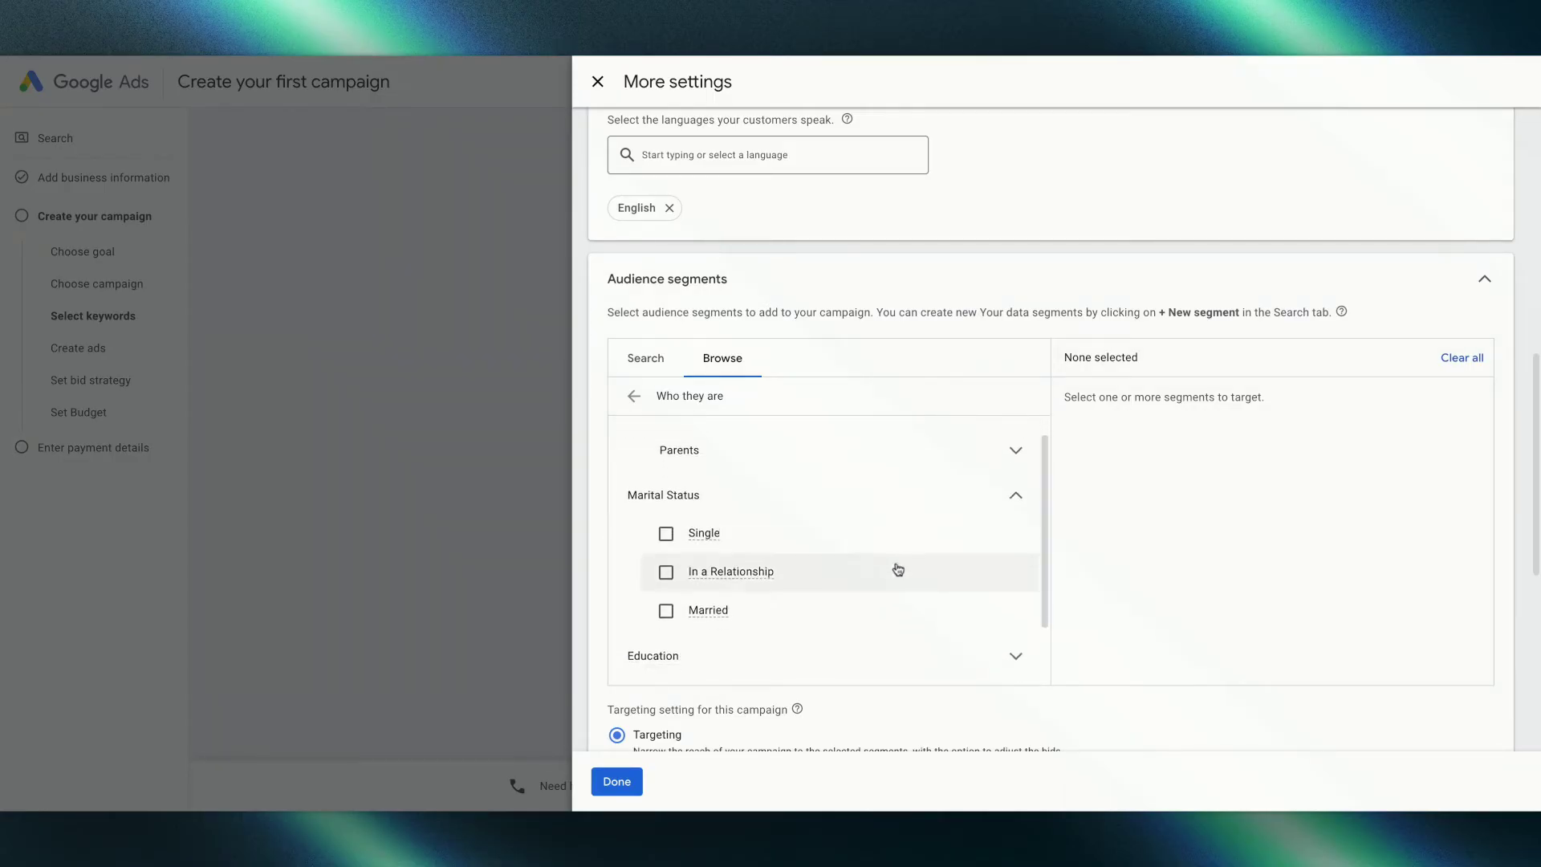
scroll(1004, 519, down, 2)
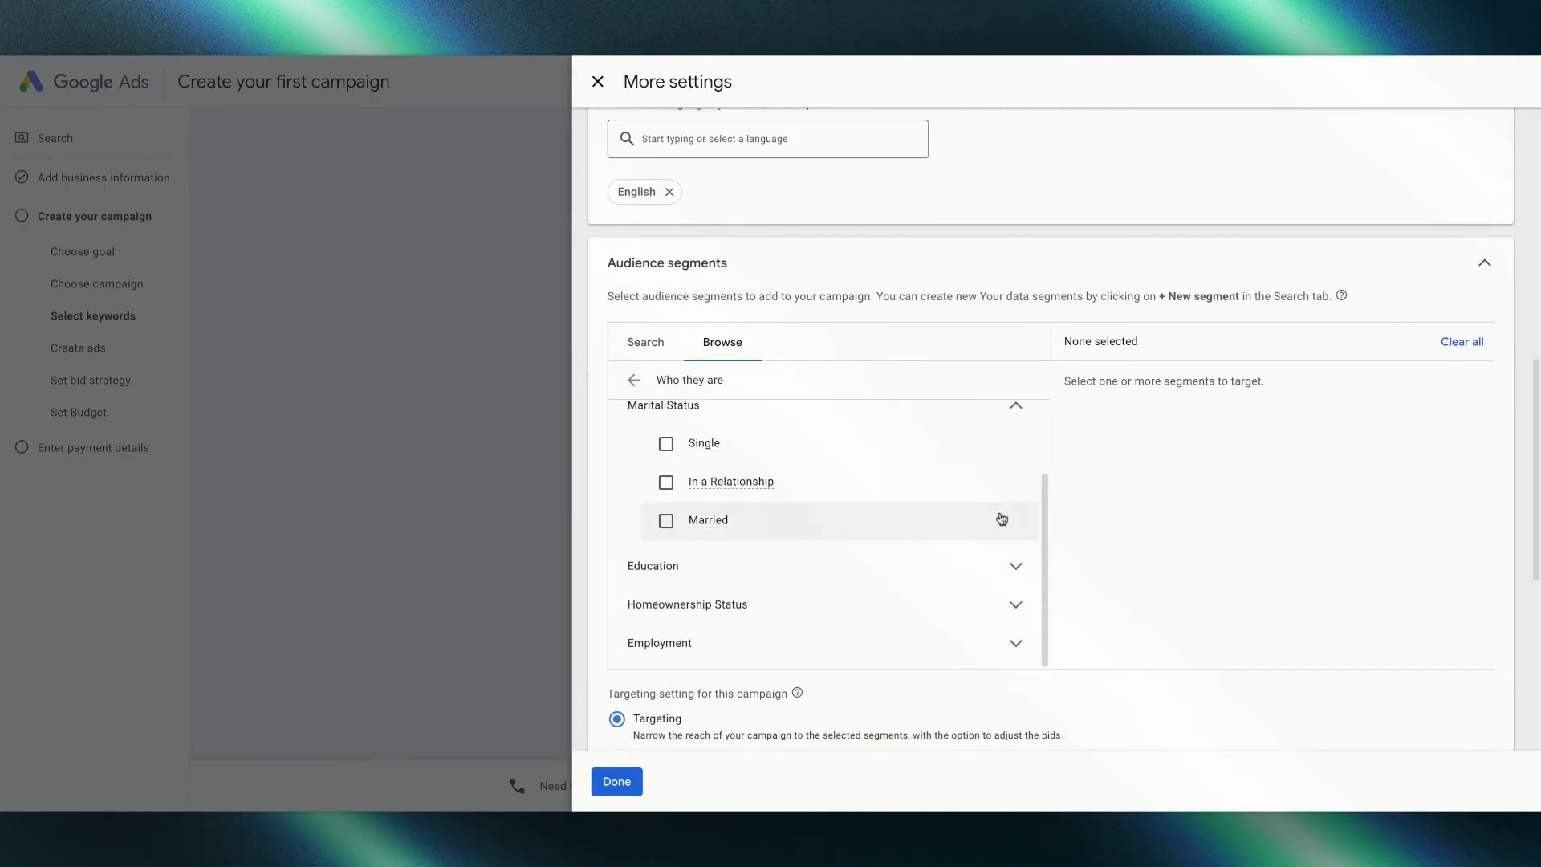
click(1017, 490)
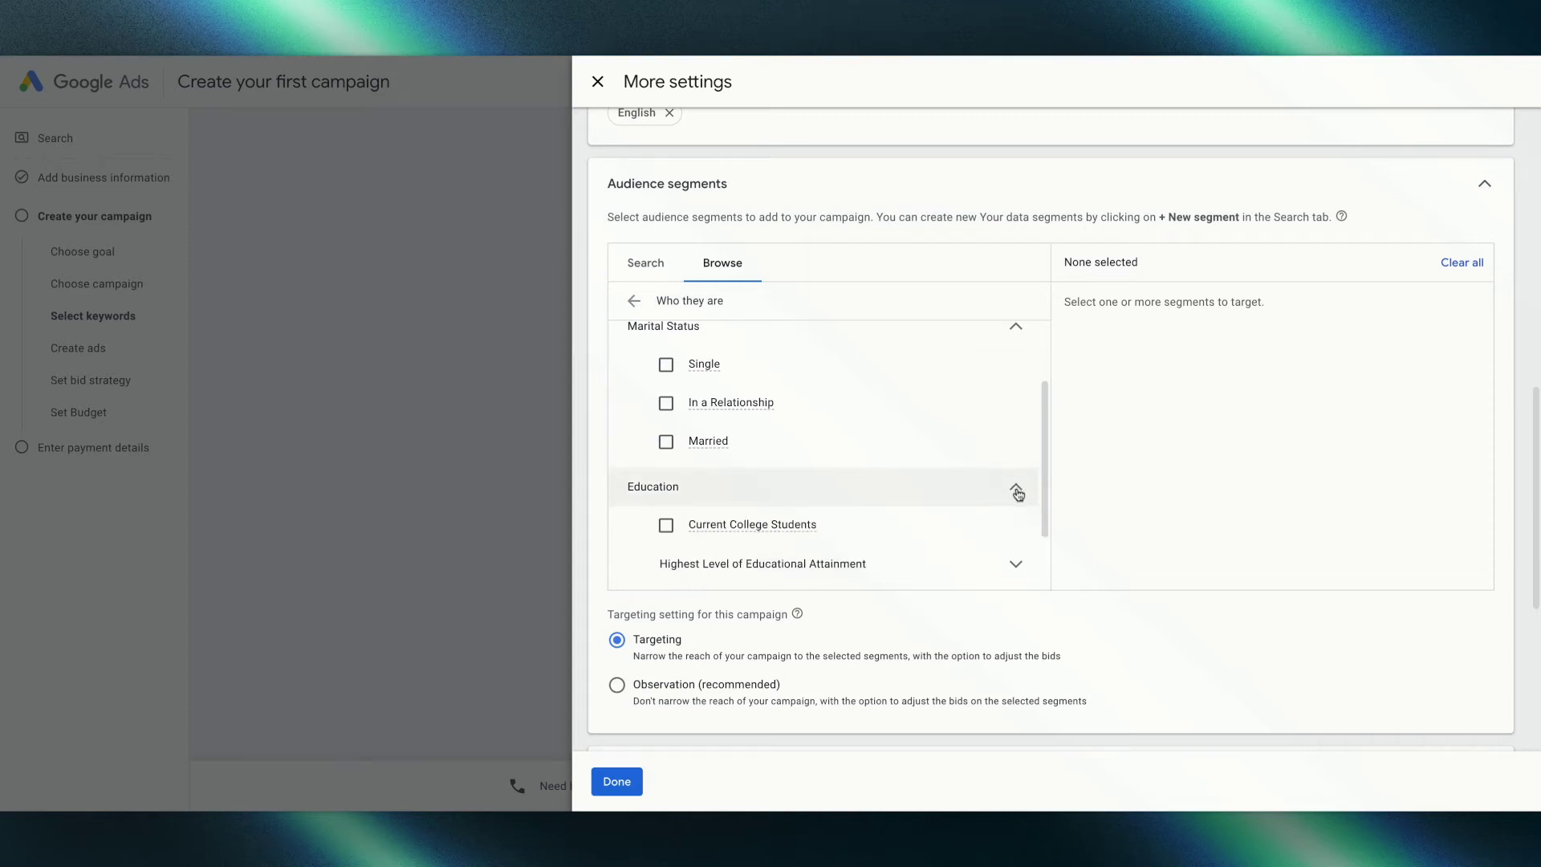
scroll(943, 500, down, 1)
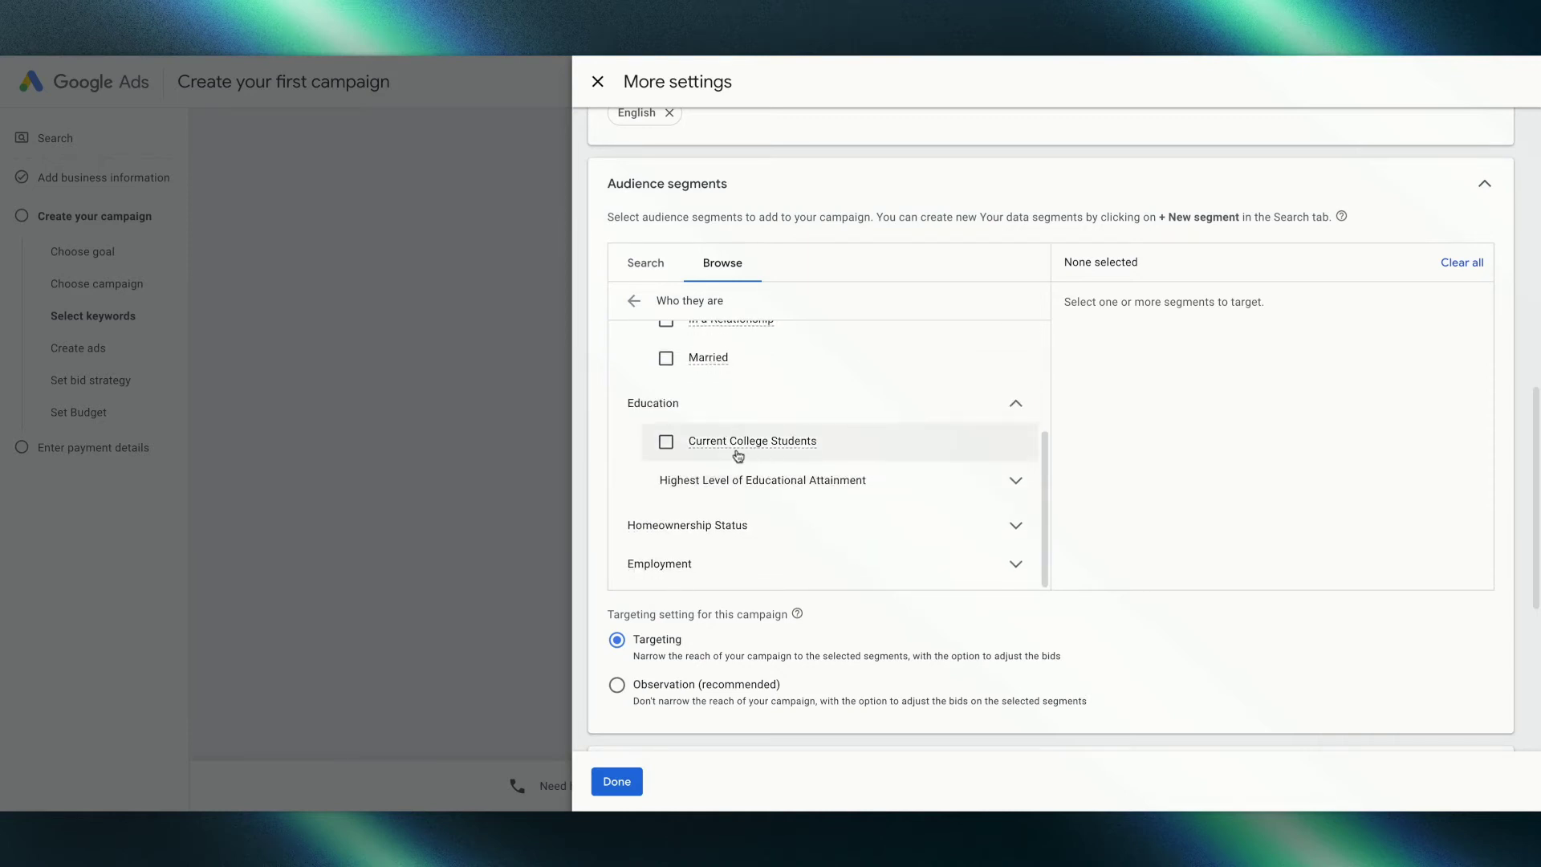
click(1015, 403)
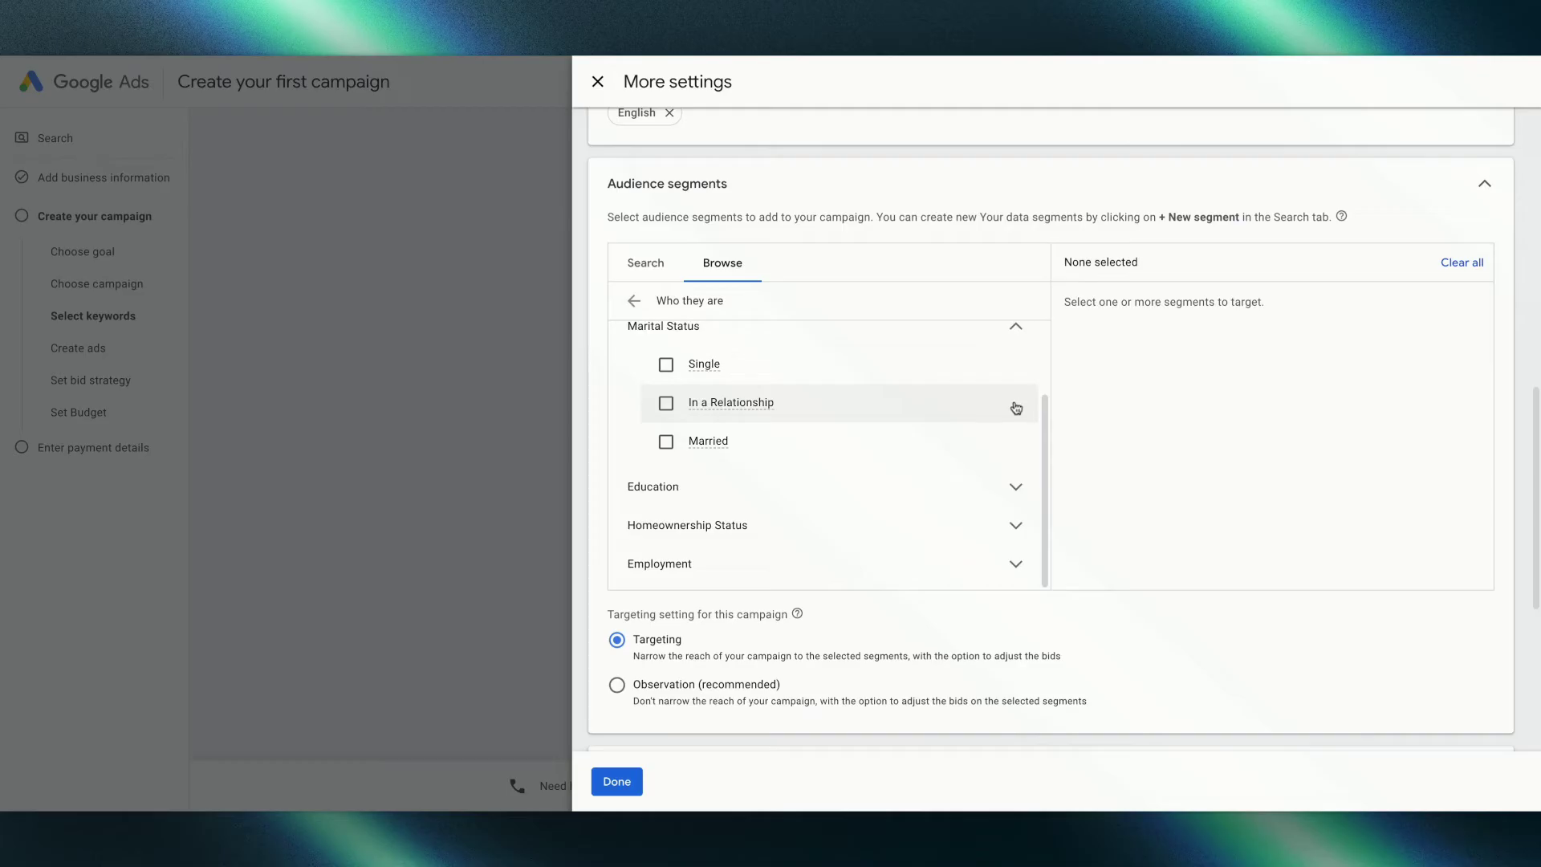
scroll(1016, 411, up, 1)
click(1016, 424)
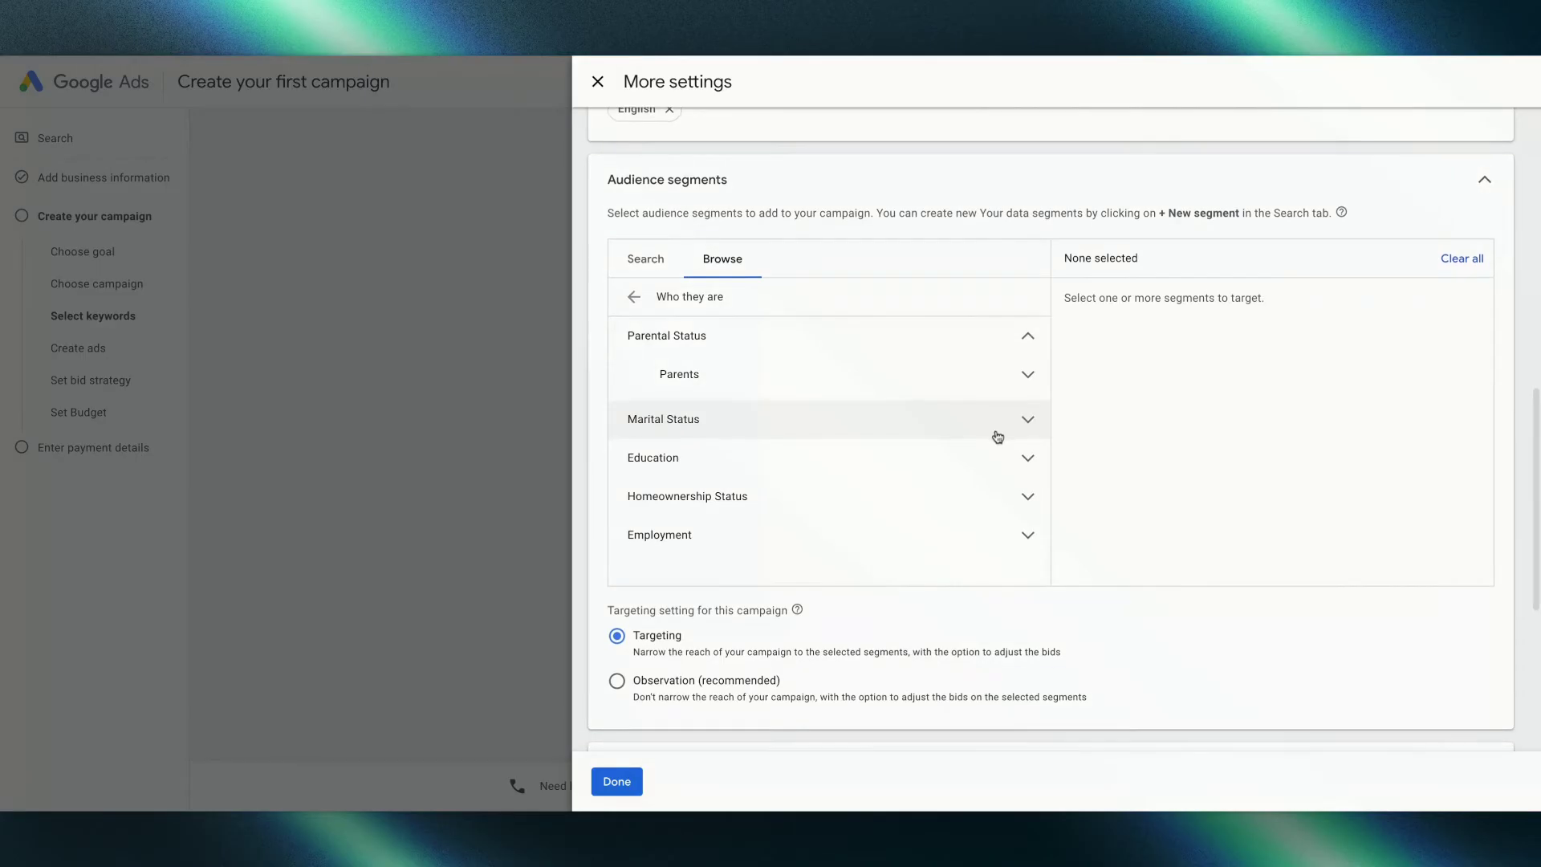
scroll(999, 437, down, 1)
scroll(998, 436, down, 1)
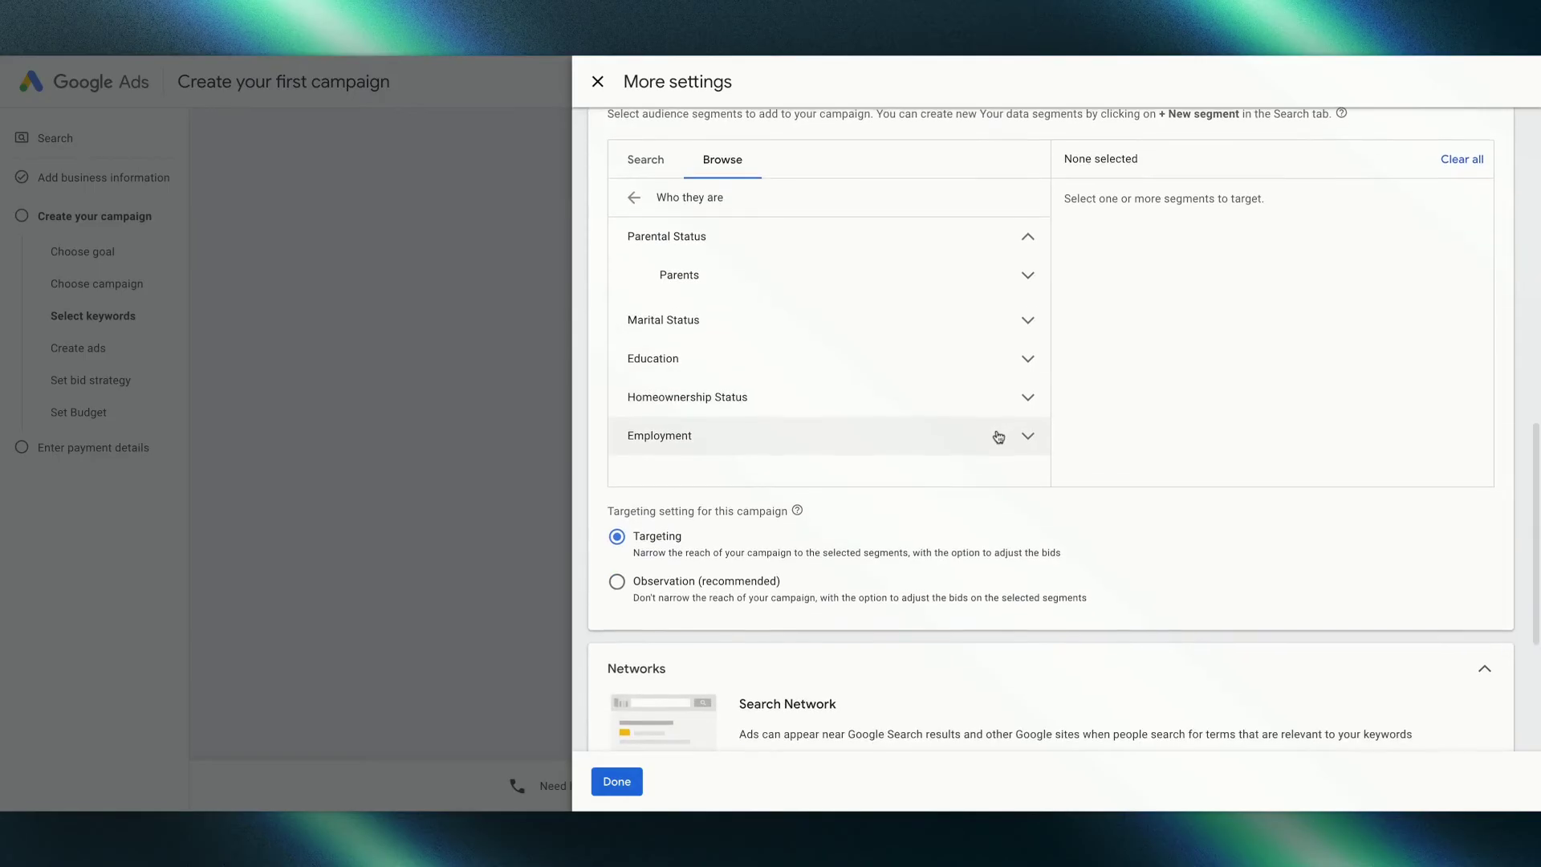
Leave the Google Display Network out of the campaign's networks and save the additional settings.
scroll(998, 436, down, 4)
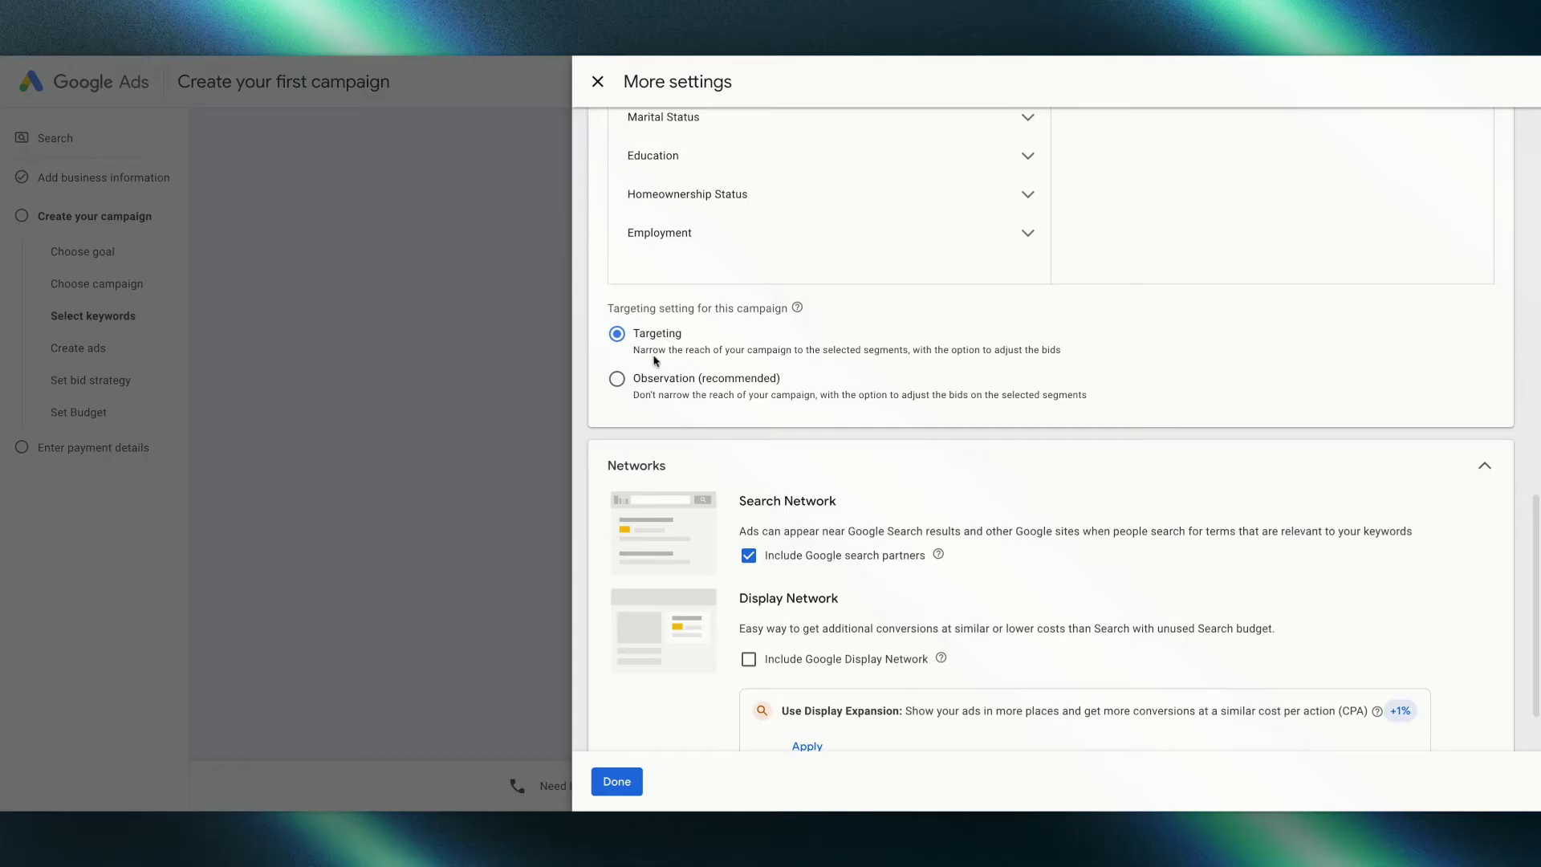
scroll(865, 446, down, 1)
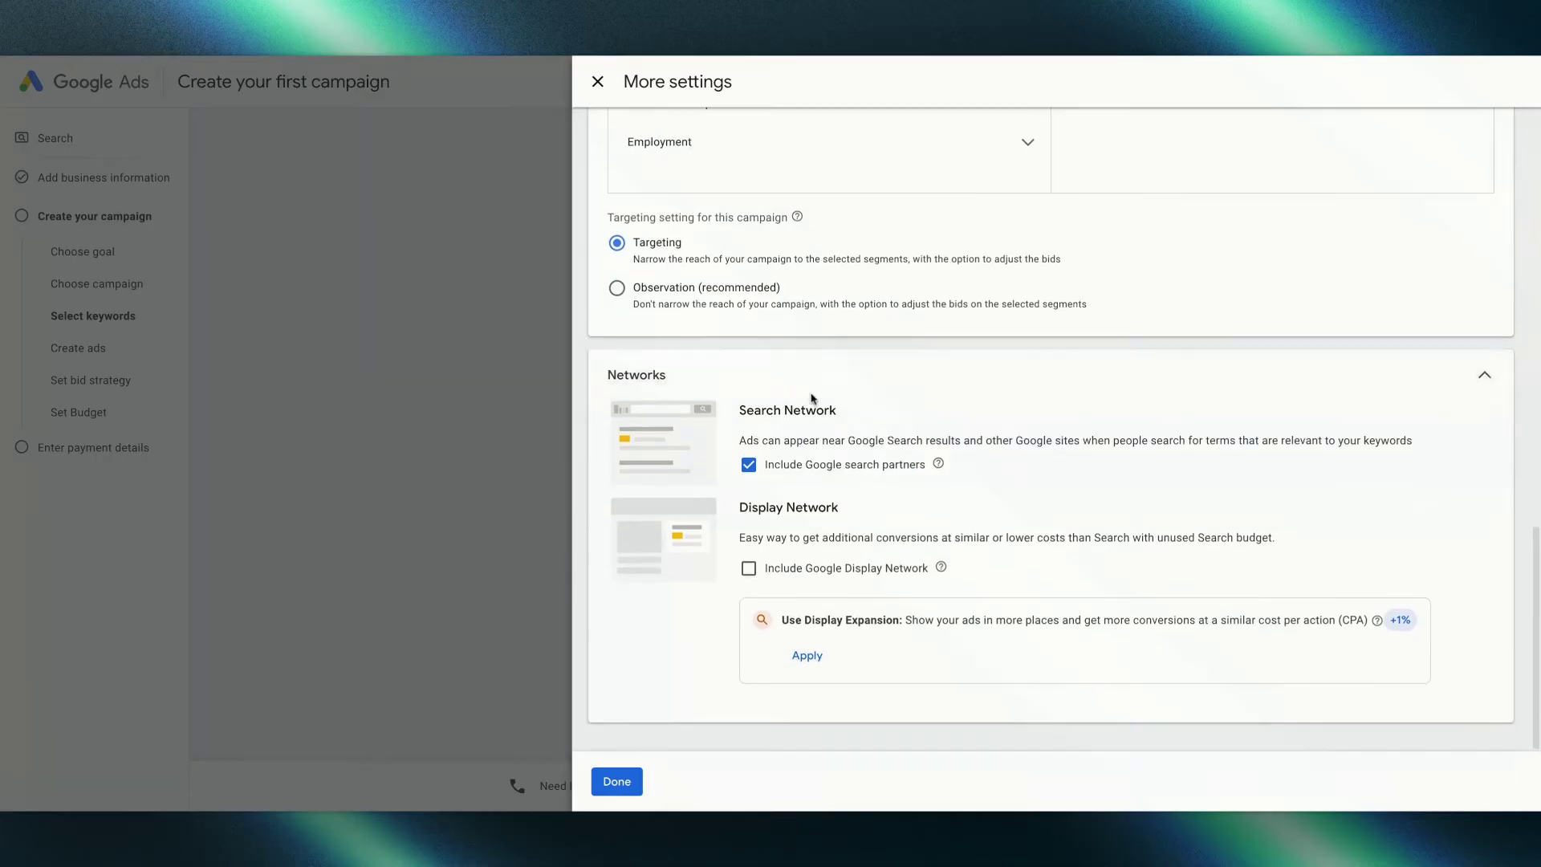
click(748, 570)
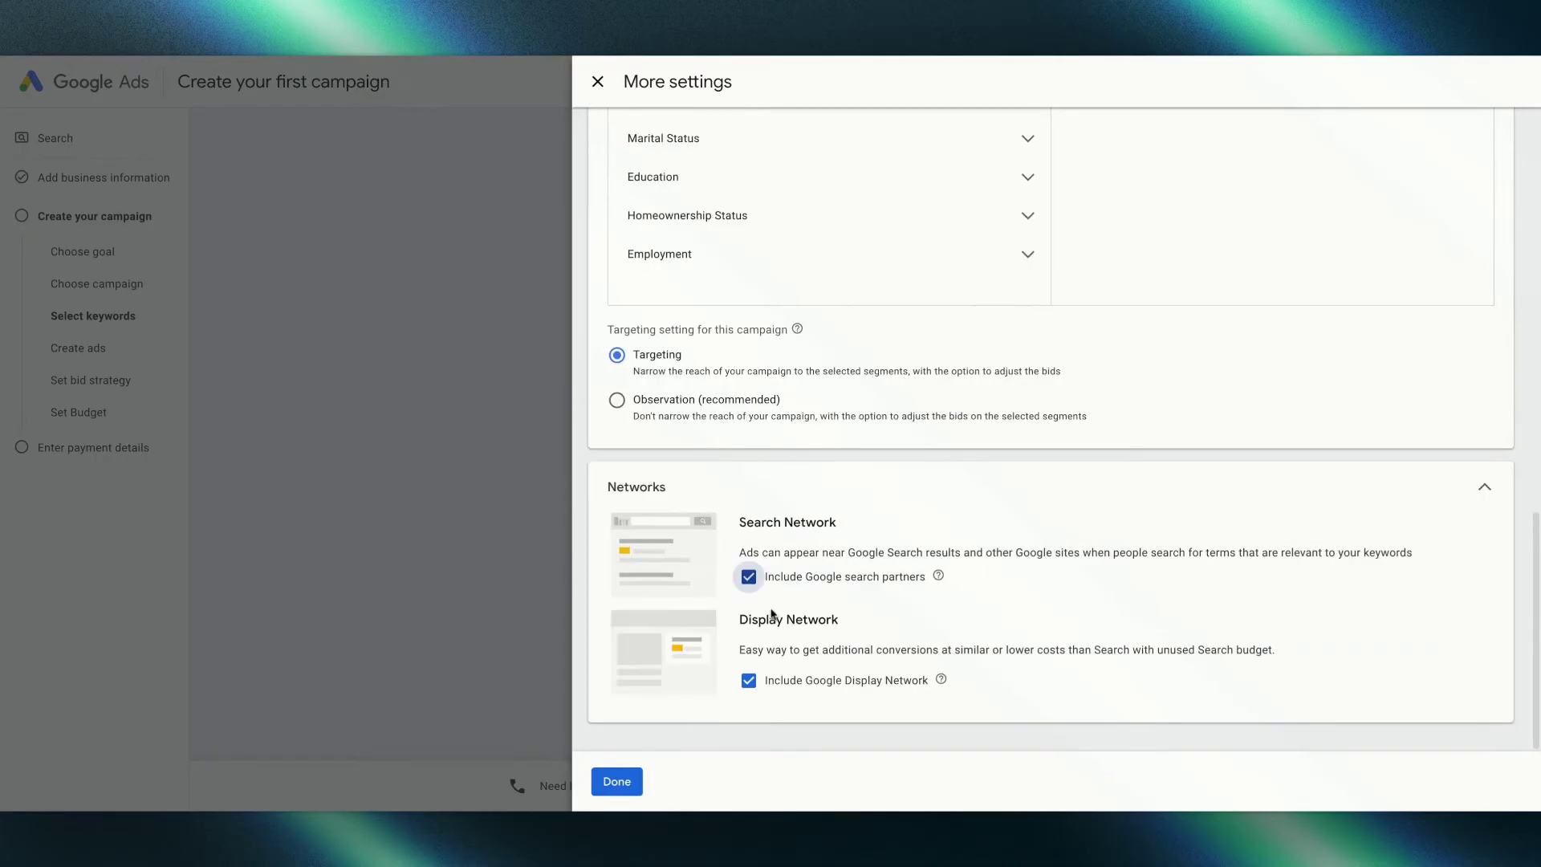
click(753, 684)
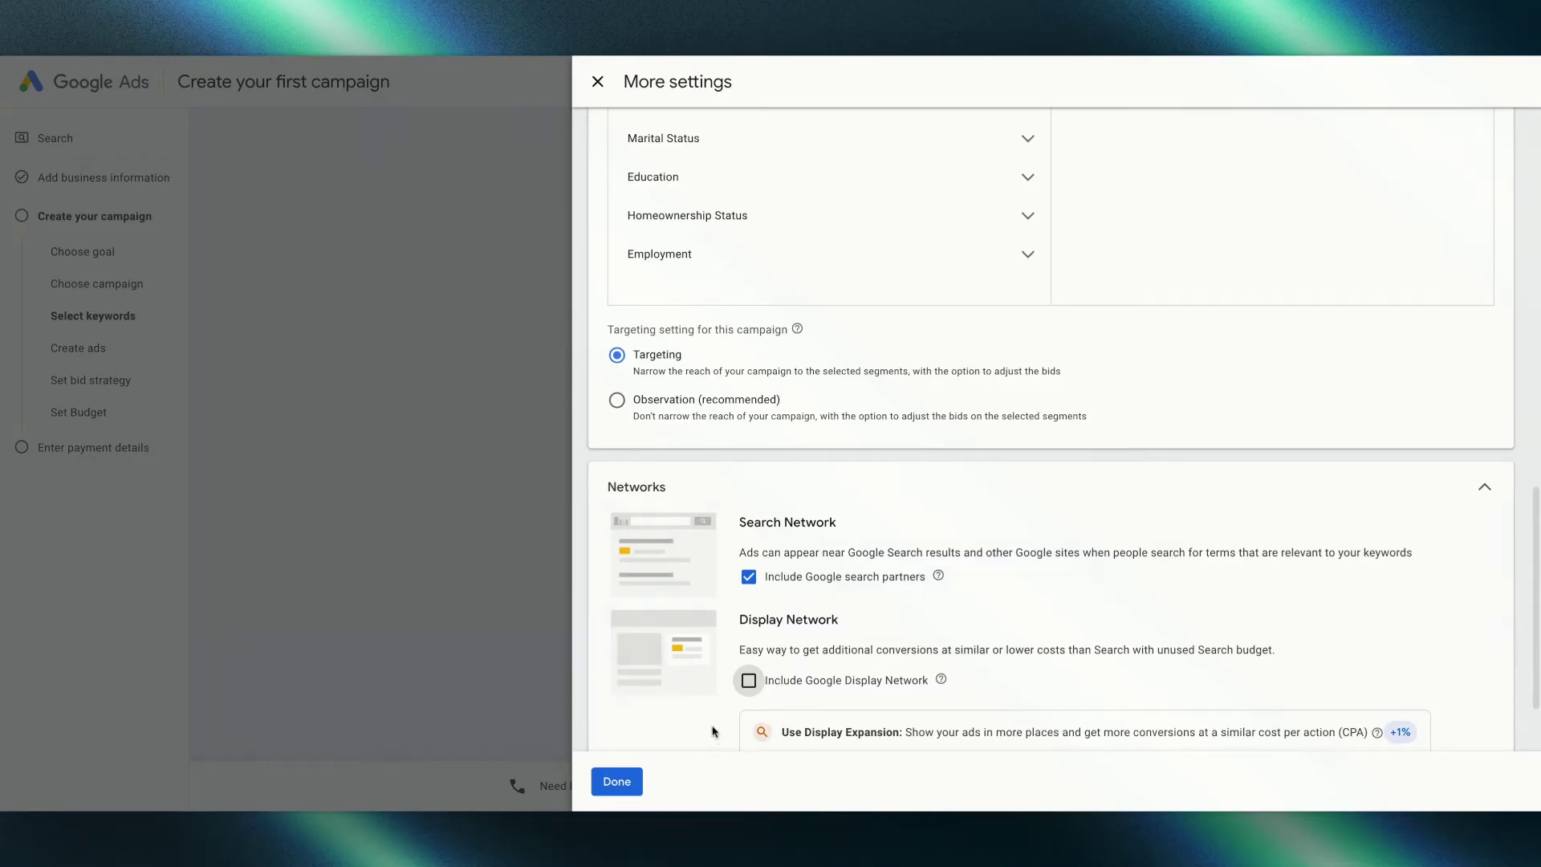
click(633, 784)
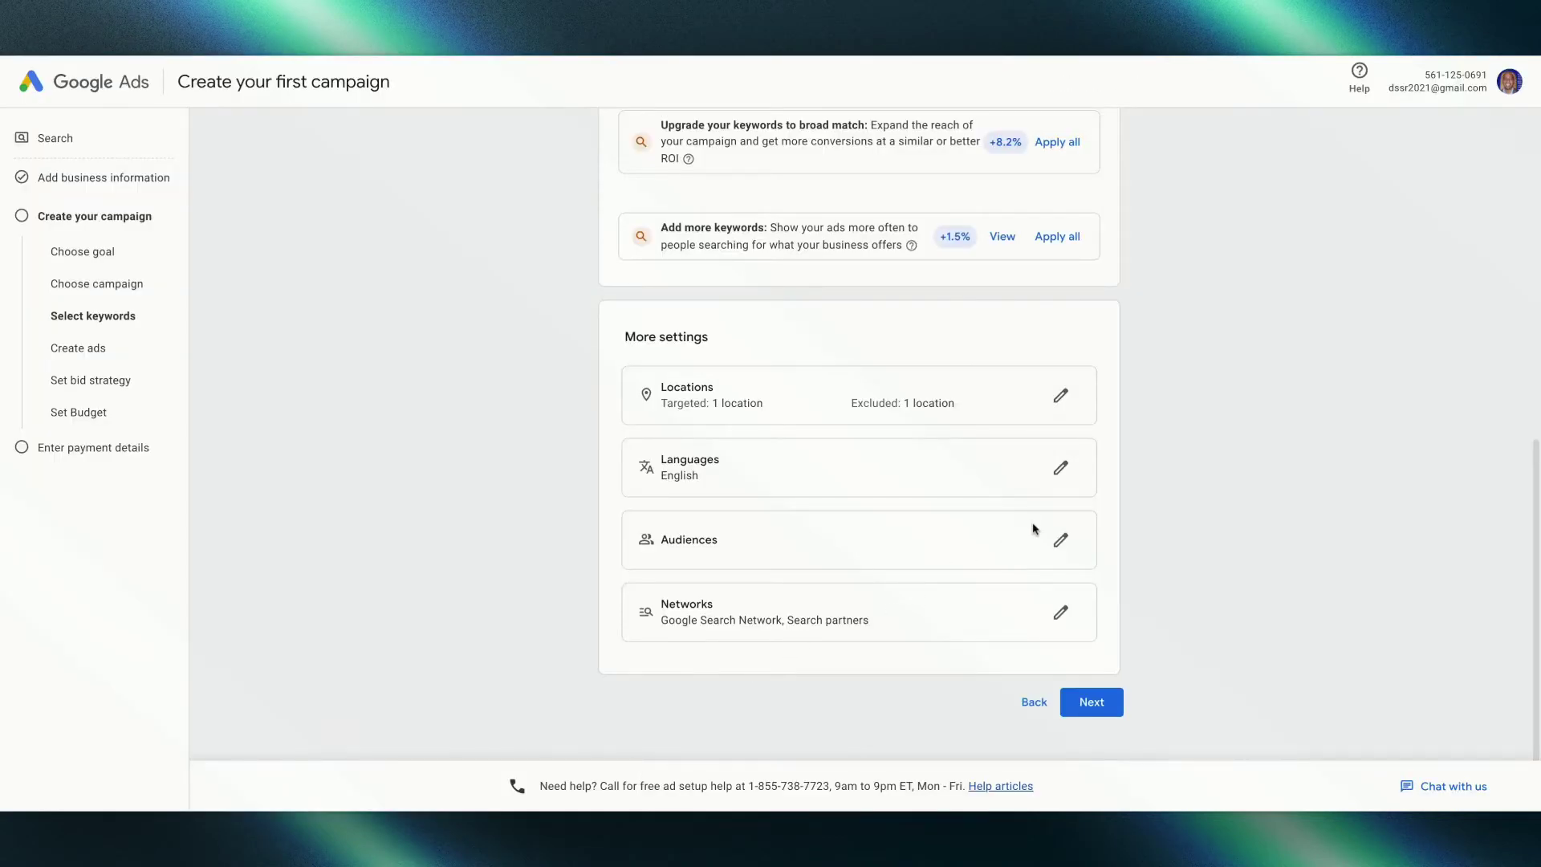
Continue to the ad creation stage and view the ad strength and preview.
click(1101, 709)
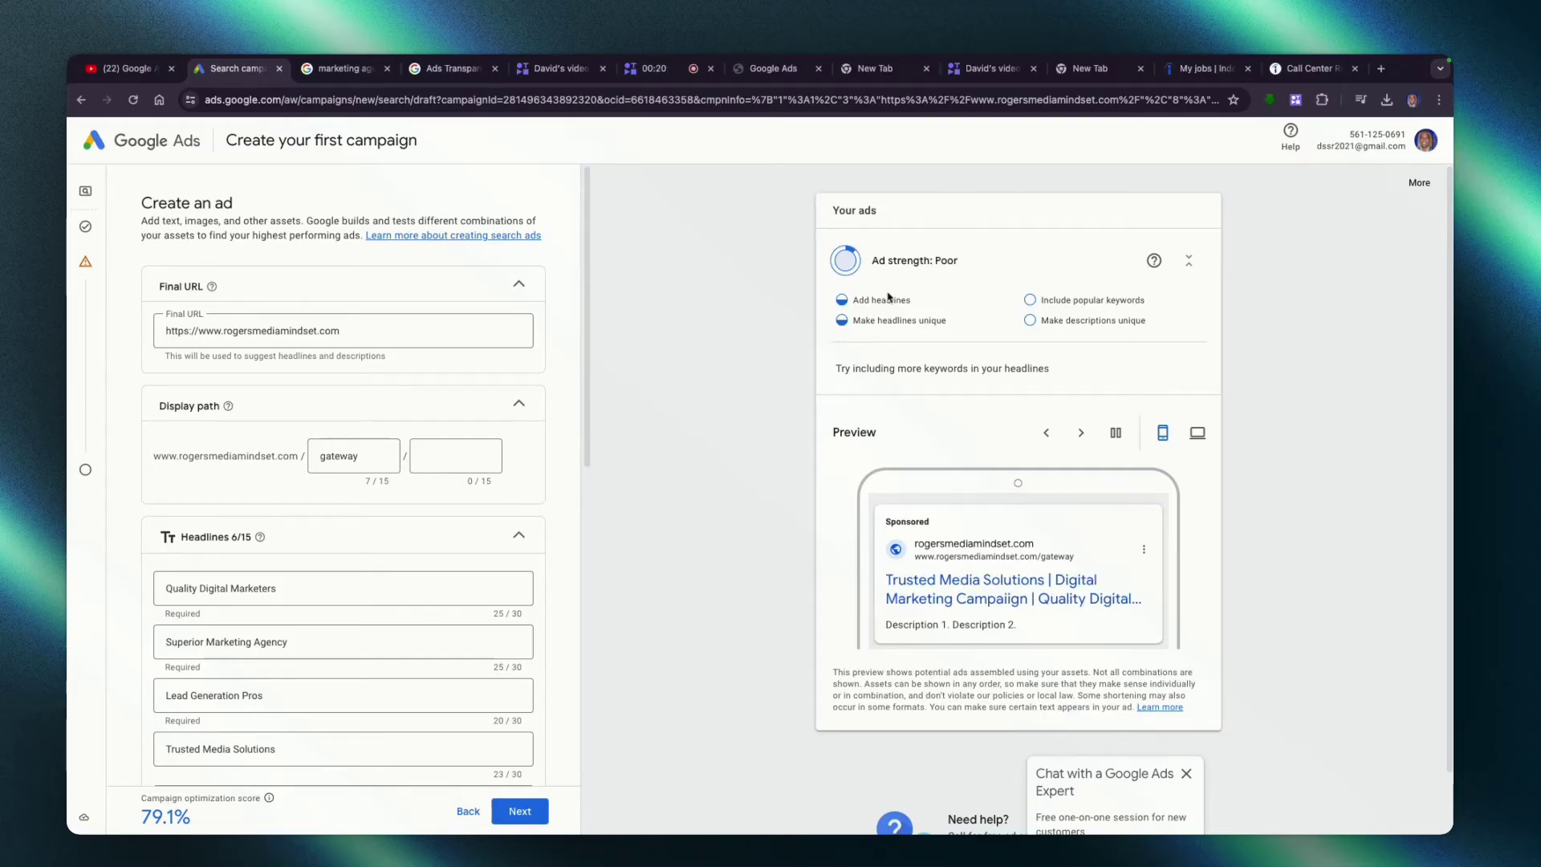
scroll(991, 555, down, 2)
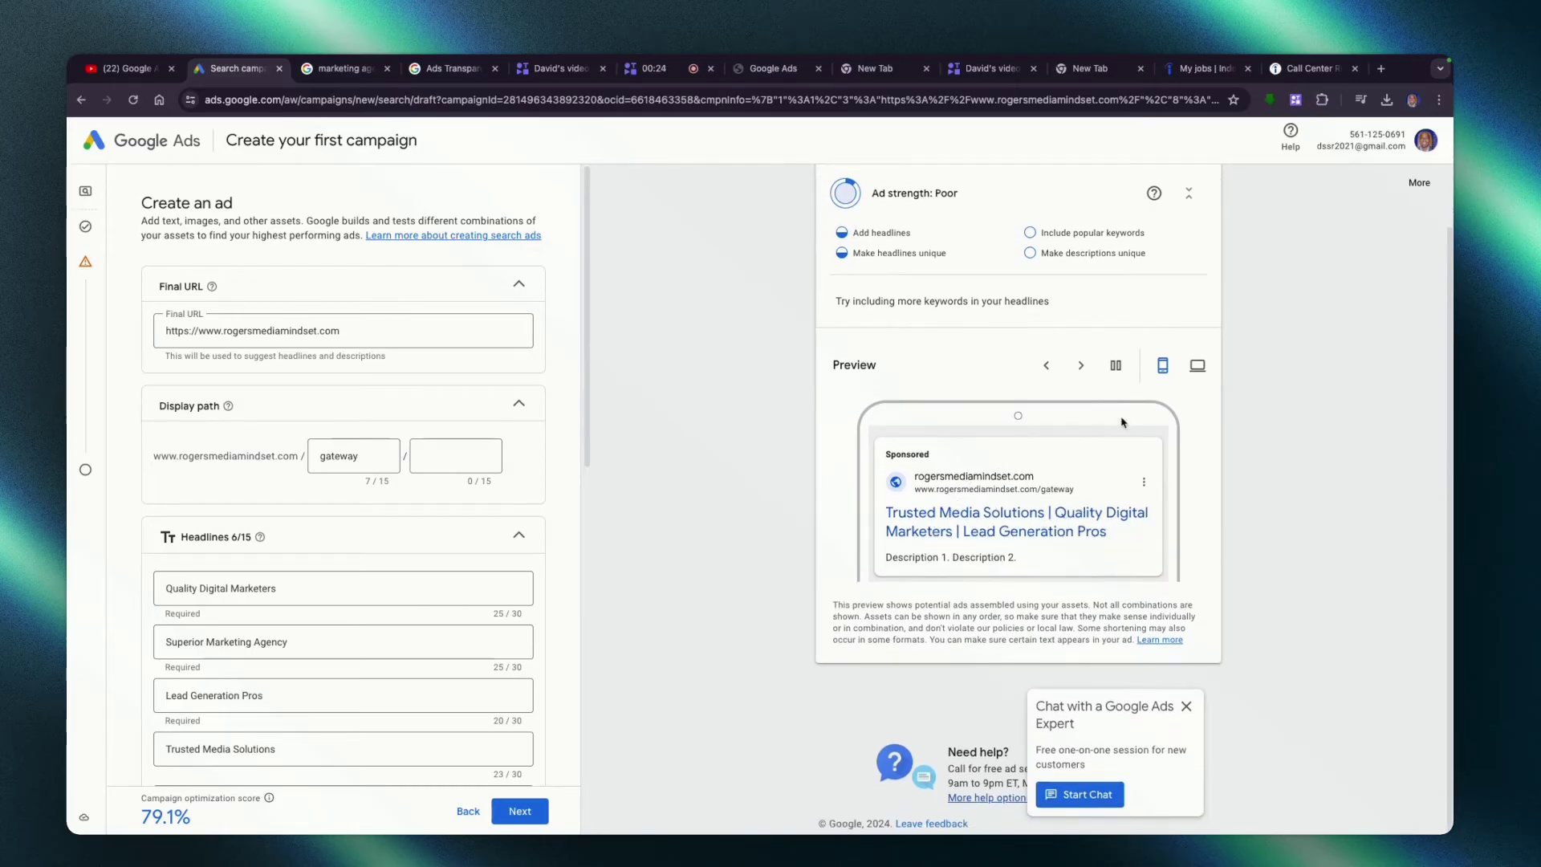
Compare the desktop and mobile previews of the search ad.
click(1199, 366)
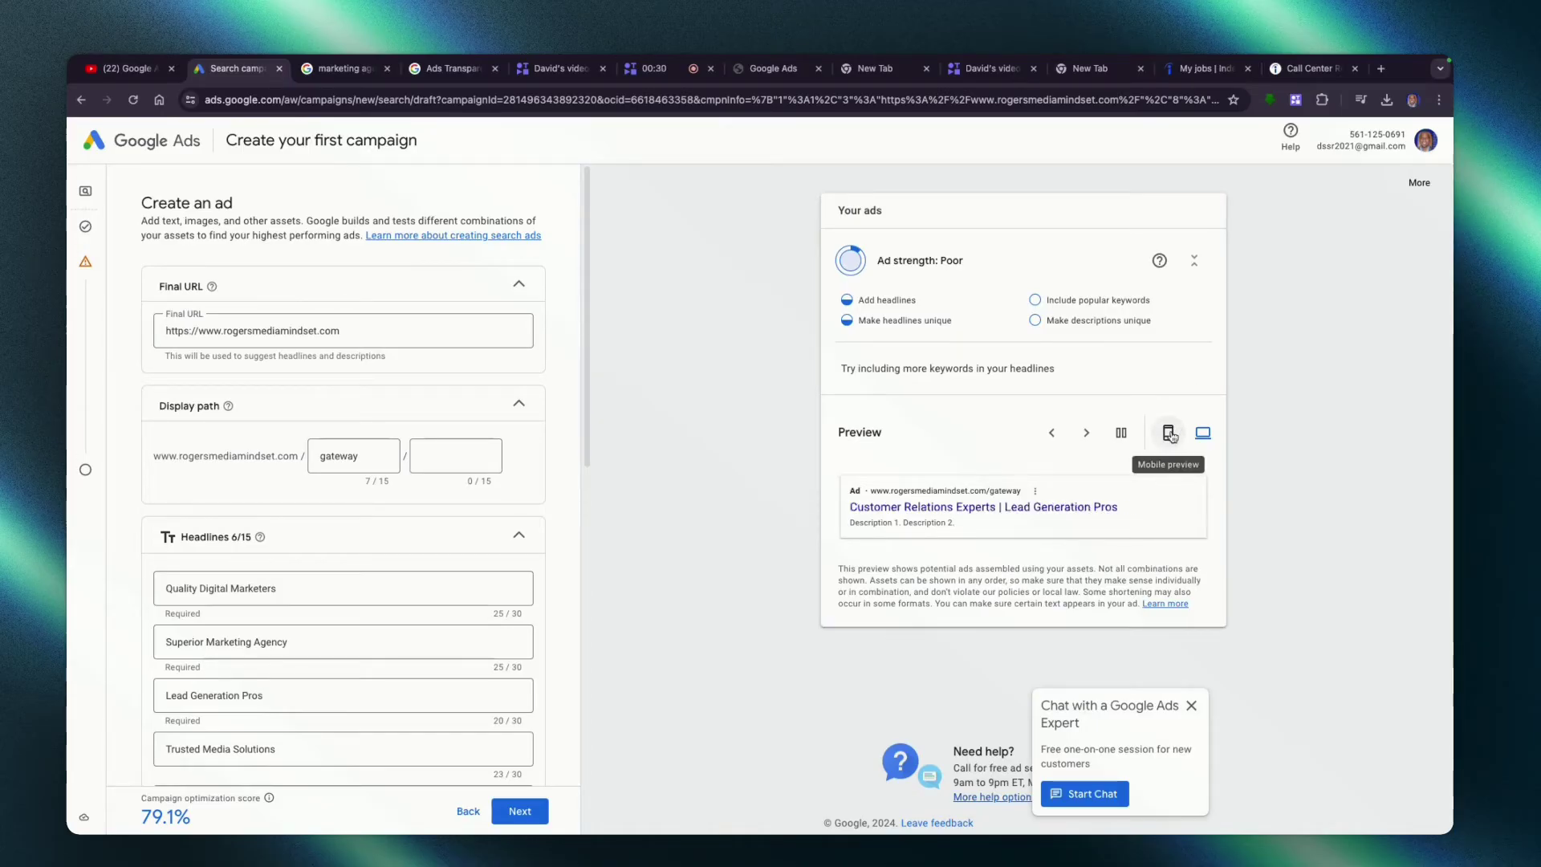
click(1170, 434)
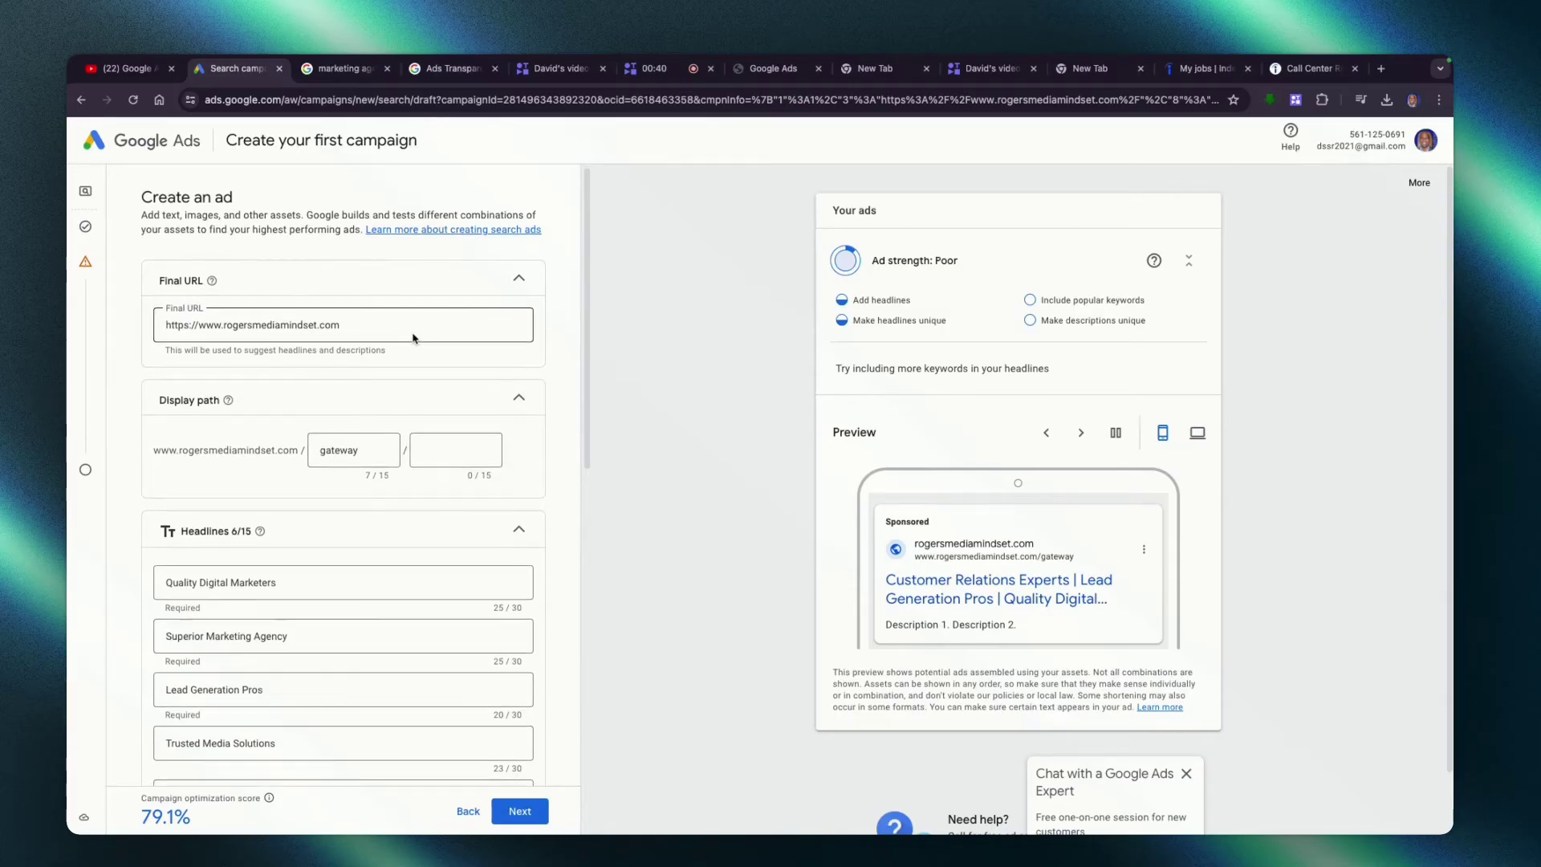
Replace the first display path segment of the ad with "marketing".
scroll(414, 336, down, 1)
scroll(414, 338, down, 1)
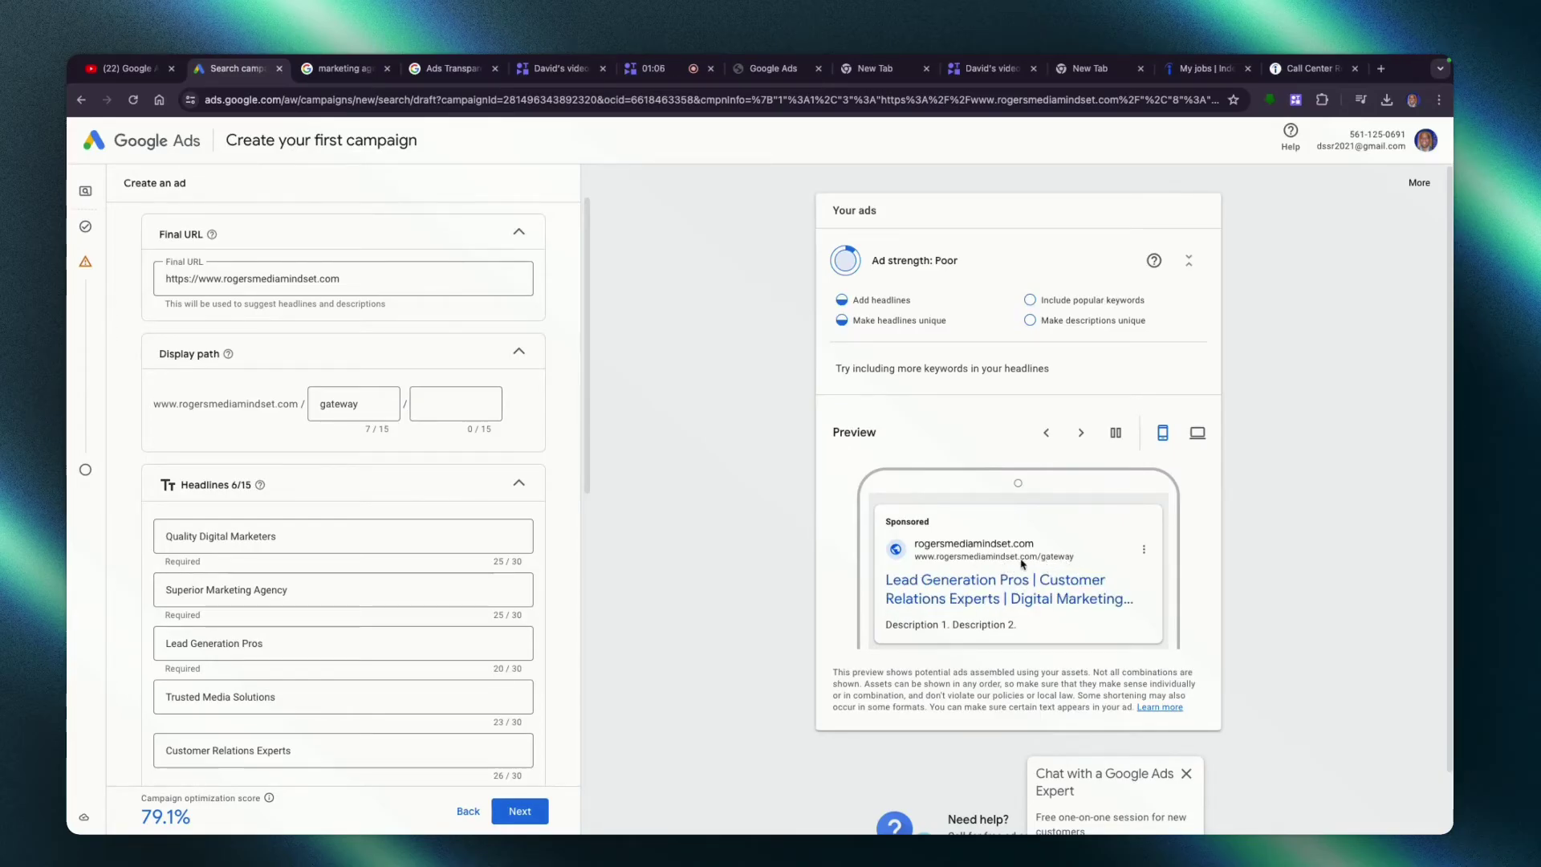
click(371, 404)
key(BackSpace)
text(marketing)
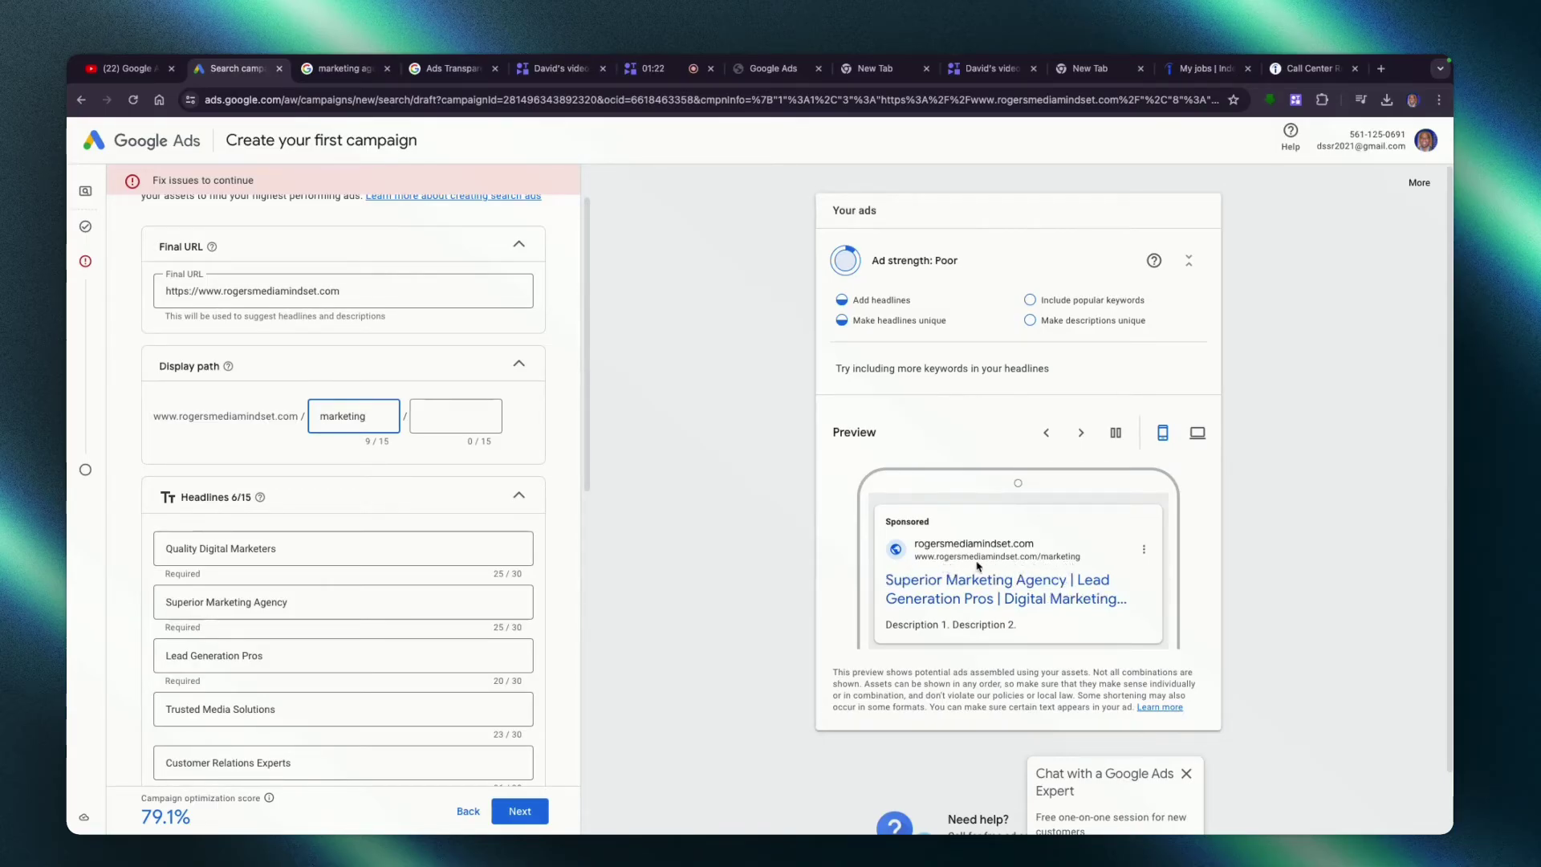
Review the ad's headline entries together with its display path and final URL.
scroll(368, 415, down, 1)
scroll(368, 415, down, 1)
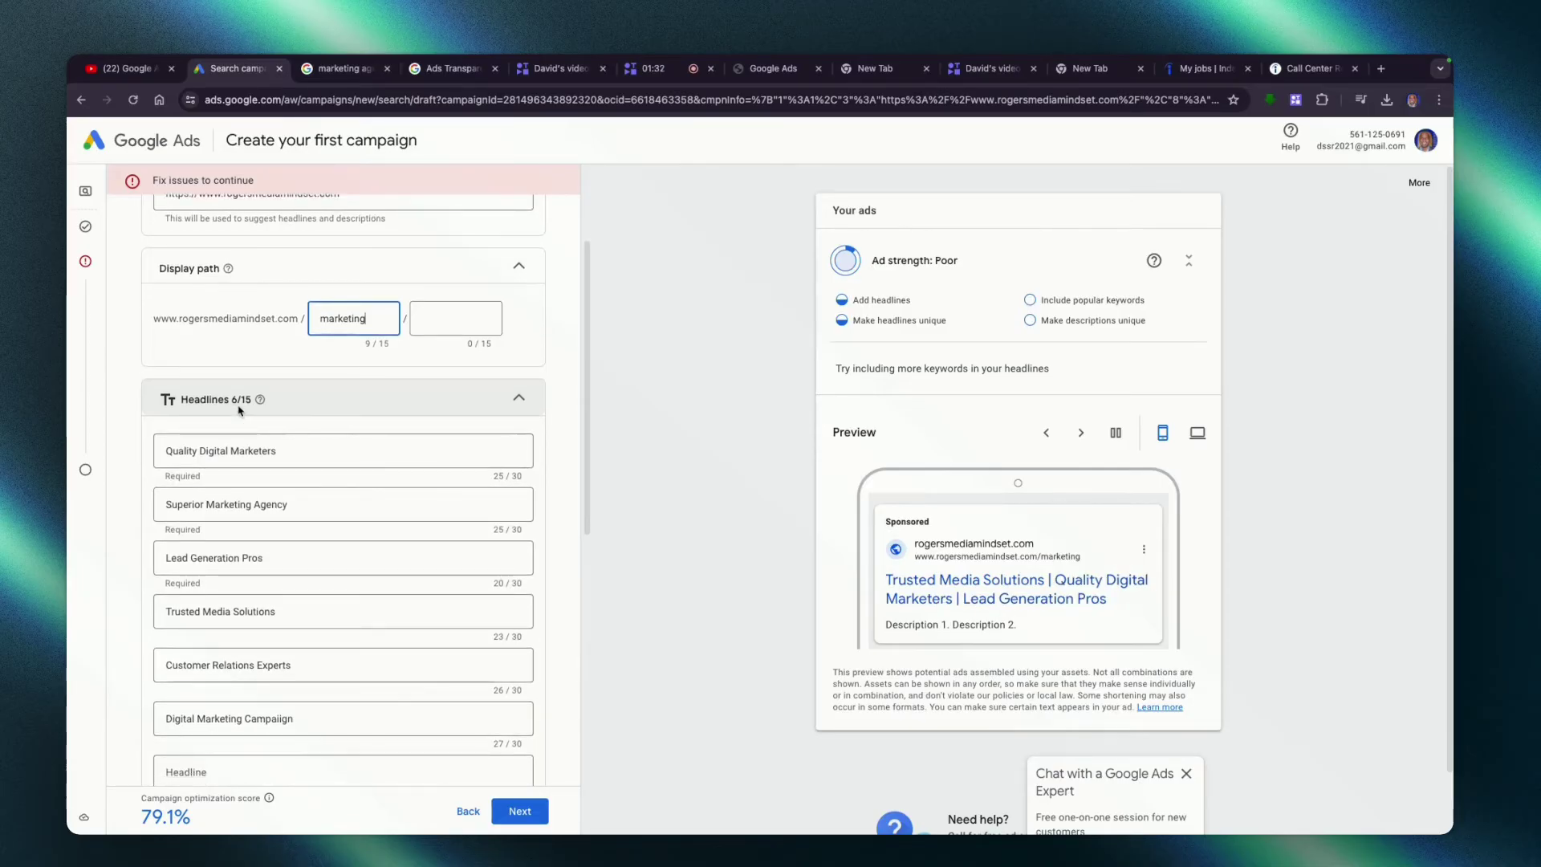
scroll(288, 417, down, 1)
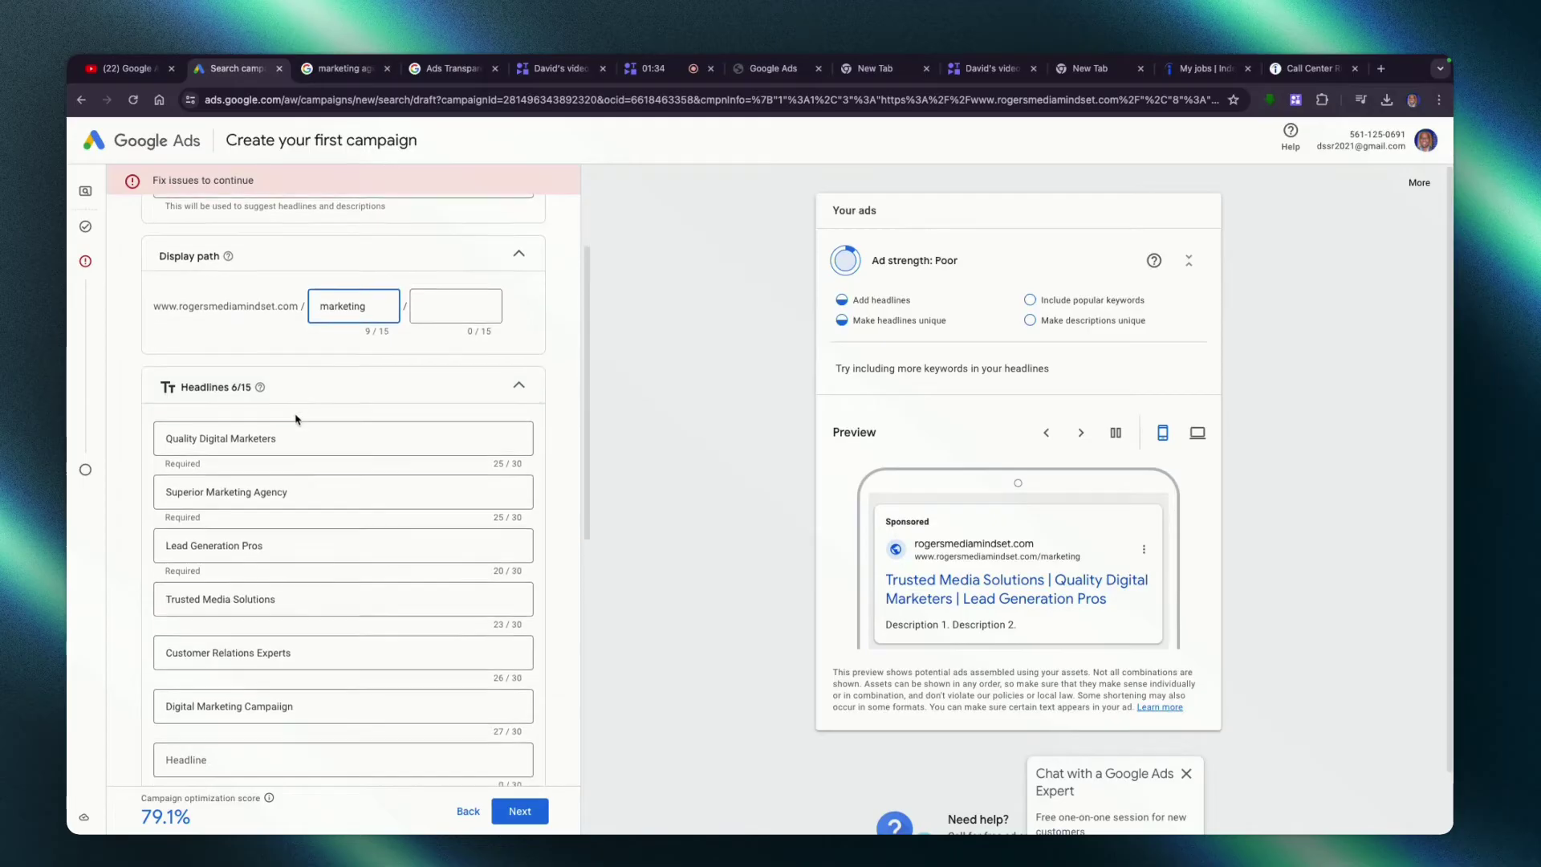
scroll(335, 427, down, 1)
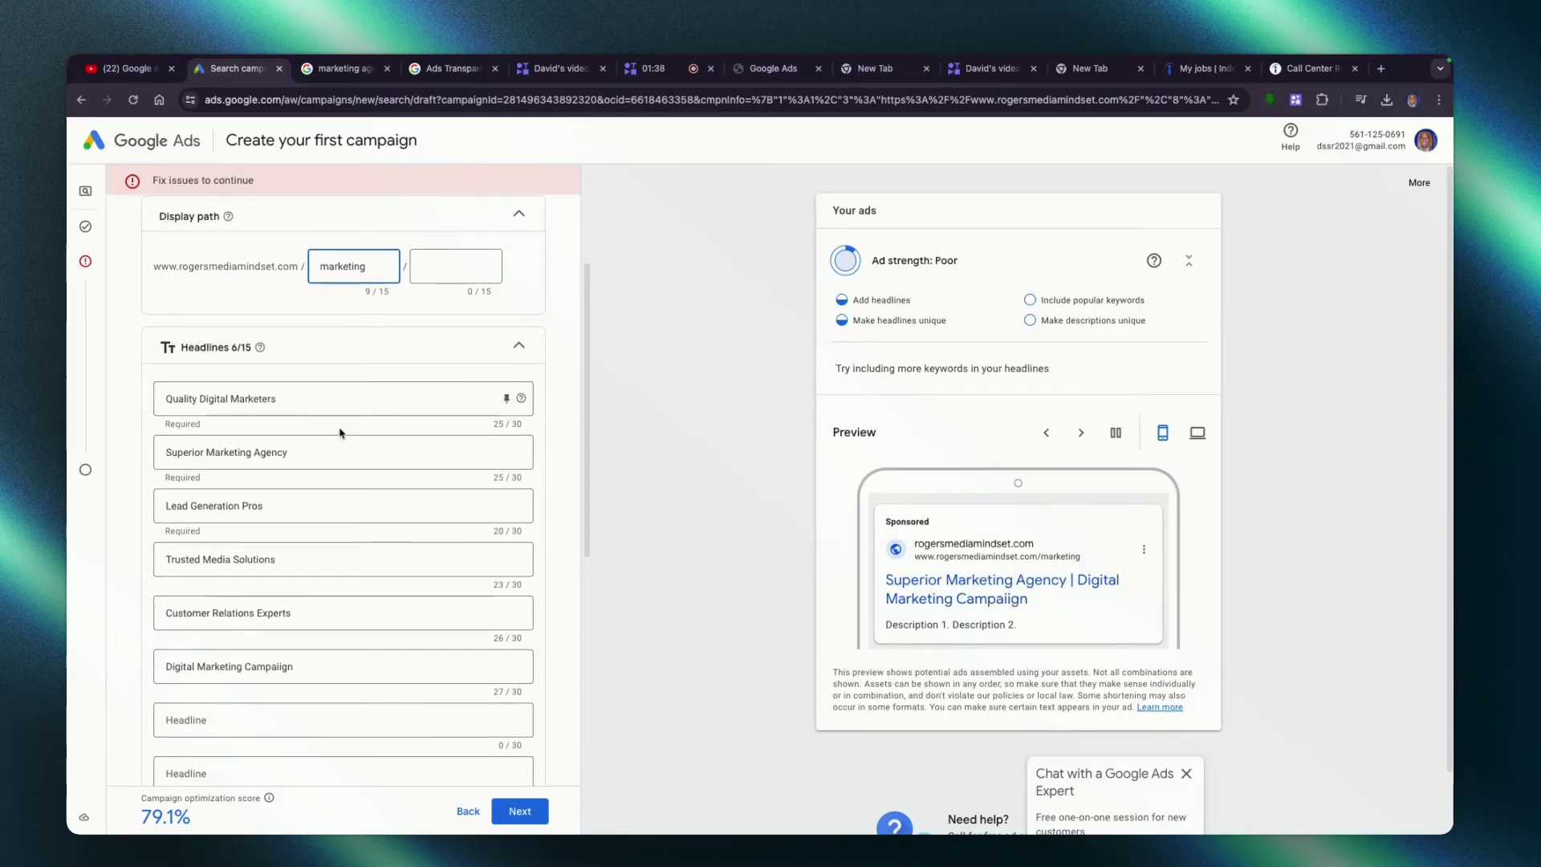
scroll(337, 426, down, 1)
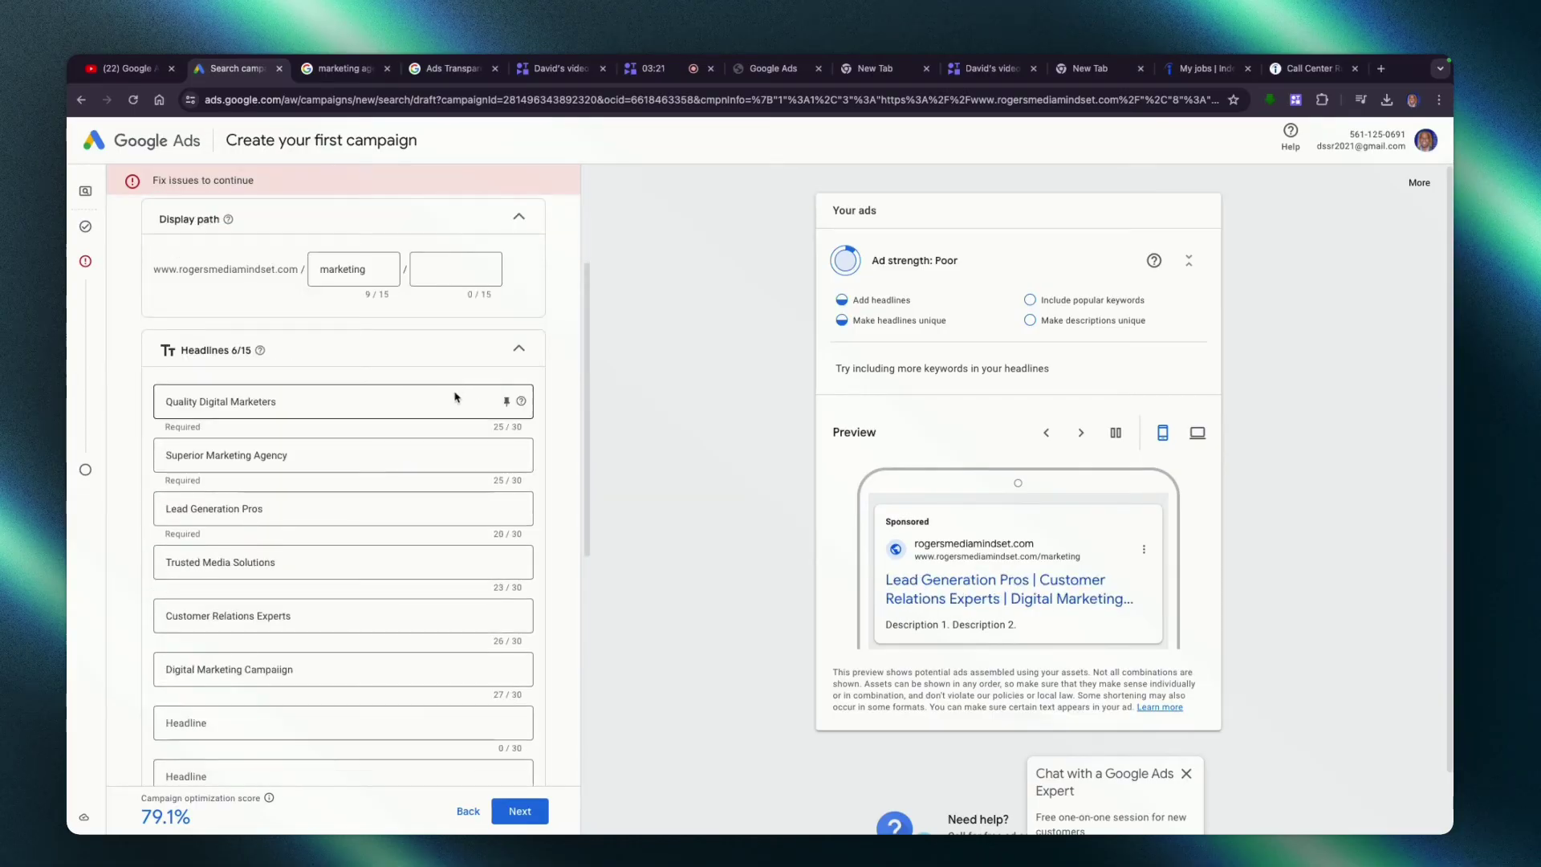
scroll(456, 395, down, 3)
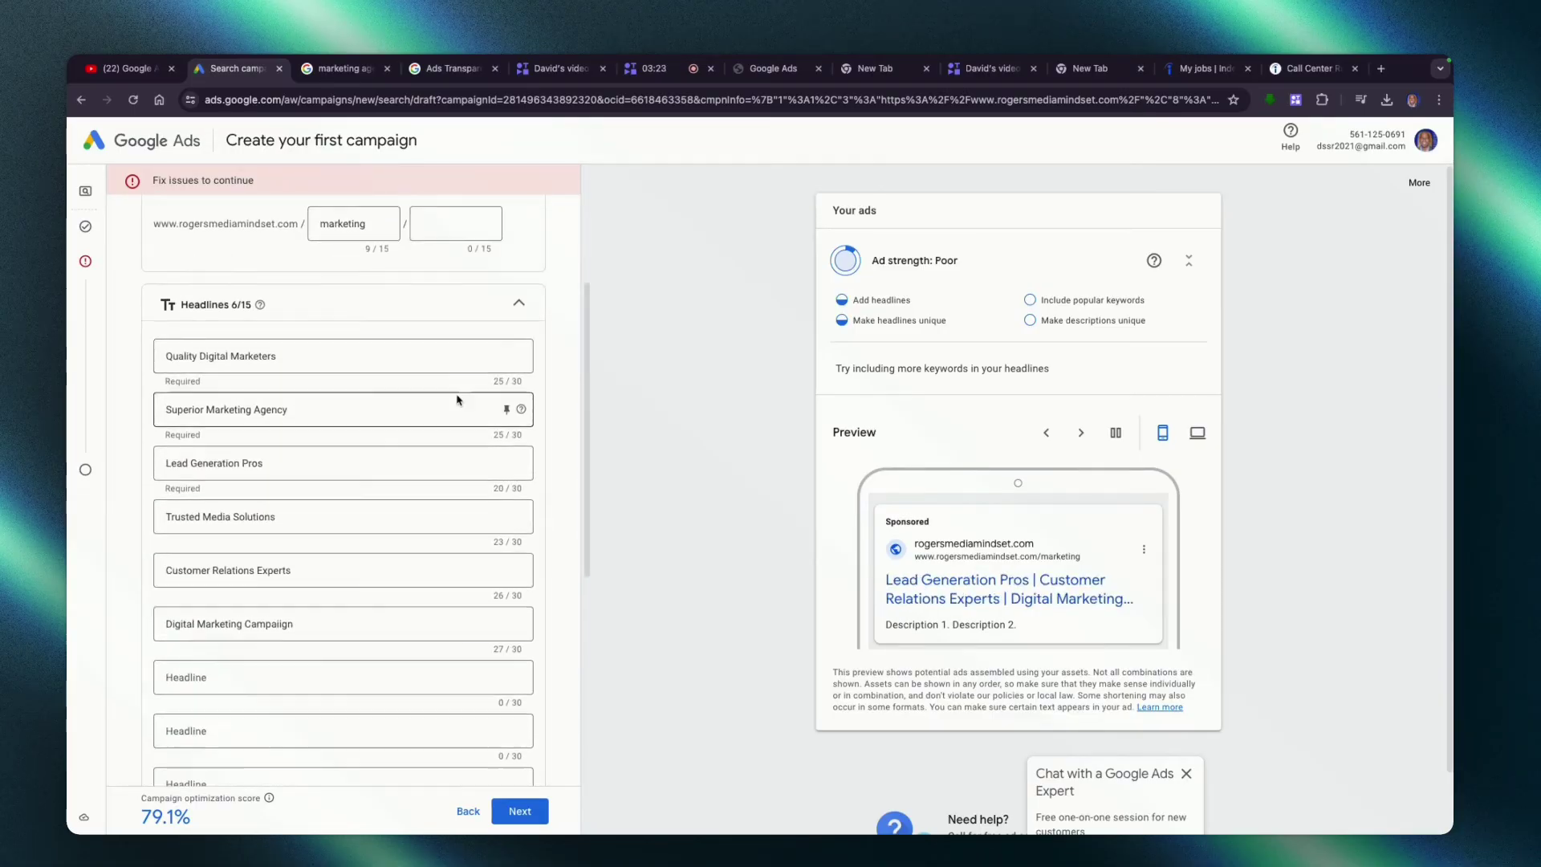
scroll(457, 395, up, 5)
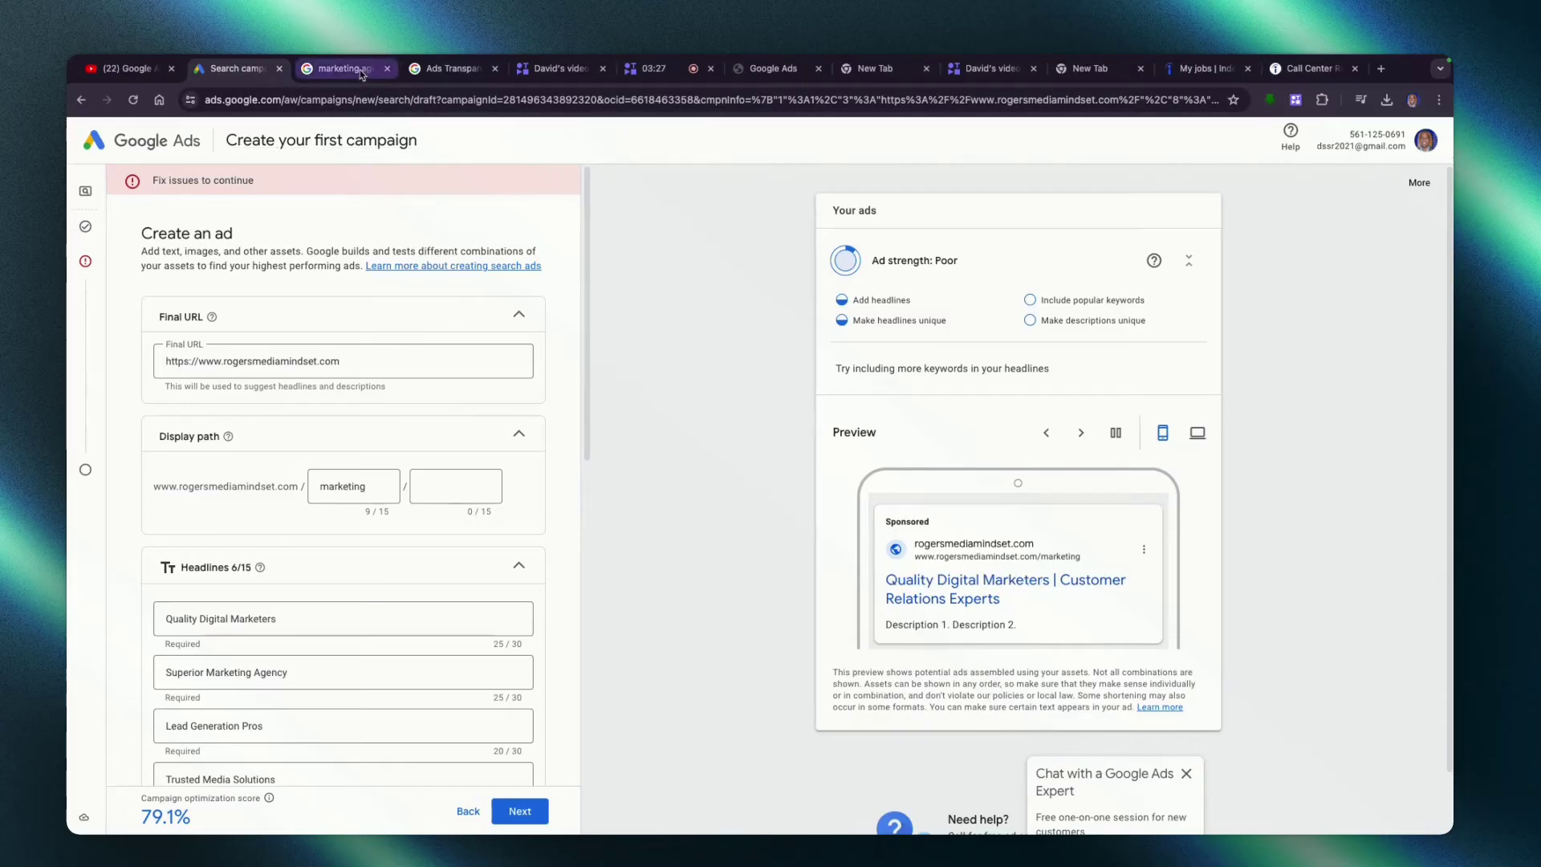
Switch to the Google results for marketing agencies and search for "marketing agency new york".
click(452, 68)
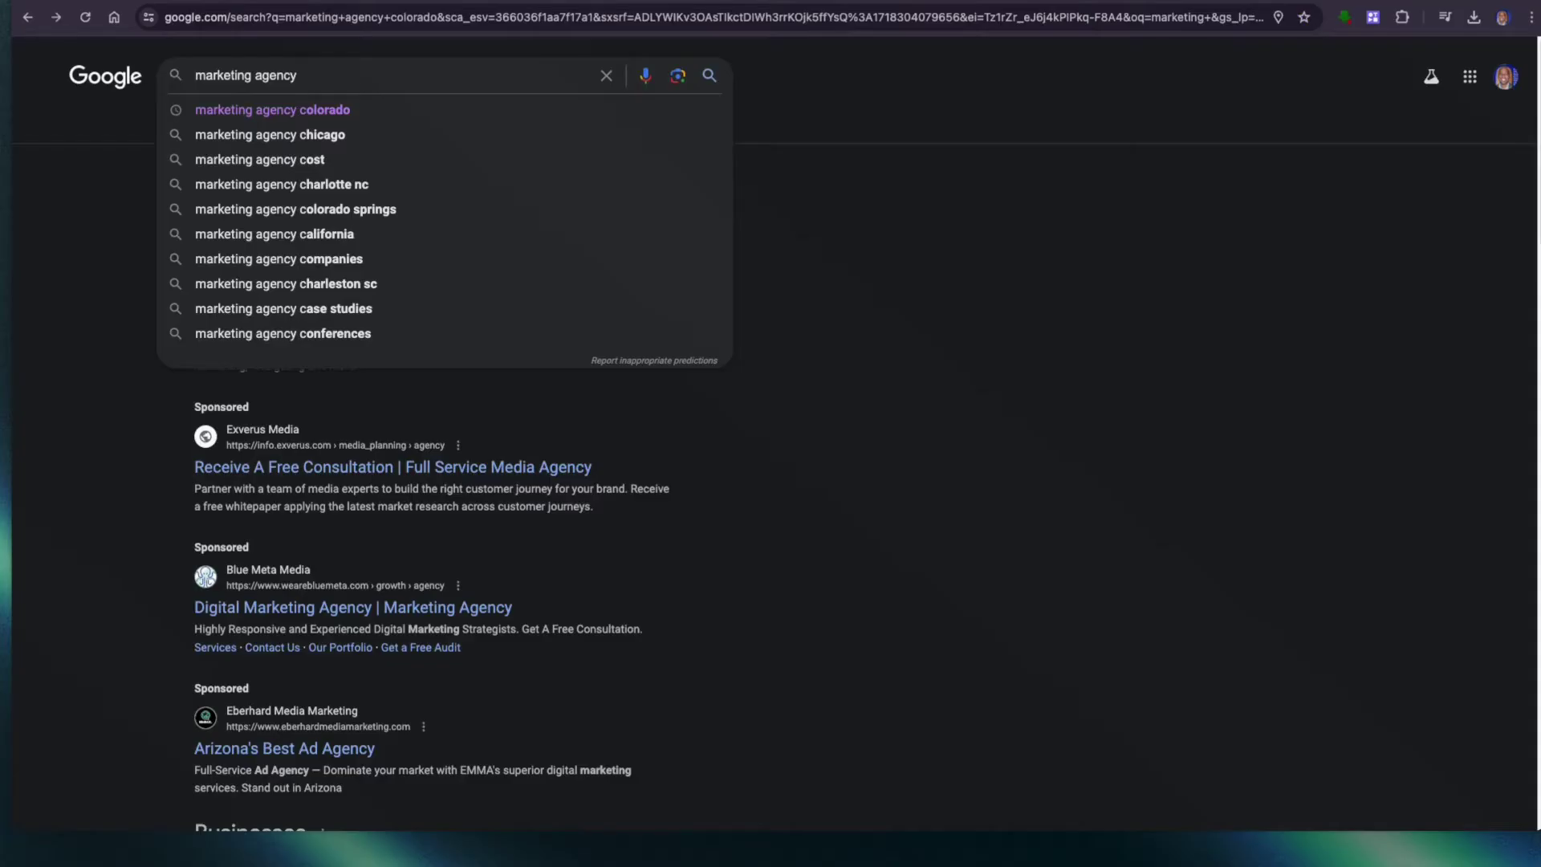
key(BackSpace)
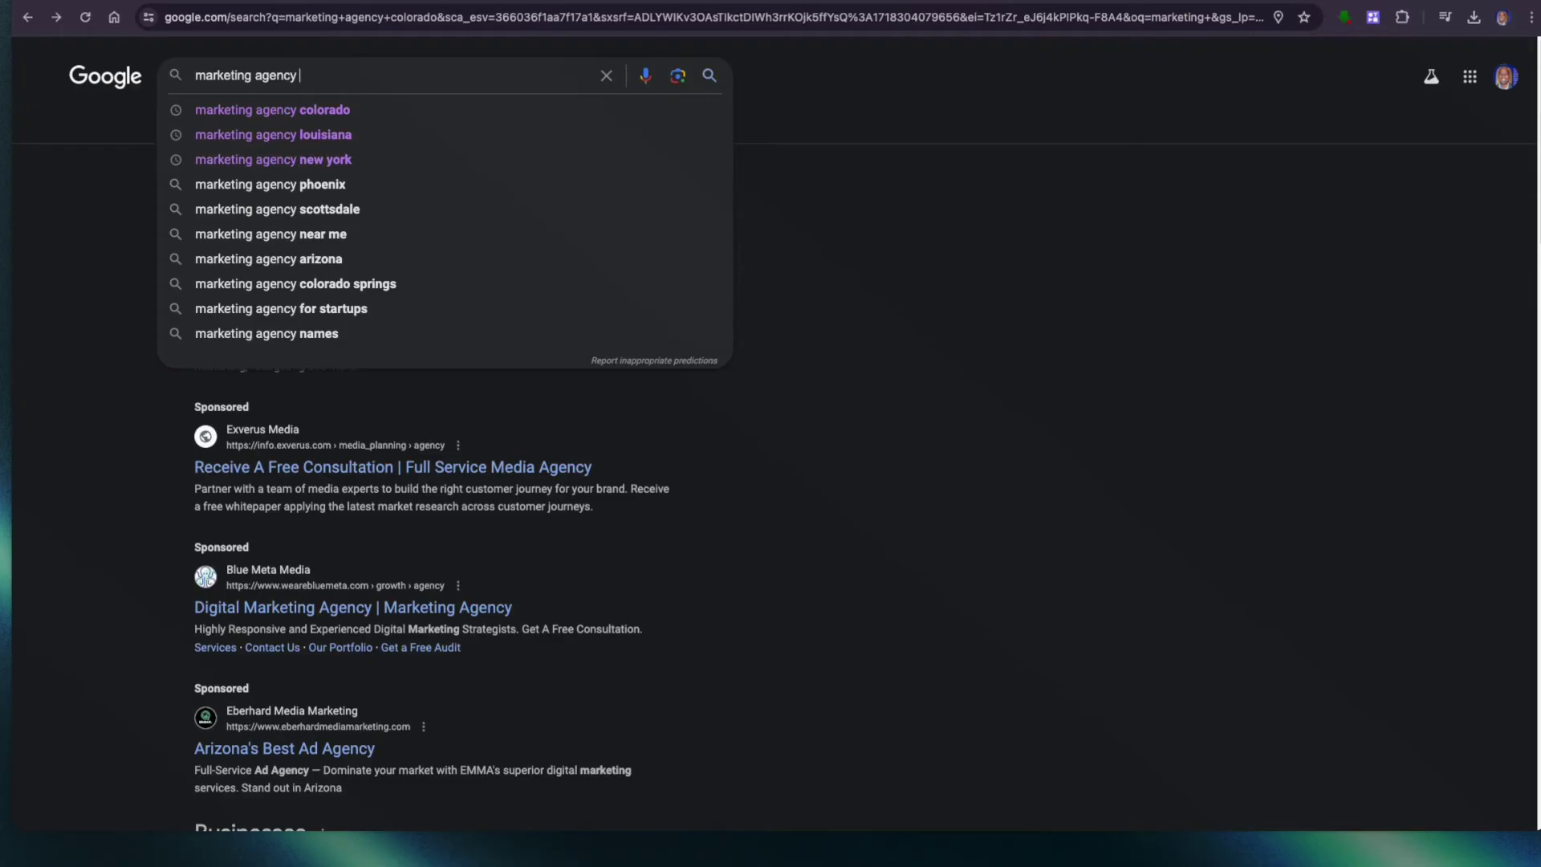
text(new)
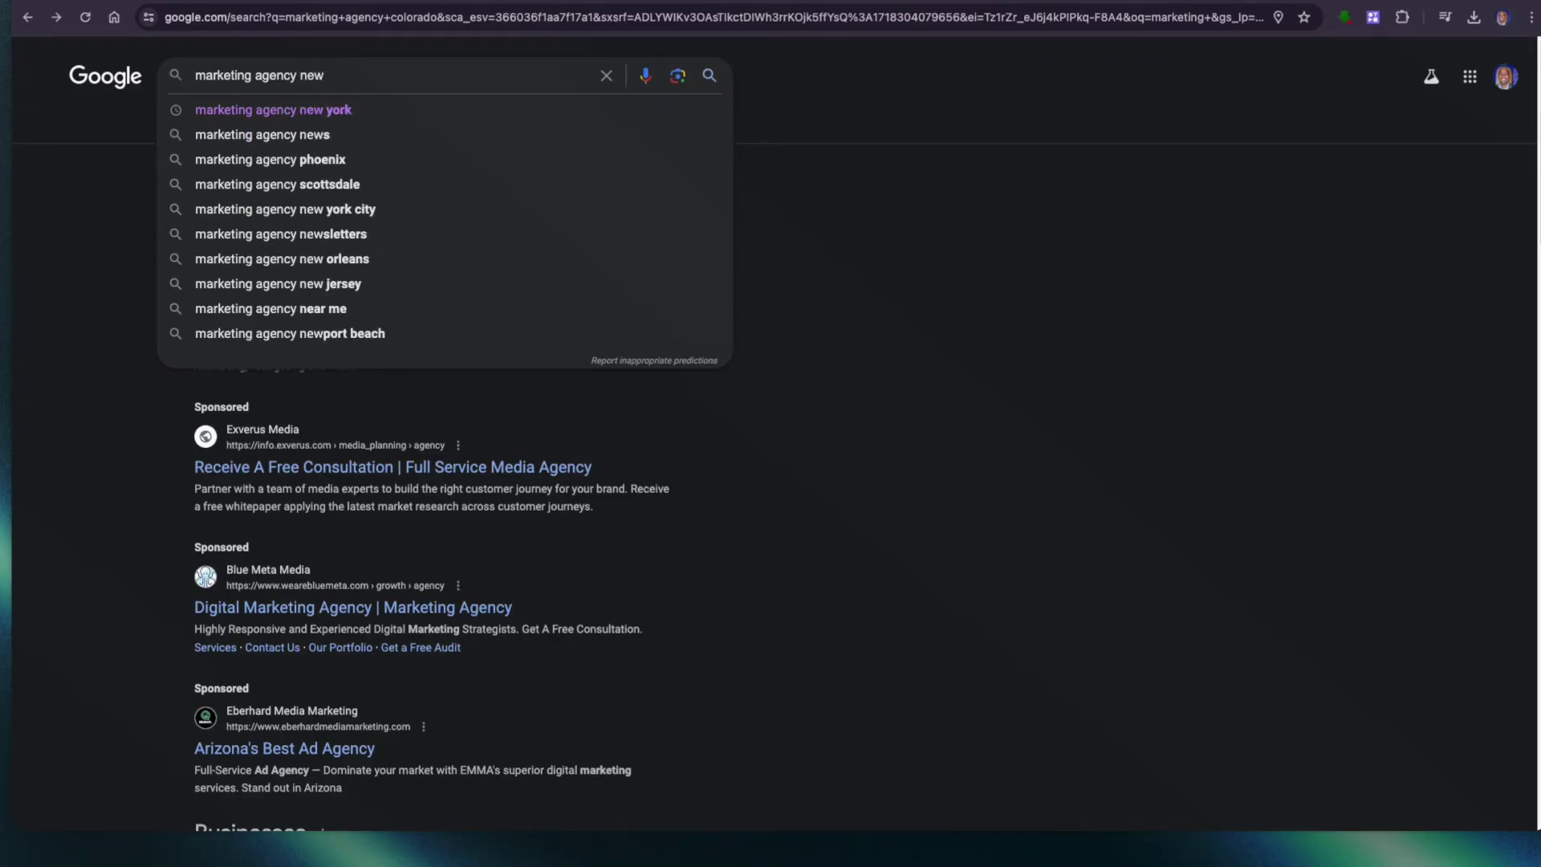
text( york)
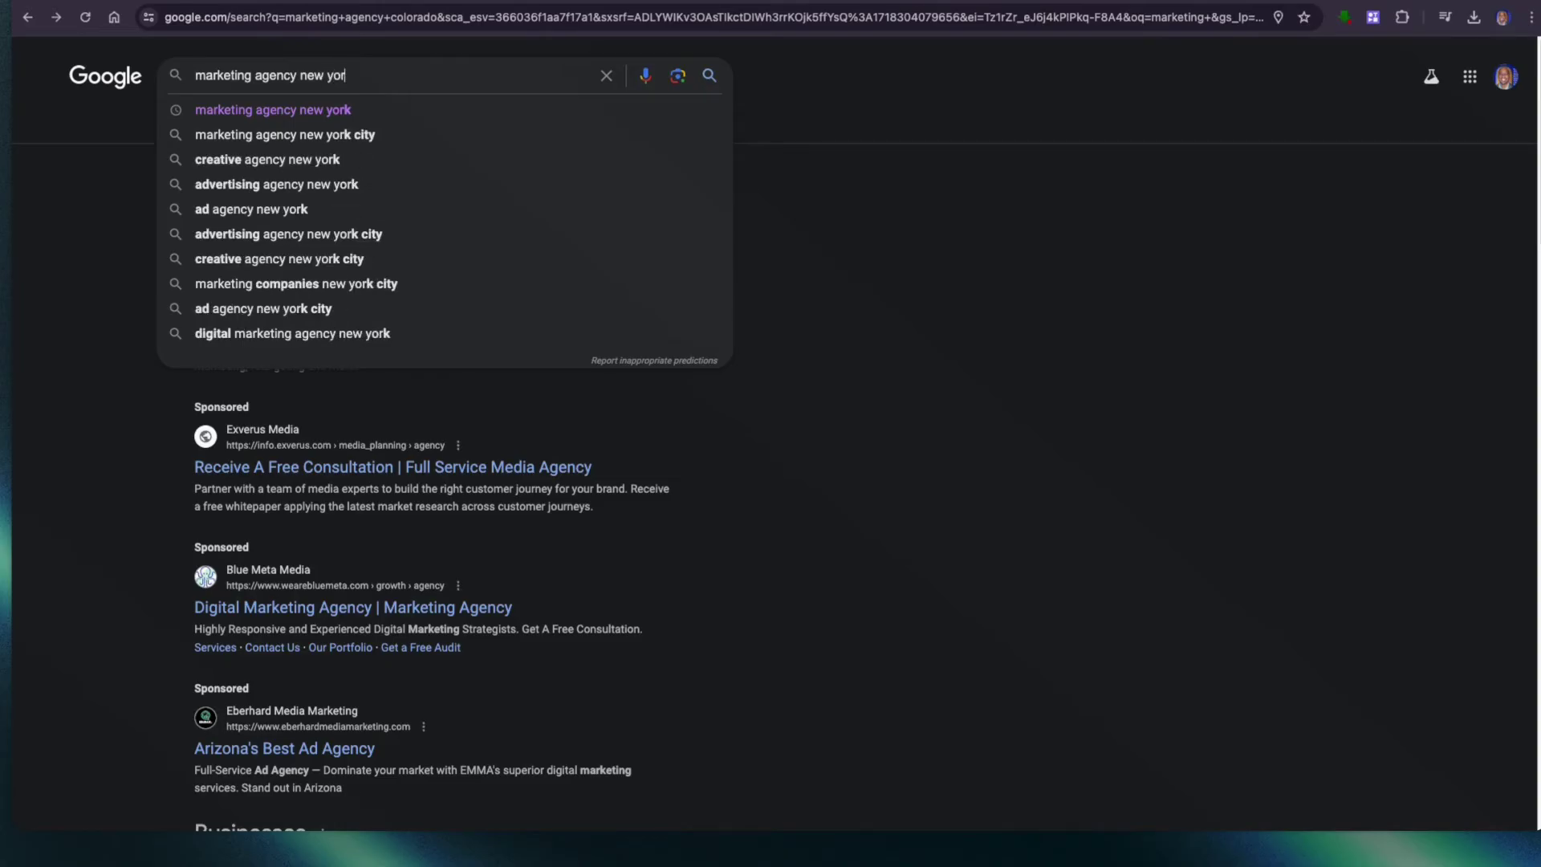
click(406, 113)
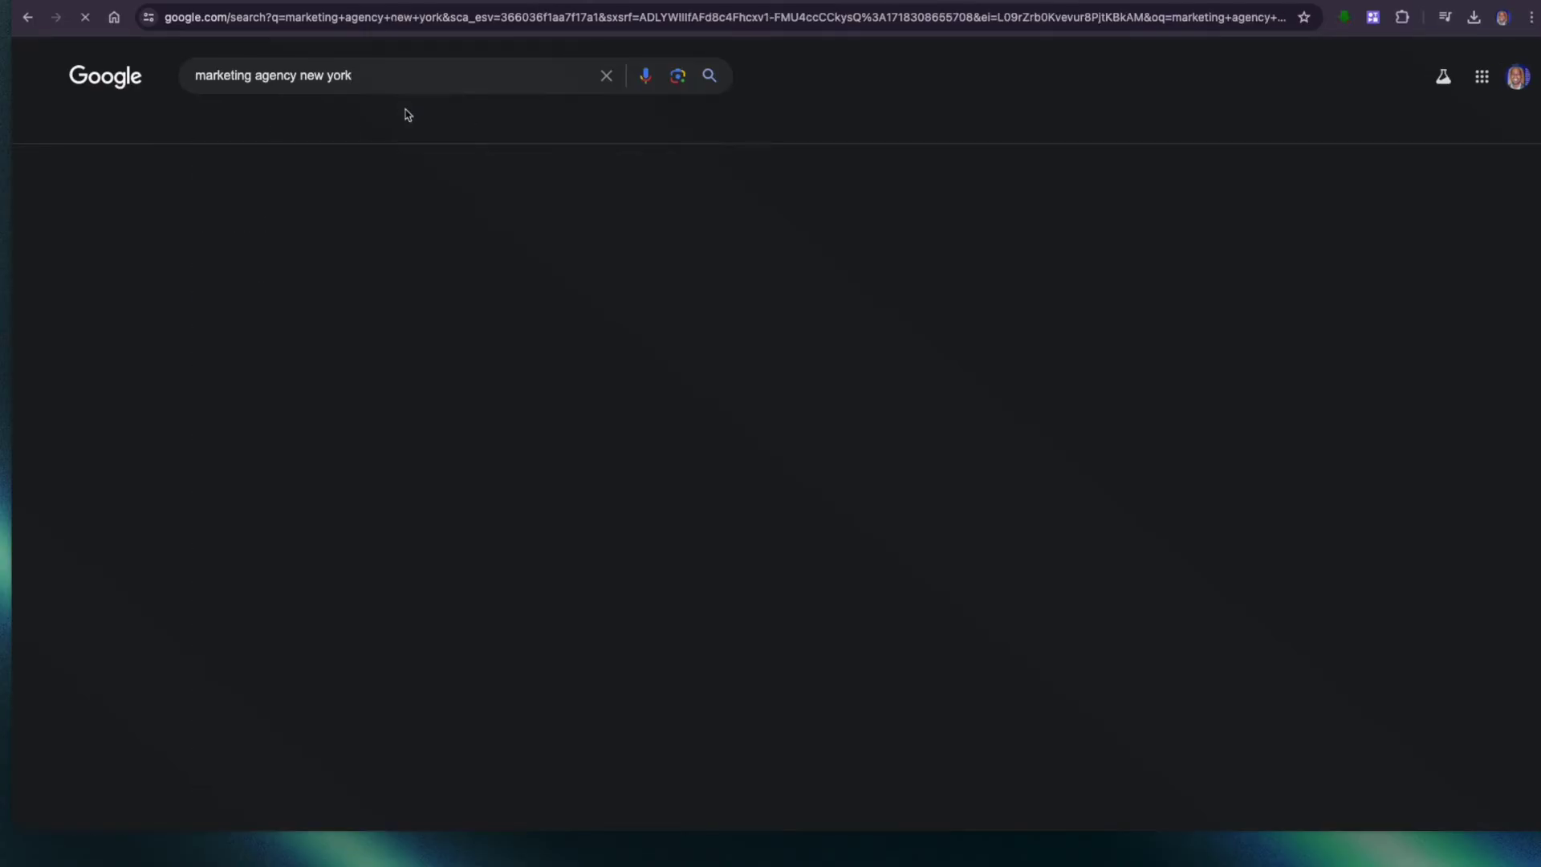
Examine the headlines and descriptions of the sponsored results for New York marketing agencies.
scroll(762, 393, down, 2)
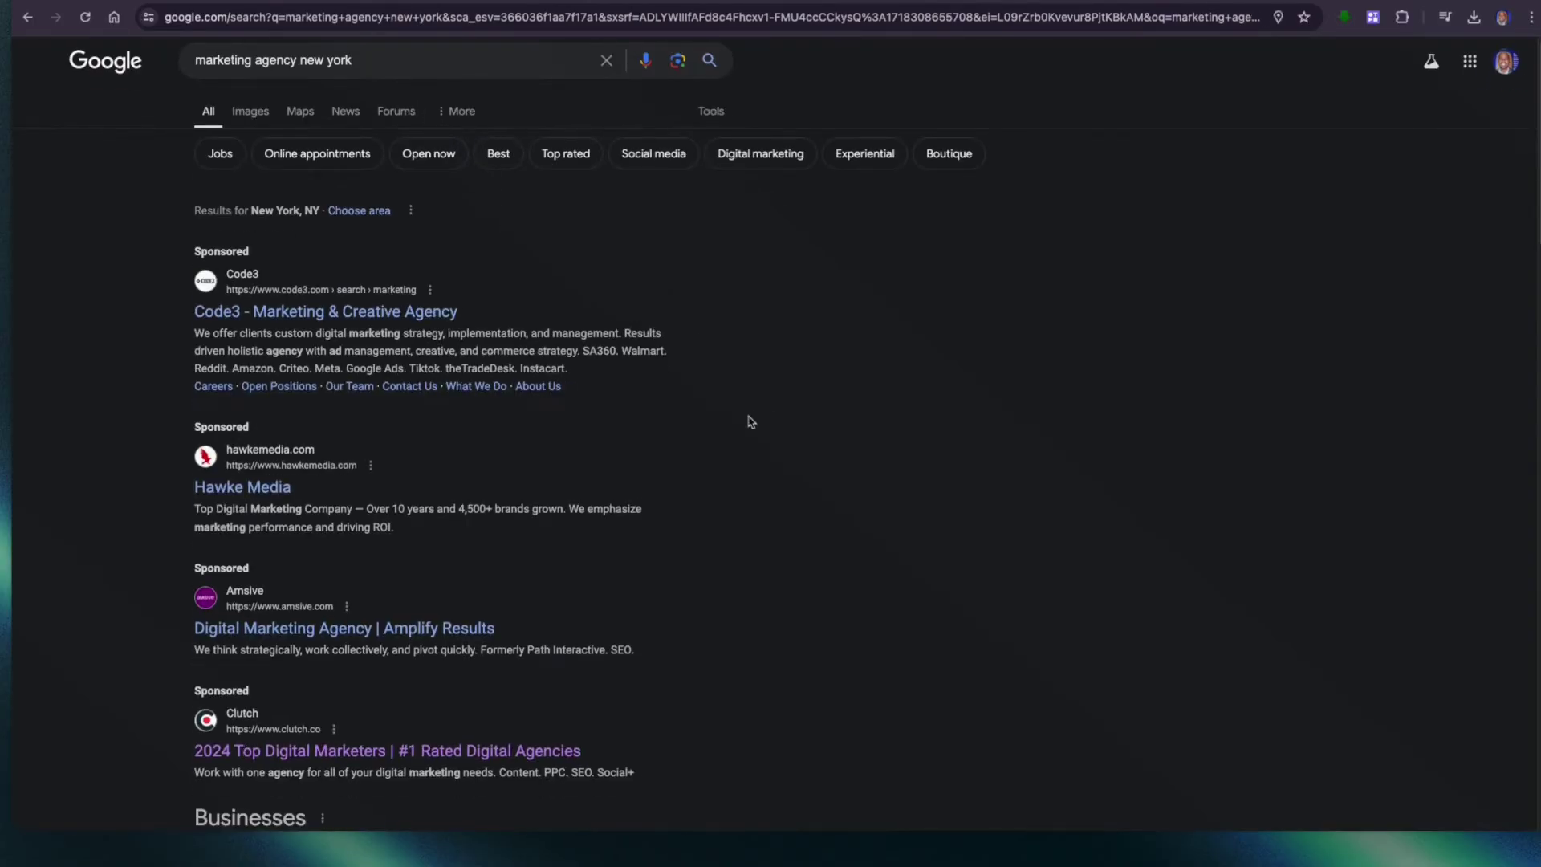
scroll(750, 421, down, 2)
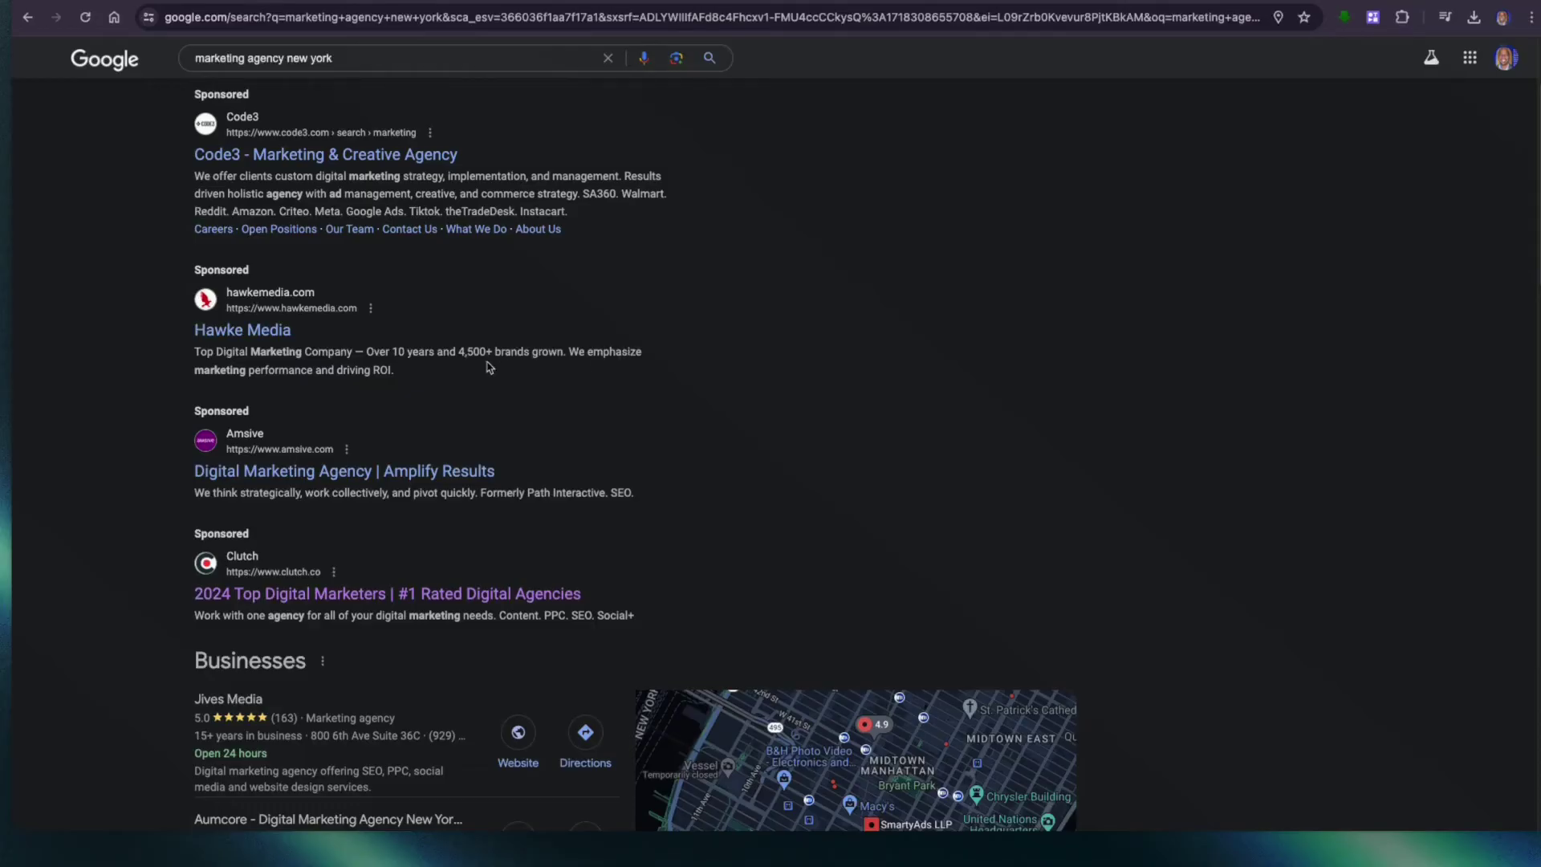
scroll(354, 404, up, 3)
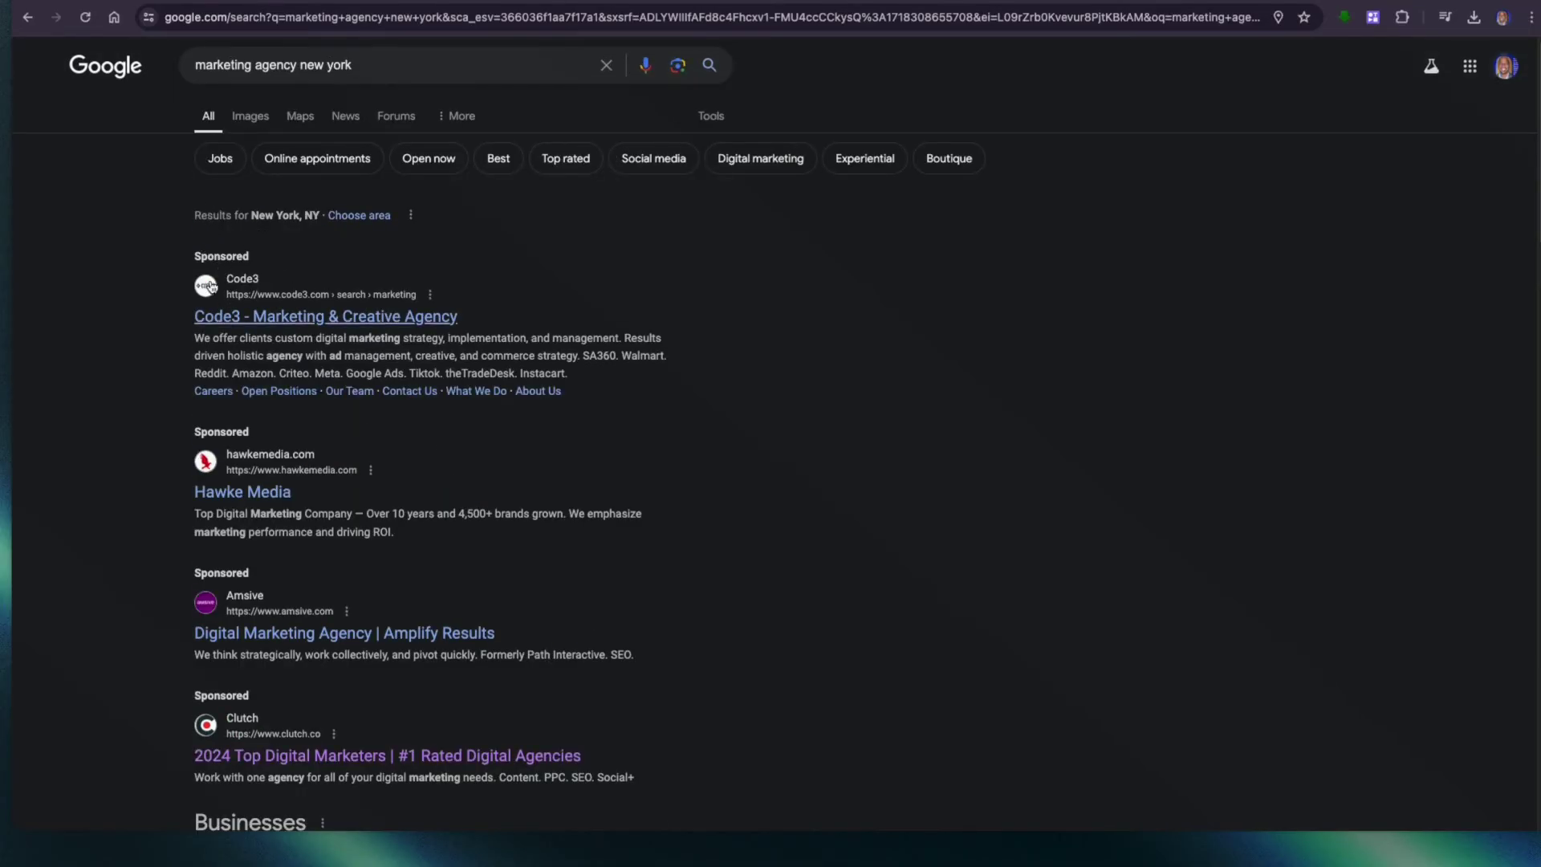
scroll(509, 492, down, 1)
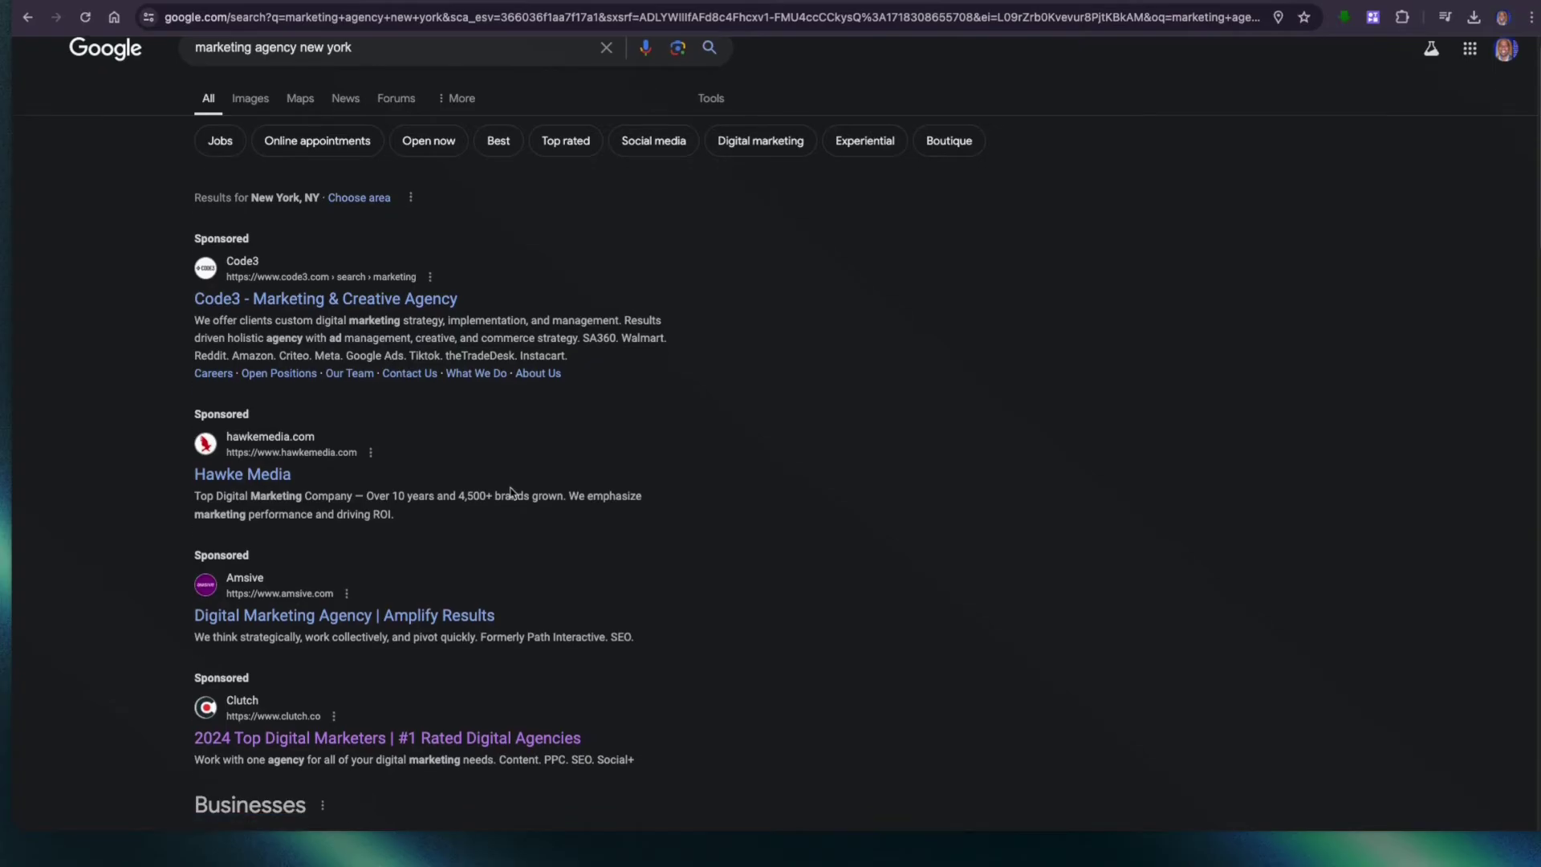
scroll(526, 465, down, 2)
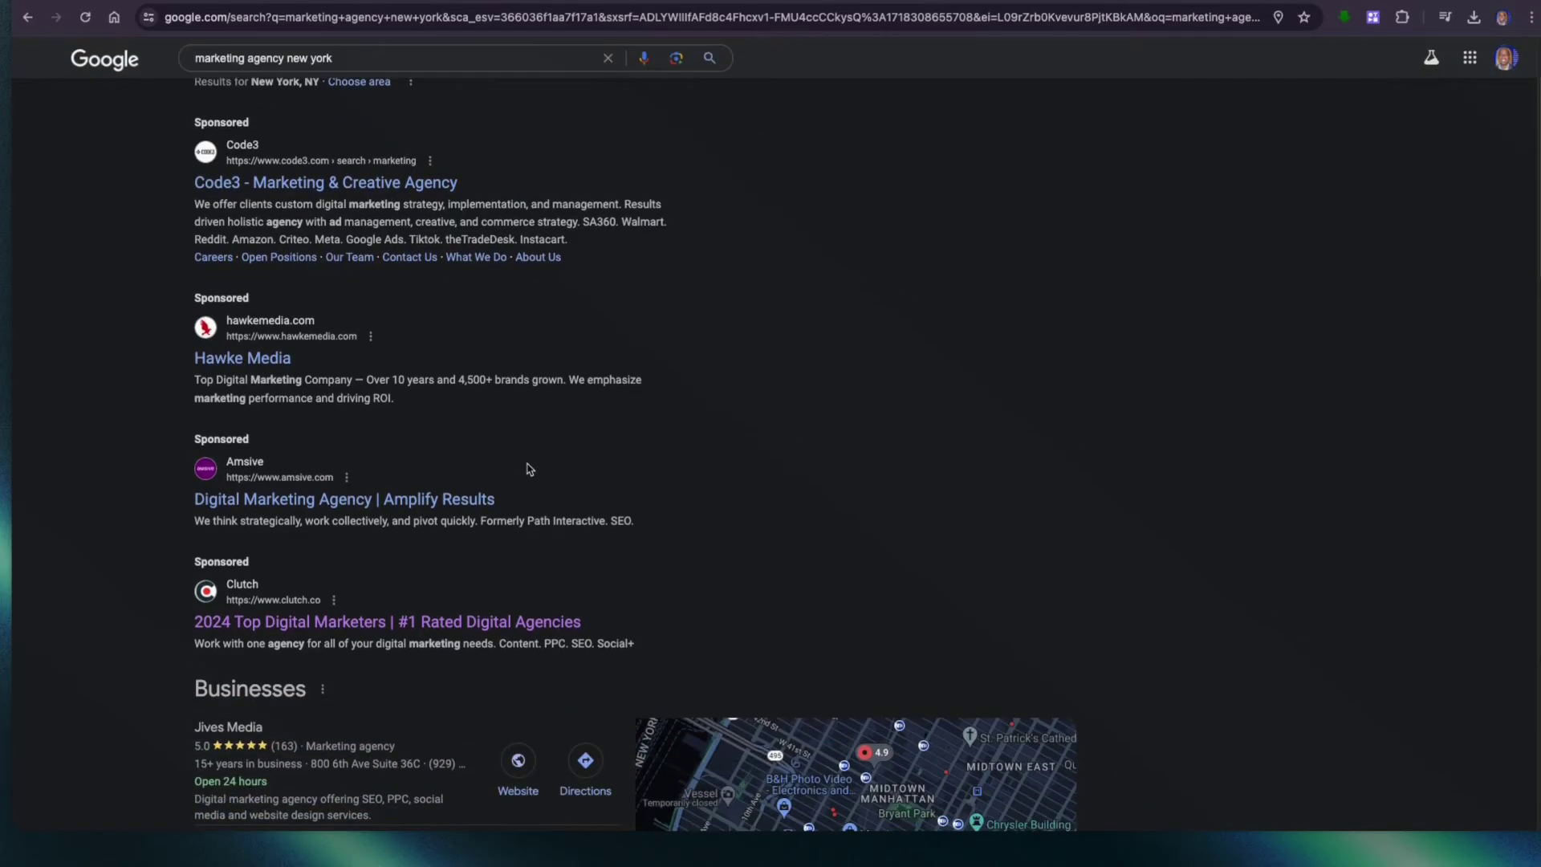
scroll(529, 469, up, 2)
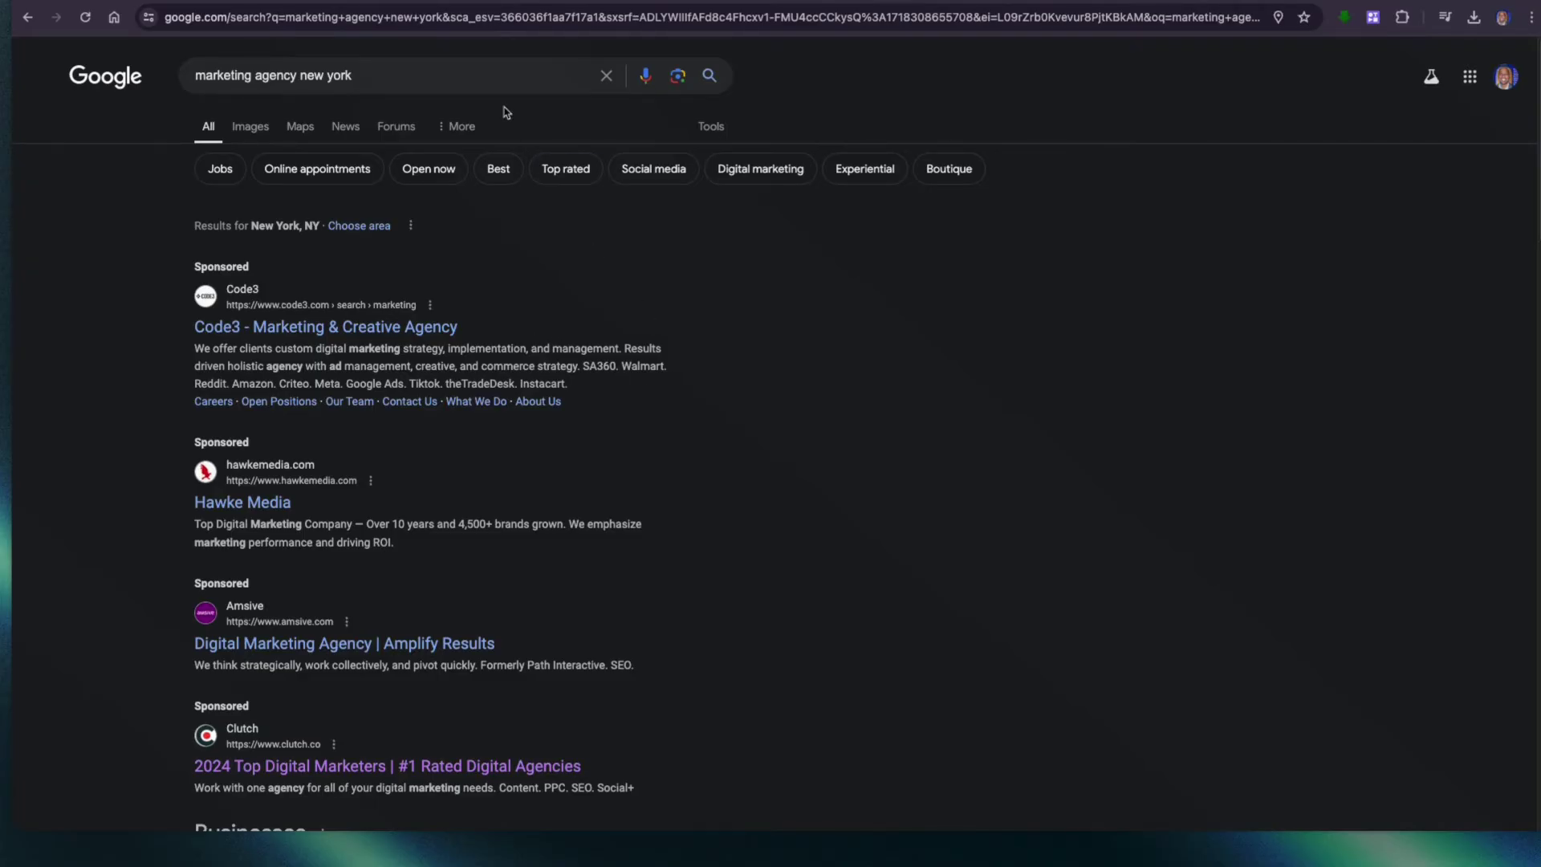
Switch to the Ads Transparency Center's advertiser search, and copy the name Hawke Media from the sponsored Google results.
click(446, 5)
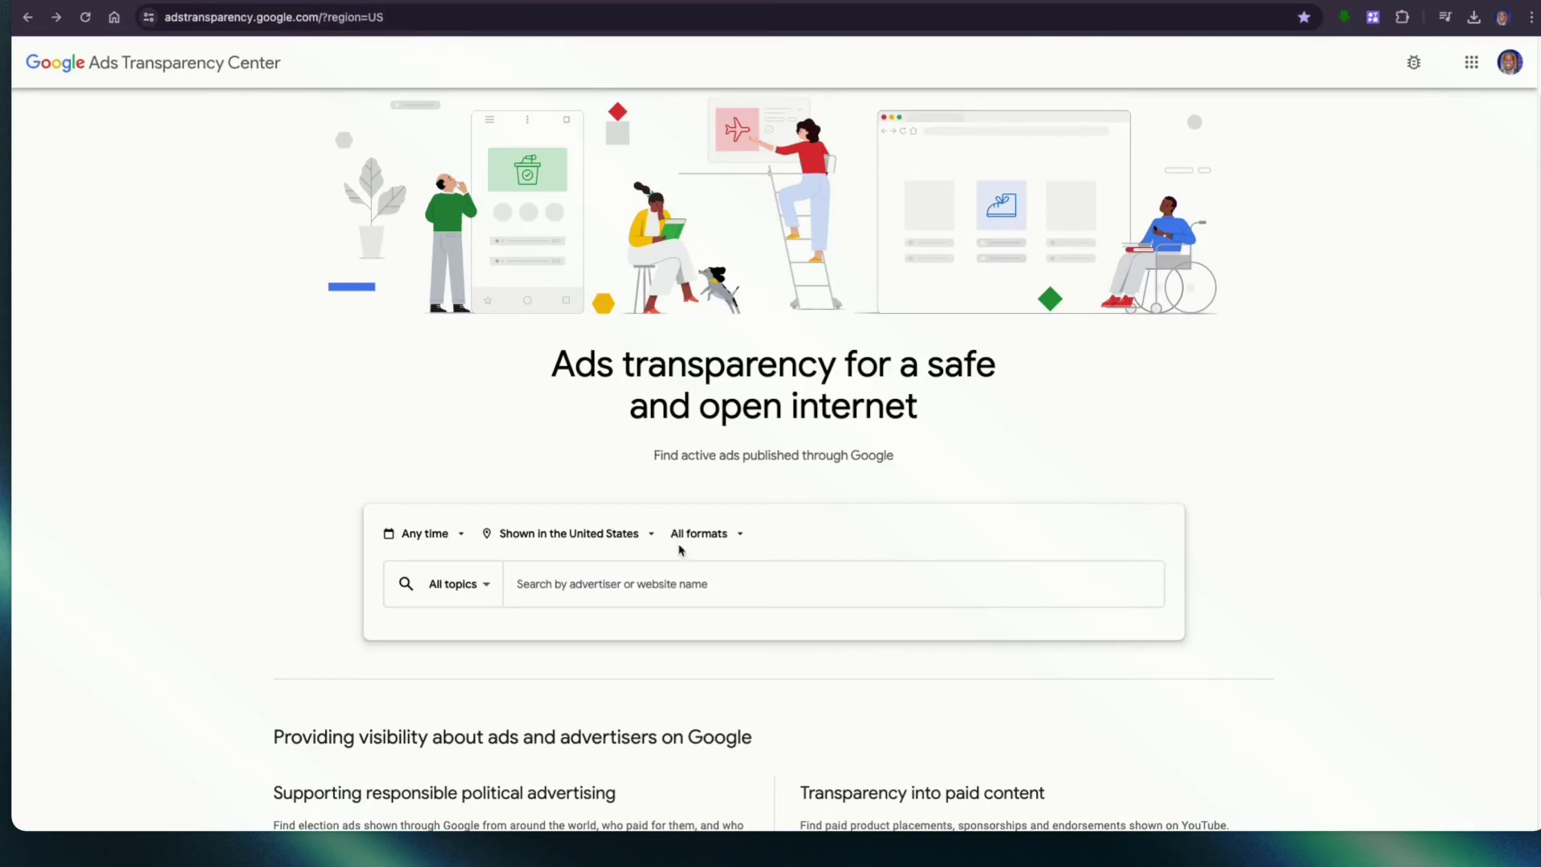
scroll(720, 578, down, 1)
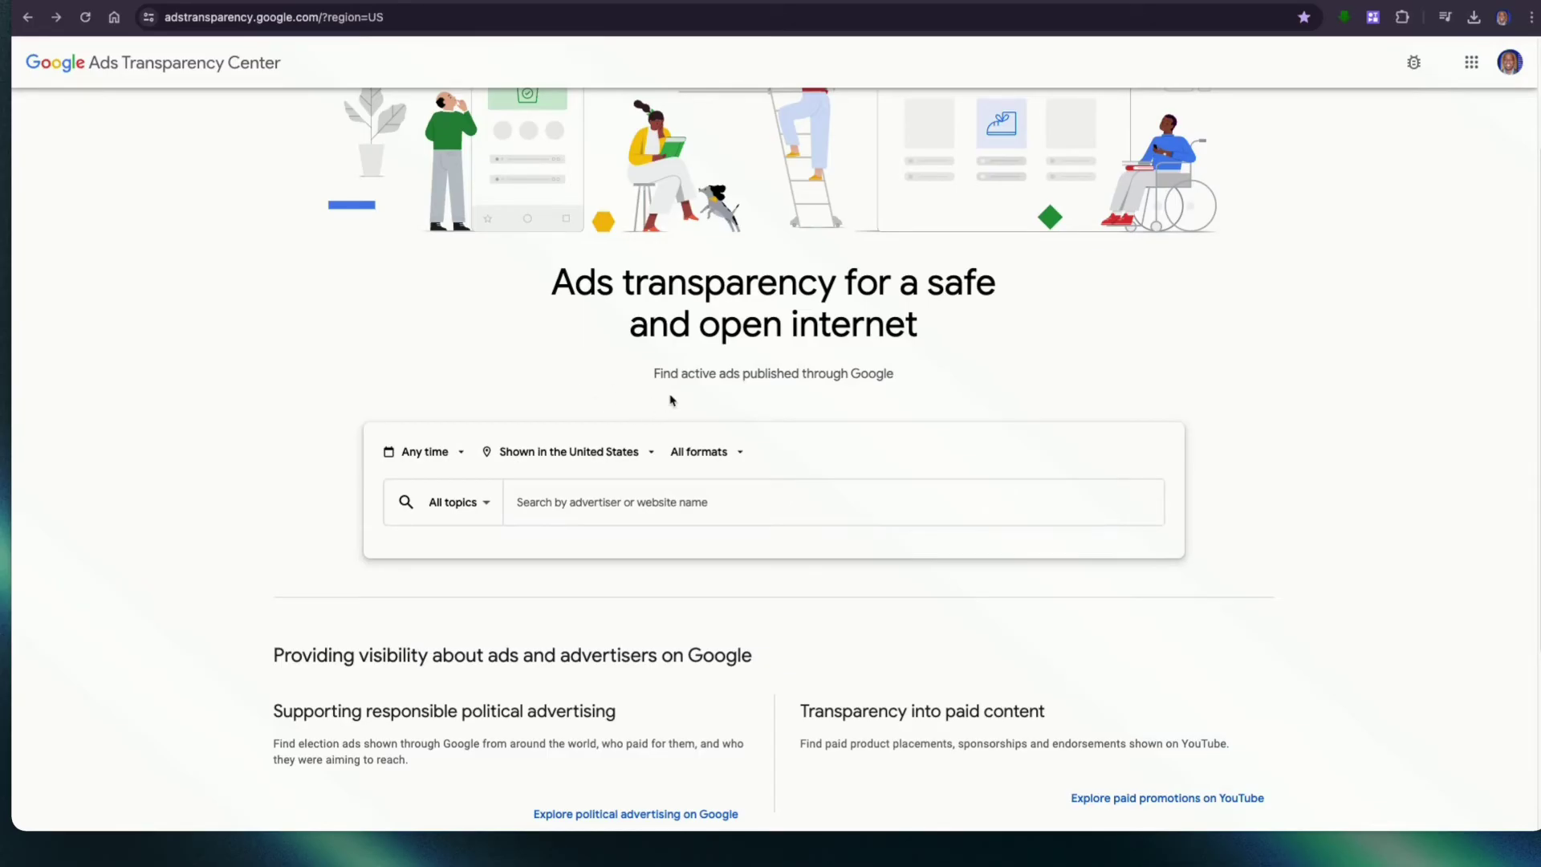
click(656, 504)
mouse_move(228, 2)
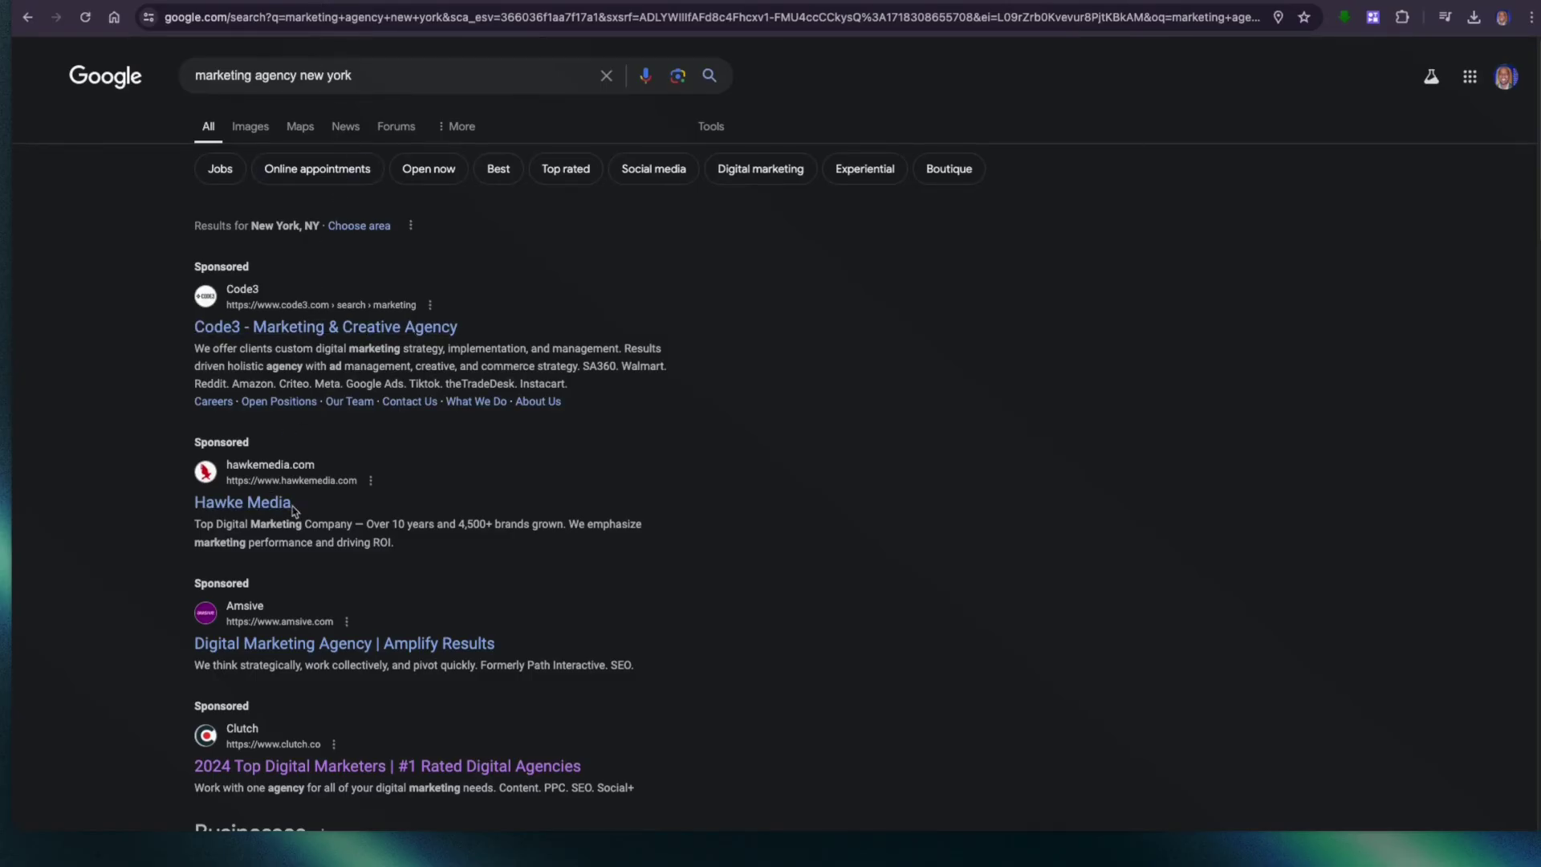
drag(299, 507, 195, 507)
key(super+c)
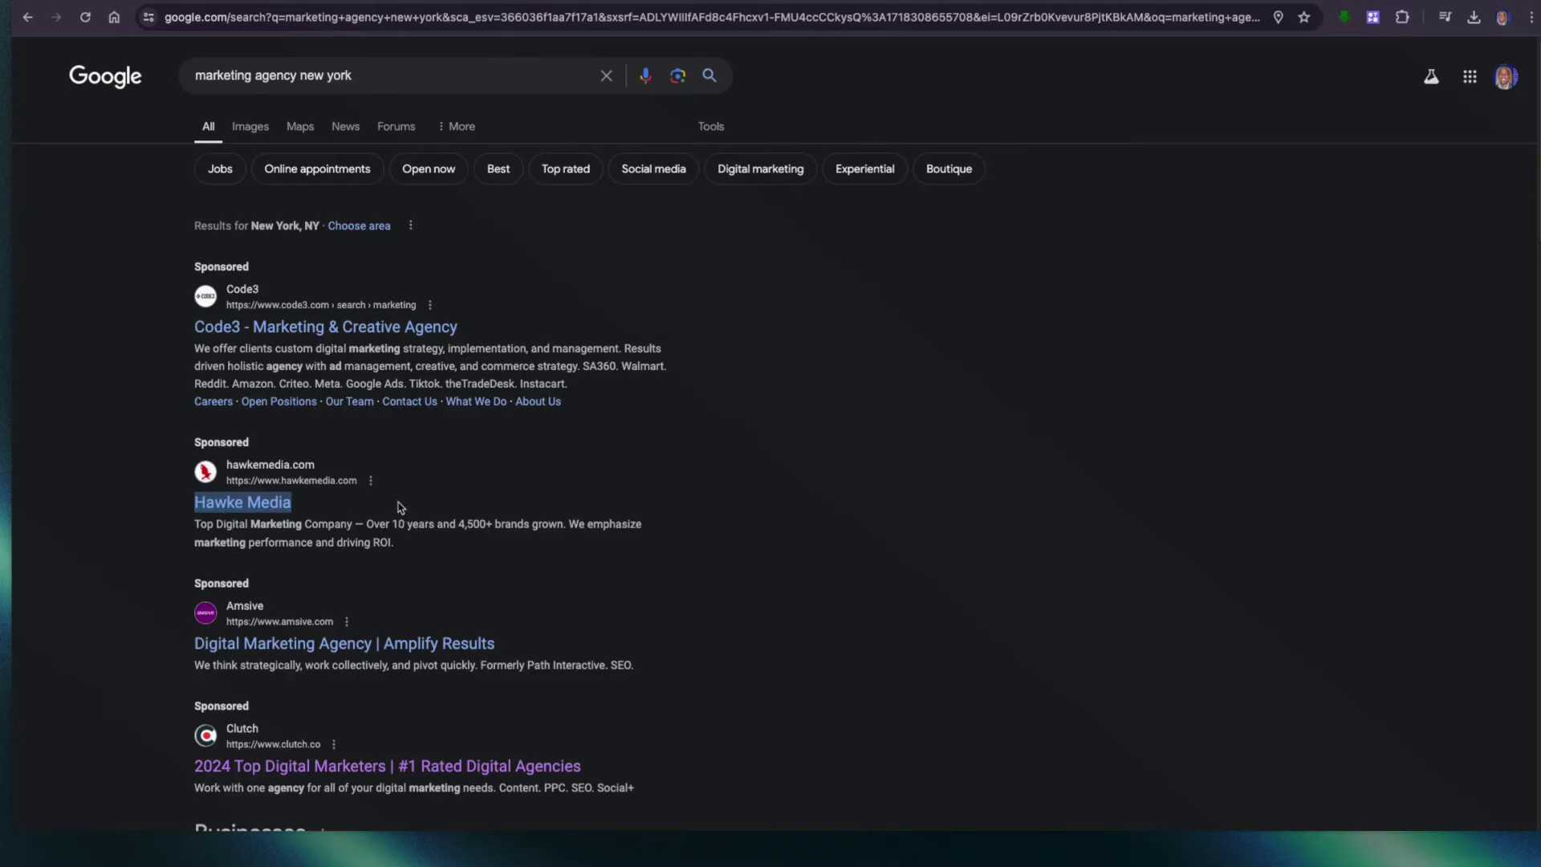
Look up "Hawke Media" in the Ads Transparency Center and open the verified United States advertiser of that exact name.
click(456, 4)
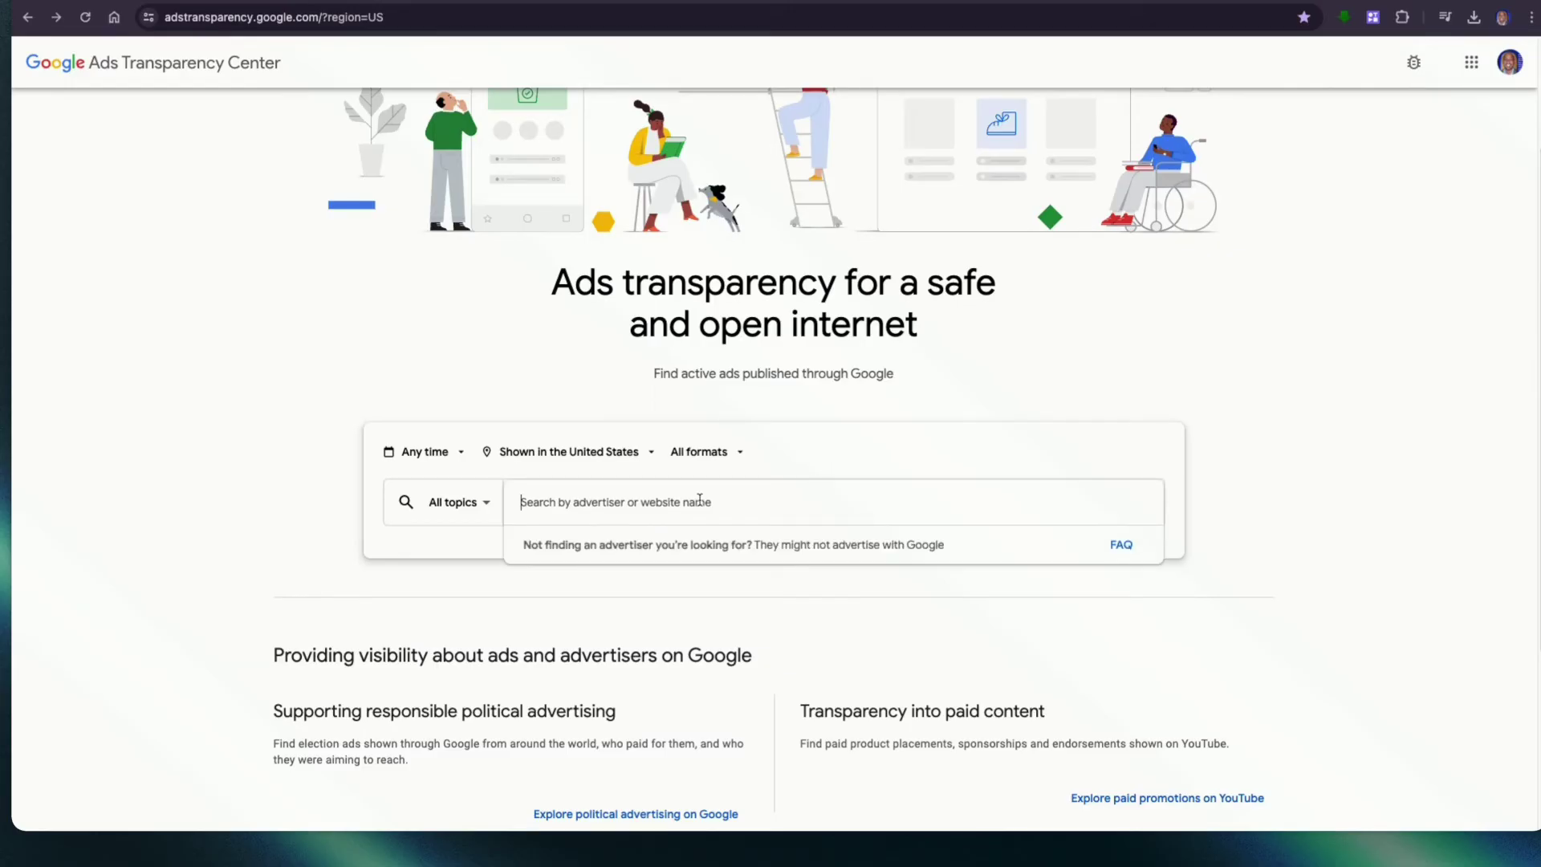
key(super+v)
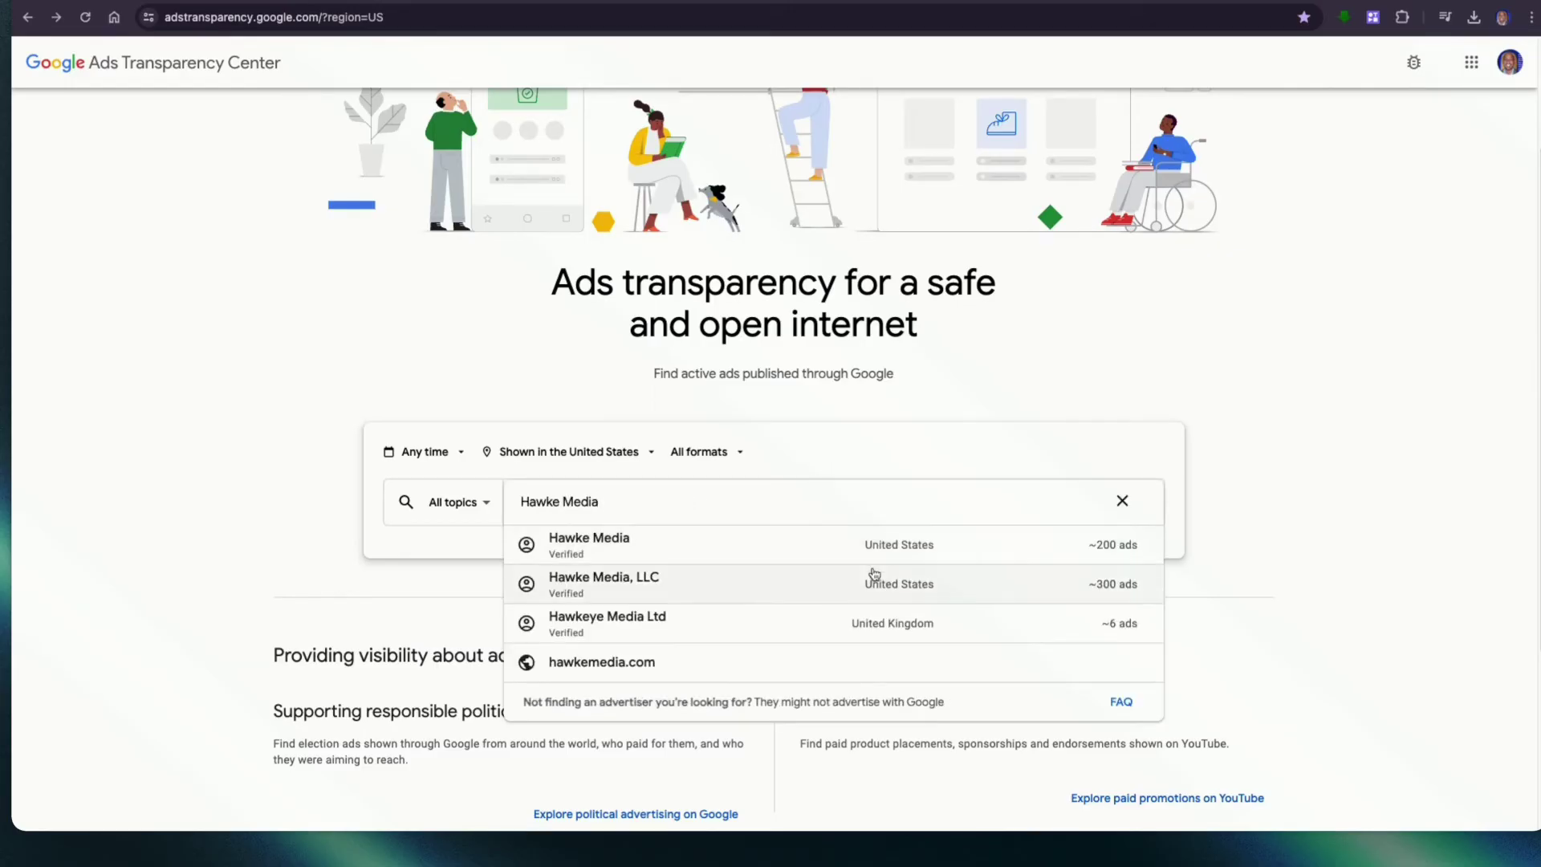
click(964, 556)
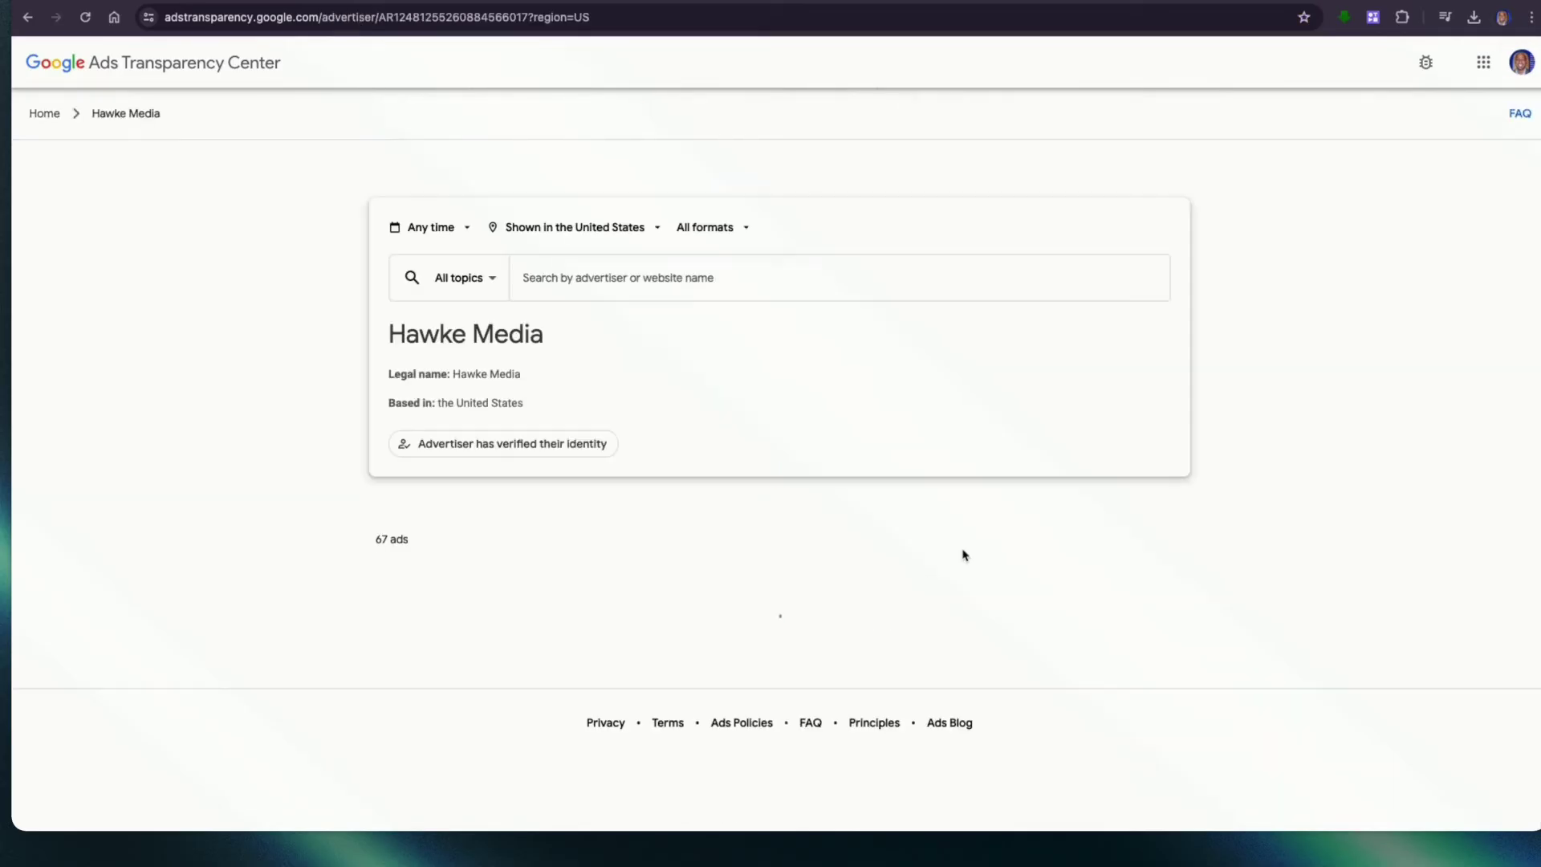
Browse Hawke Media's published ads, studying their headlines, descriptions and sitelinks.
scroll(855, 593, down, 4)
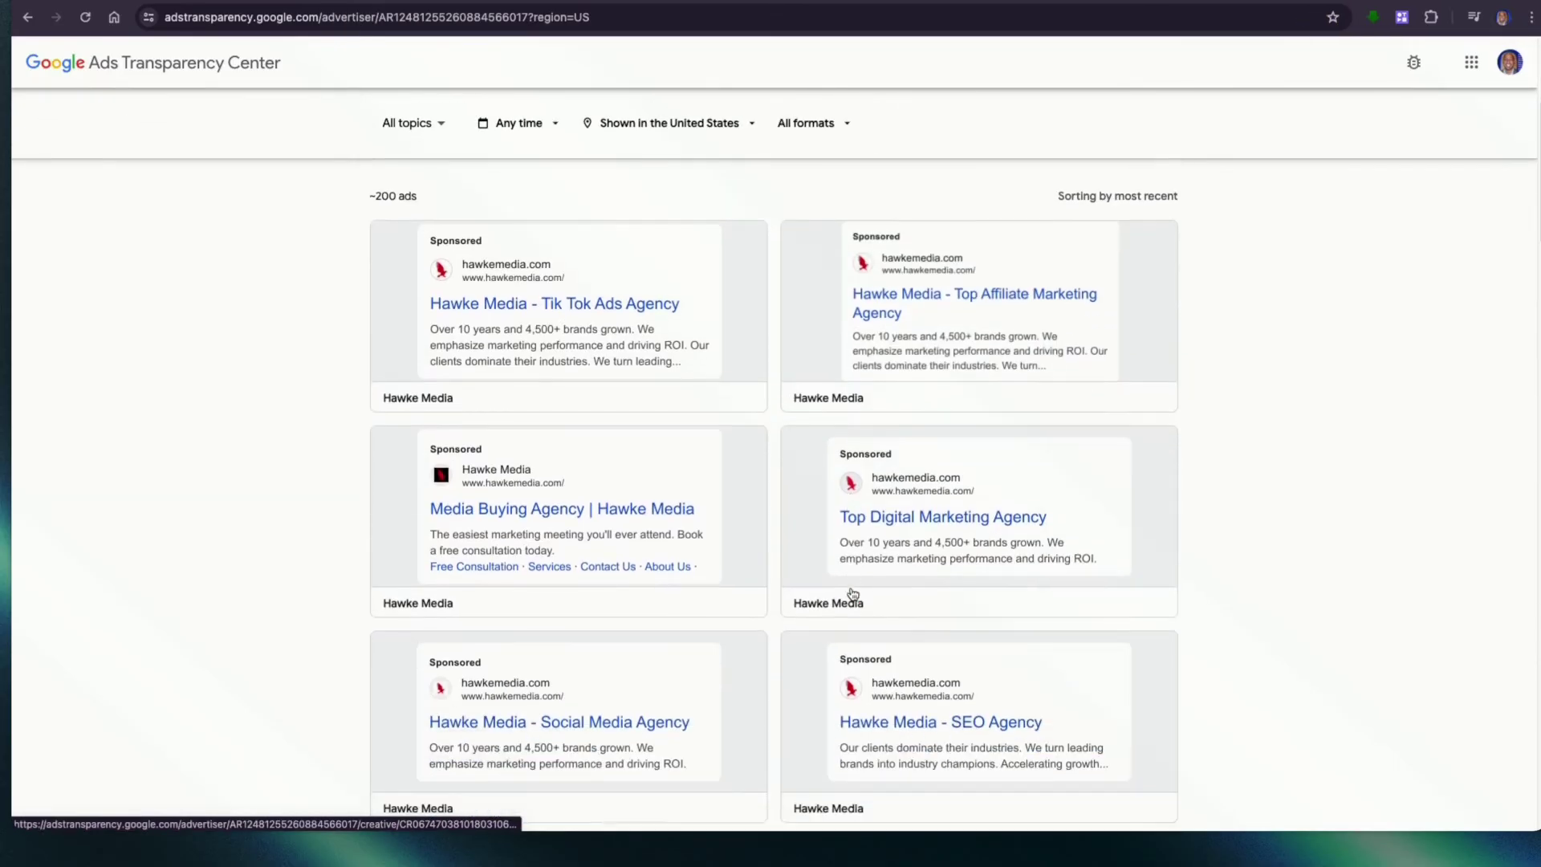
scroll(453, 588, down, 2)
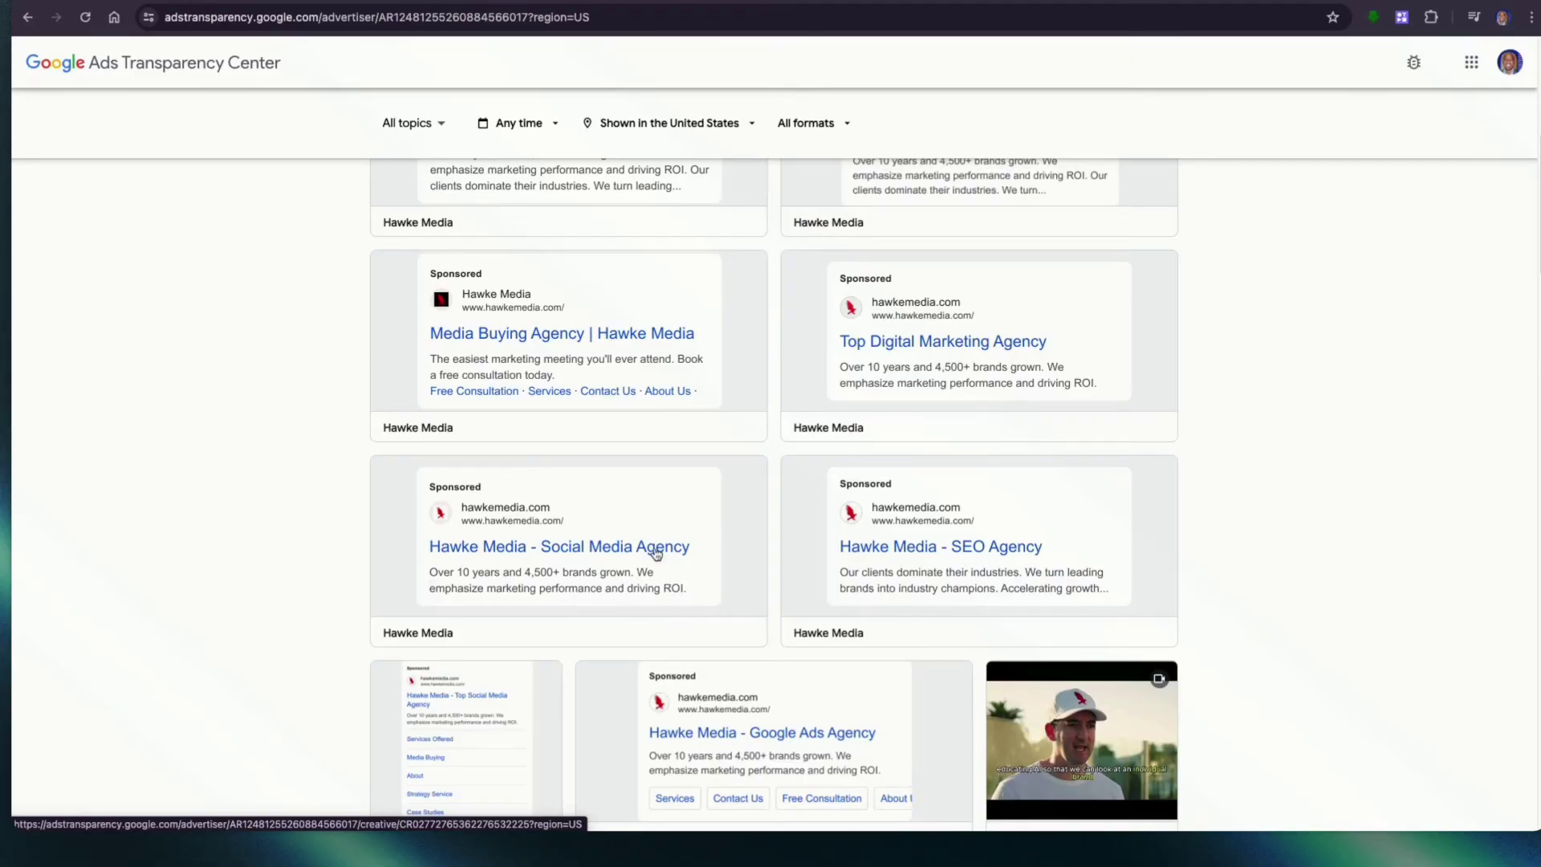
scroll(657, 554, down, 10)
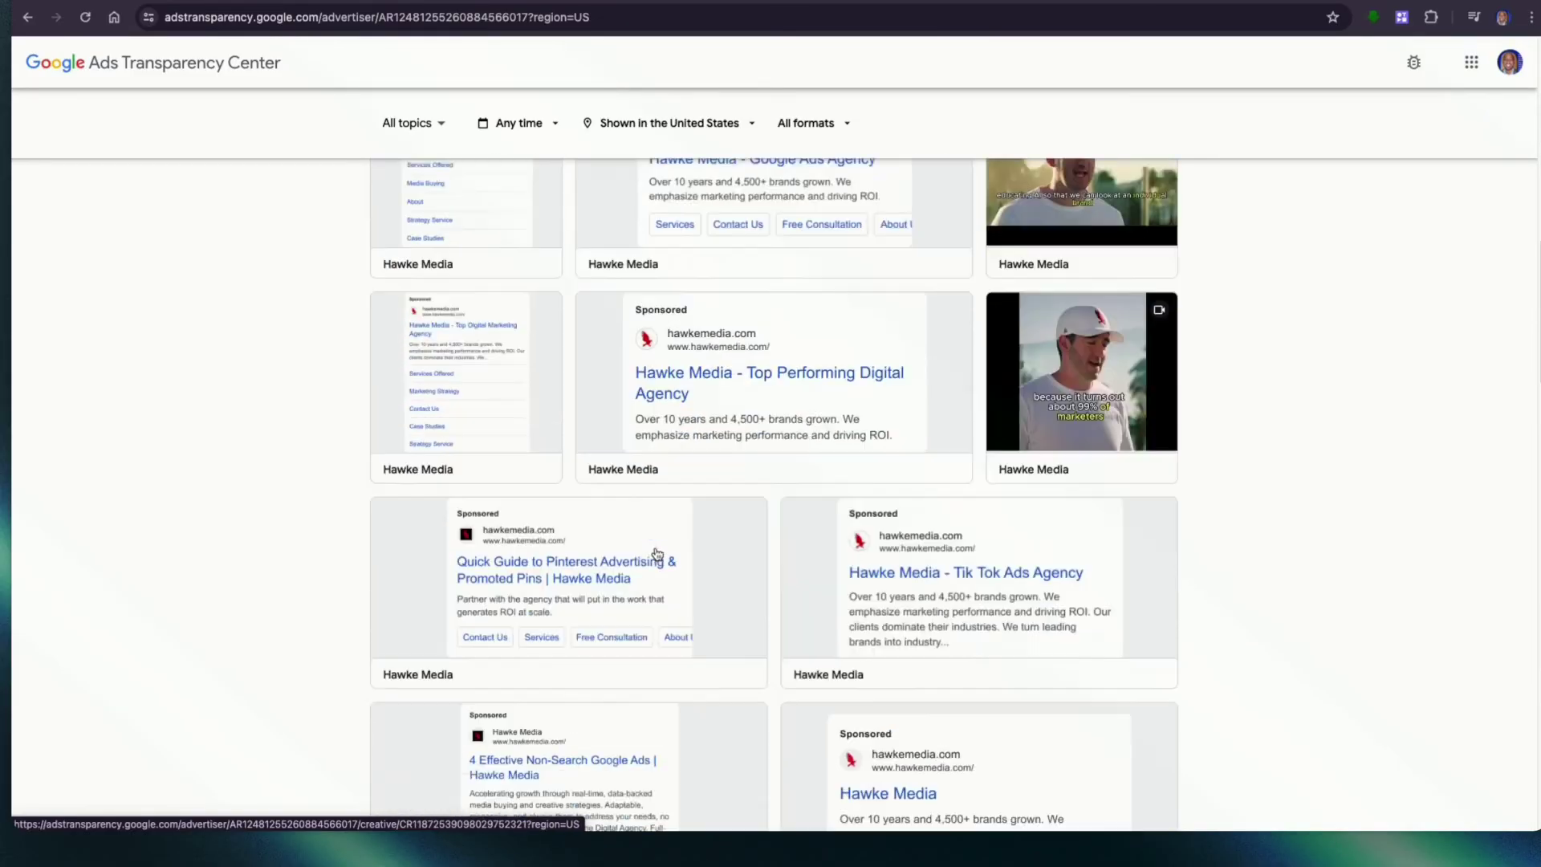
scroll(656, 553, down, 2)
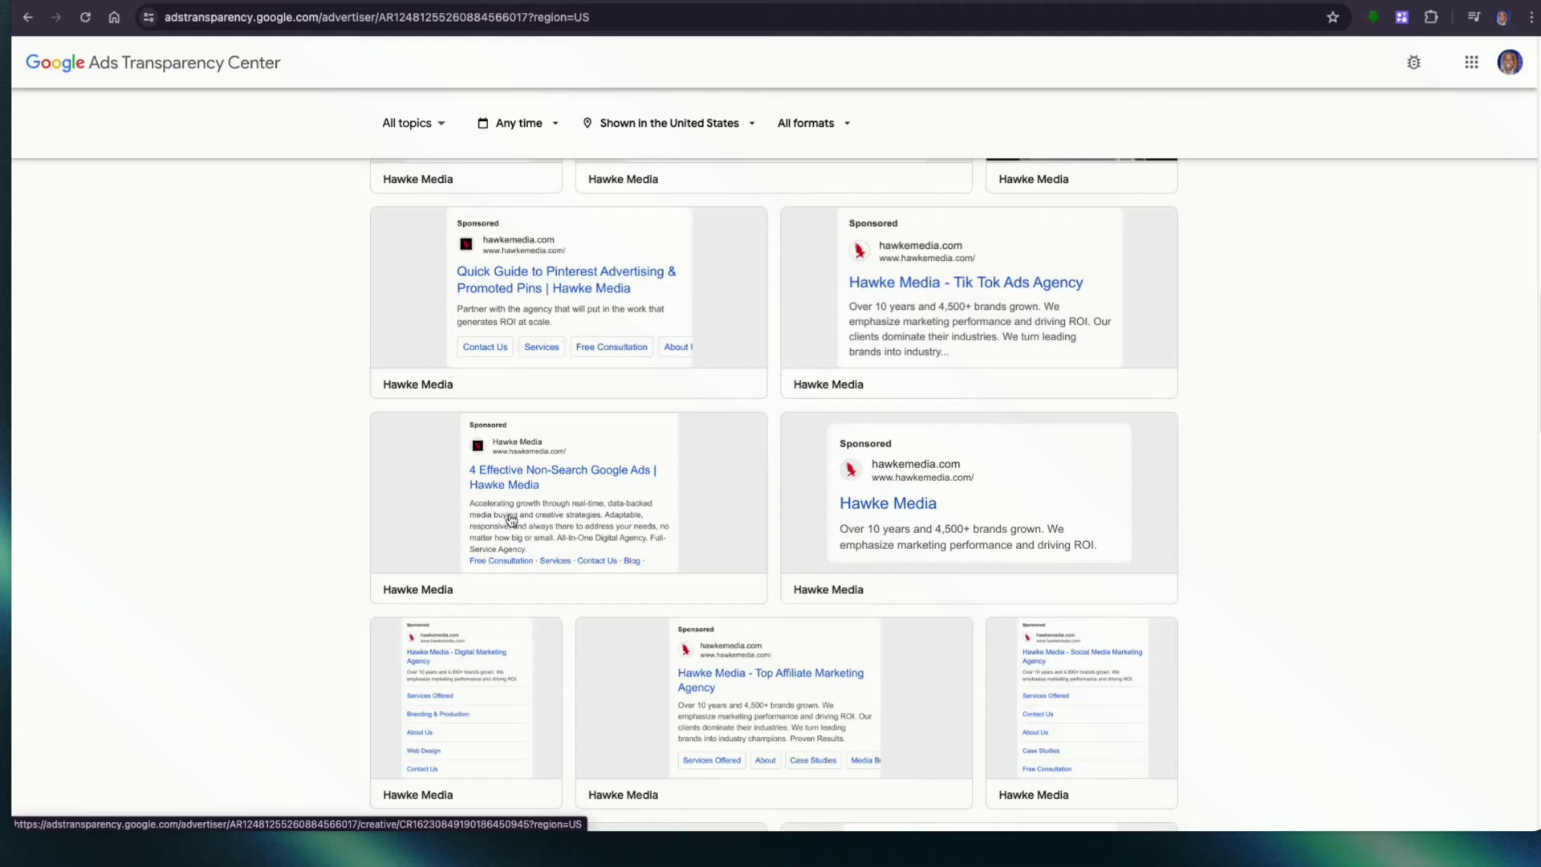
scroll(534, 498, up, 5)
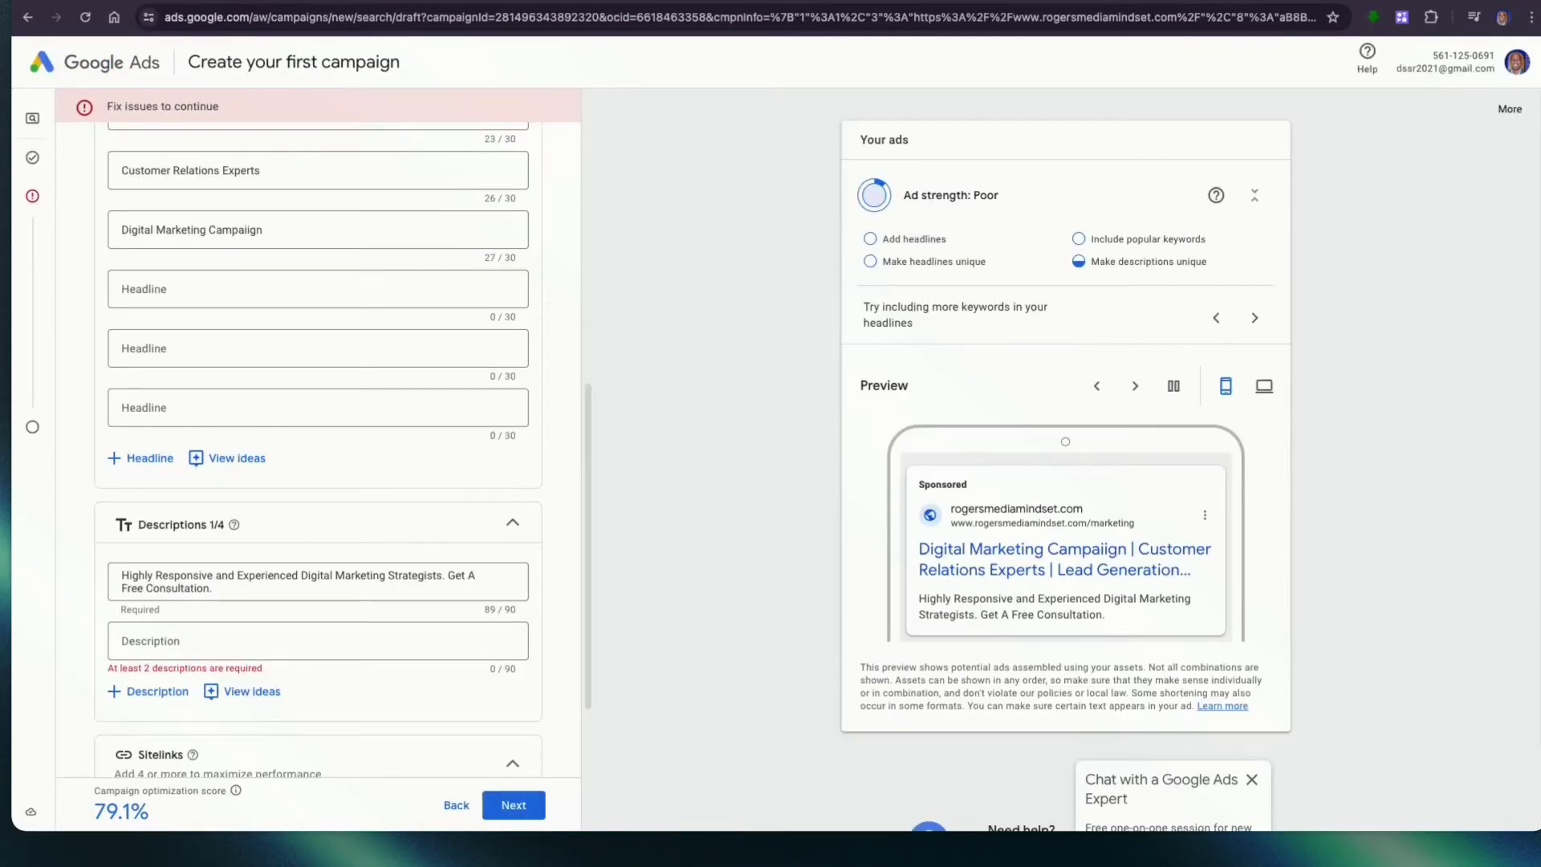
Check the ad draft in Google Ads from the final URL down to the filled and empty headline fields.
scroll(313, 385, up, 3)
scroll(322, 379, up, 5)
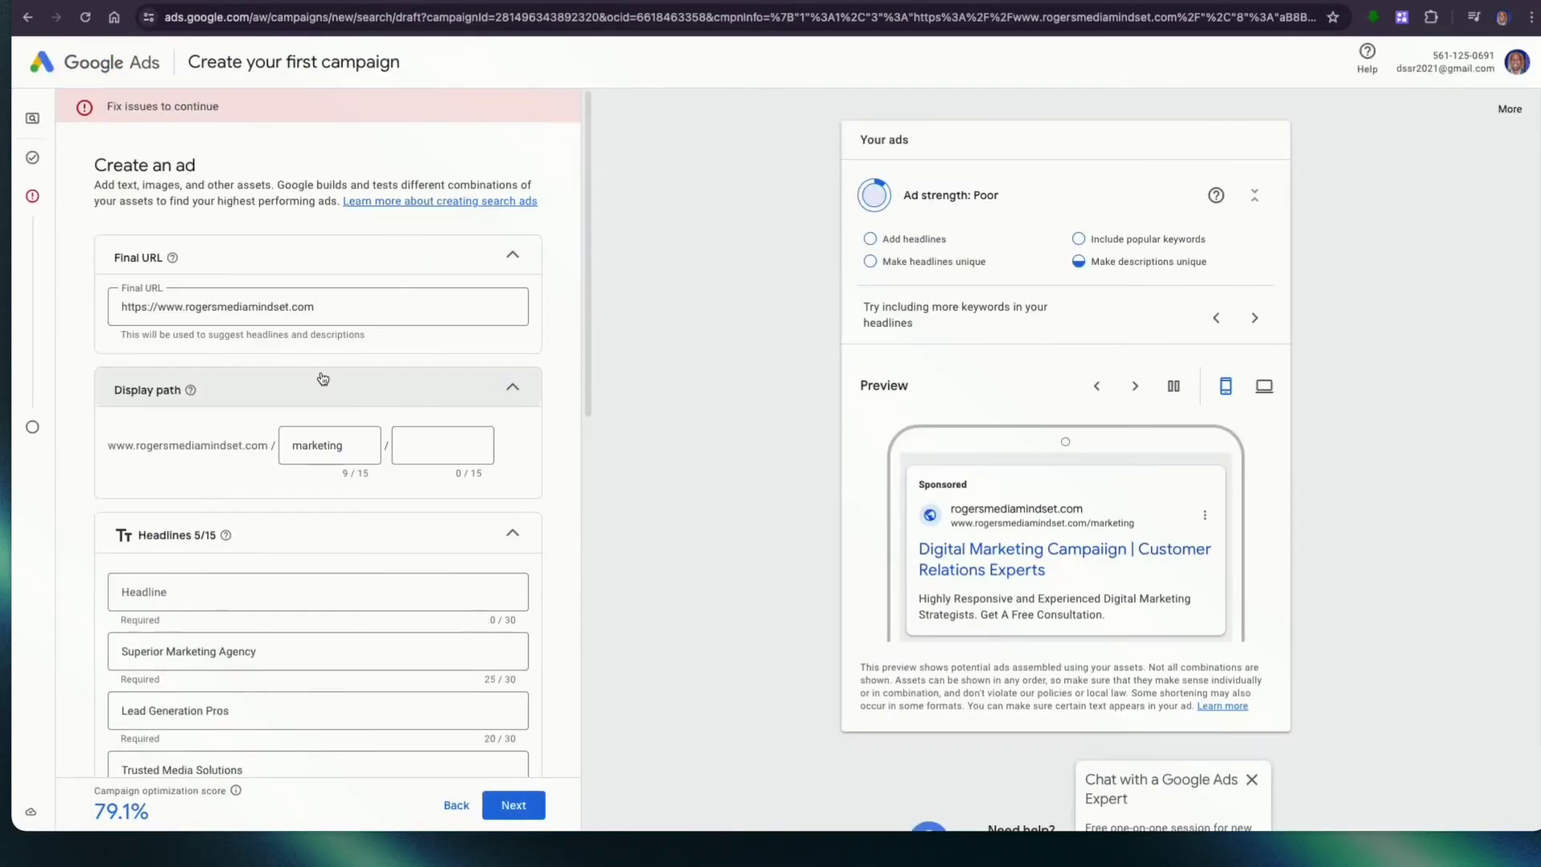
scroll(323, 377, down, 9)
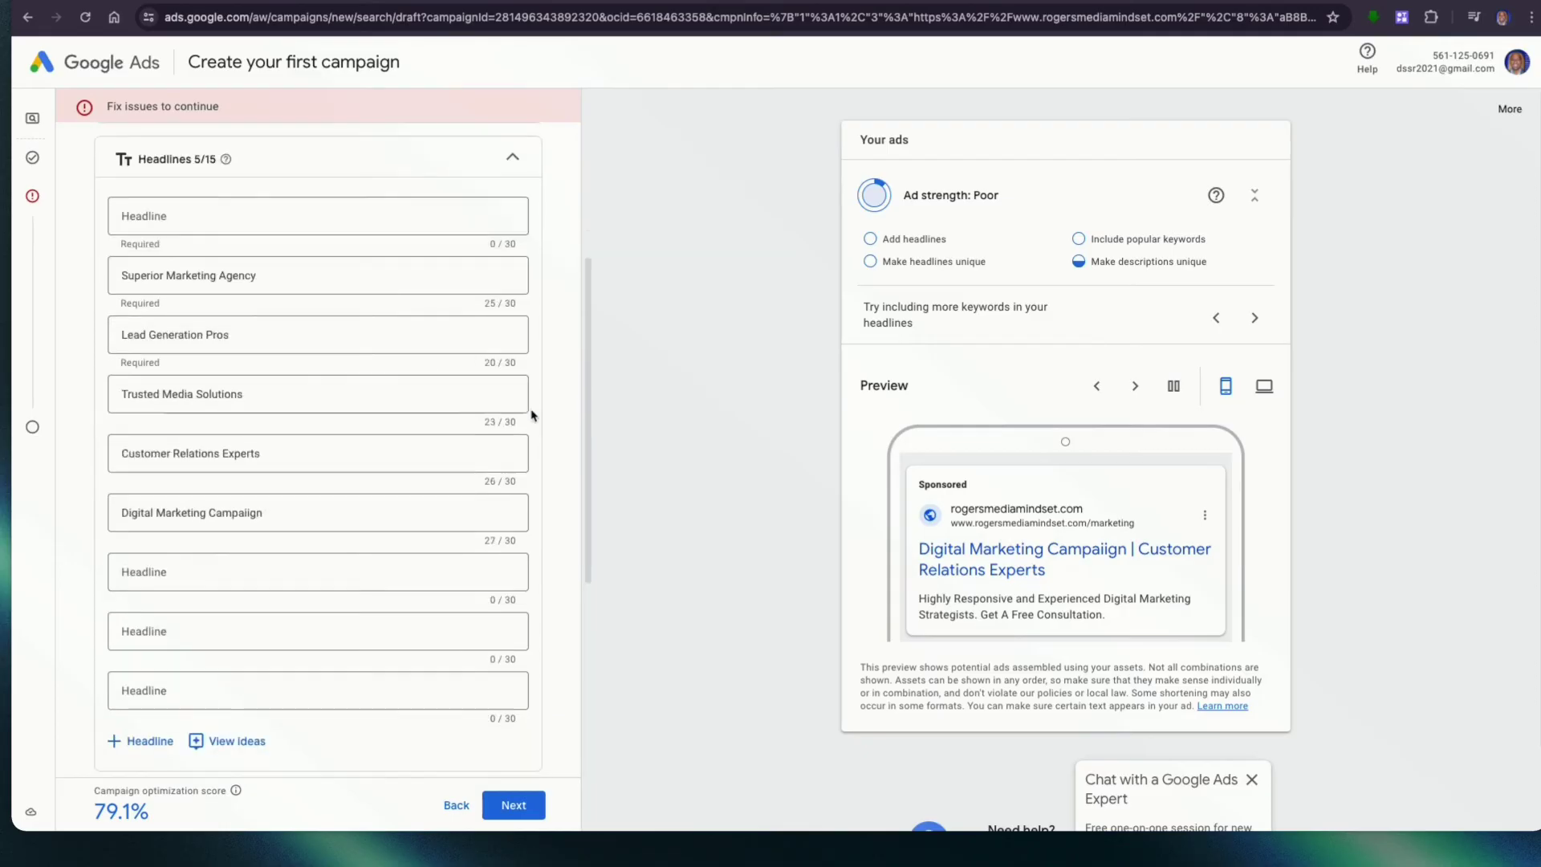
Check the ad draft down to its sitelinks, and close the "Call now" sitelink draft without creating it.
drag(588, 396, 575, 531)
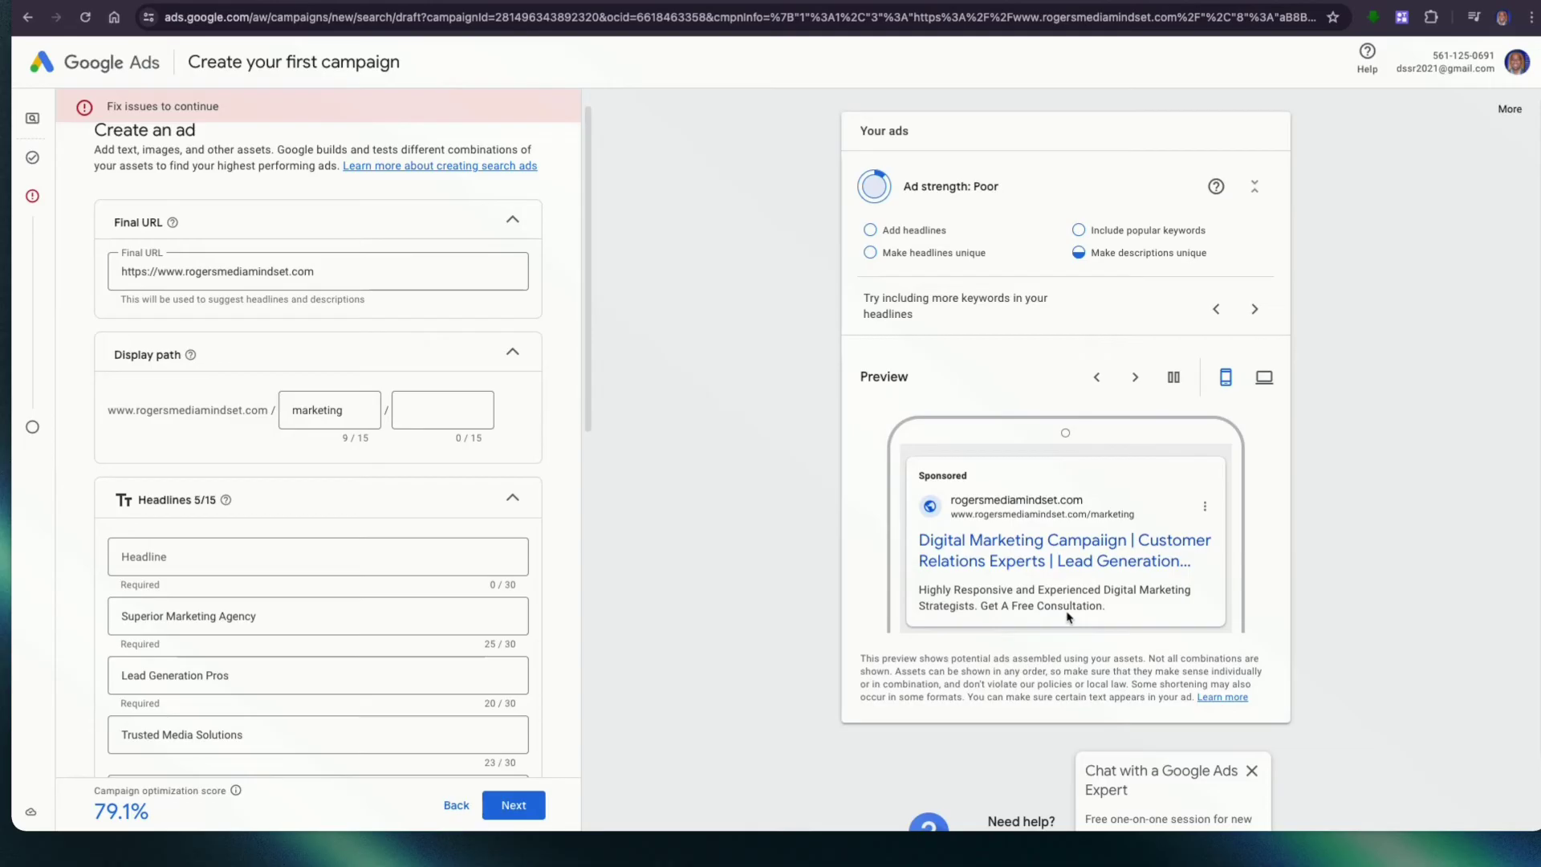
scroll(1124, 598, down, 1)
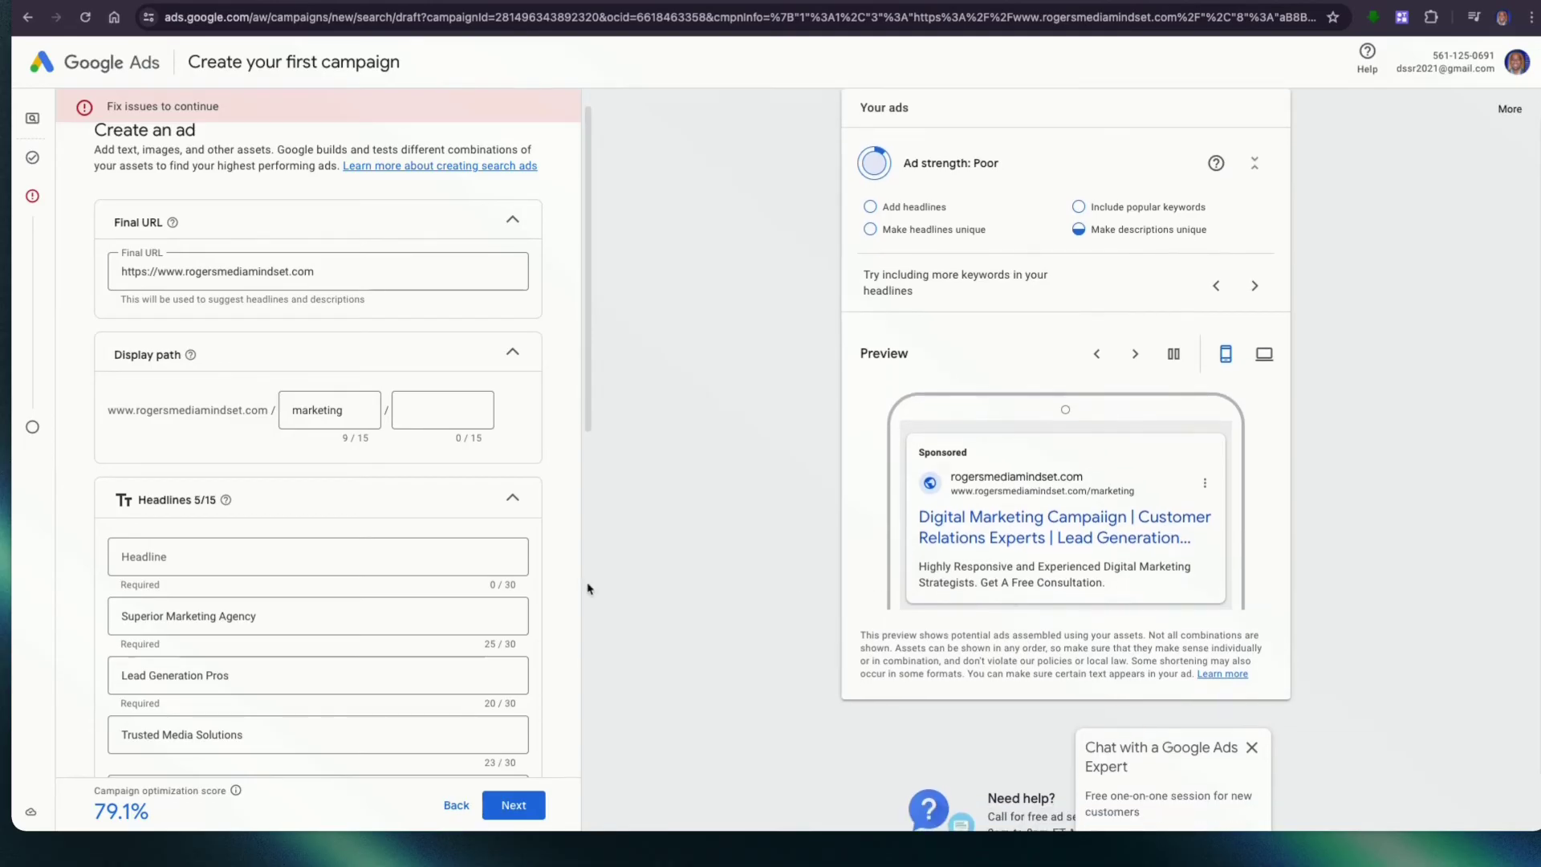
drag(586, 423, 509, 668)
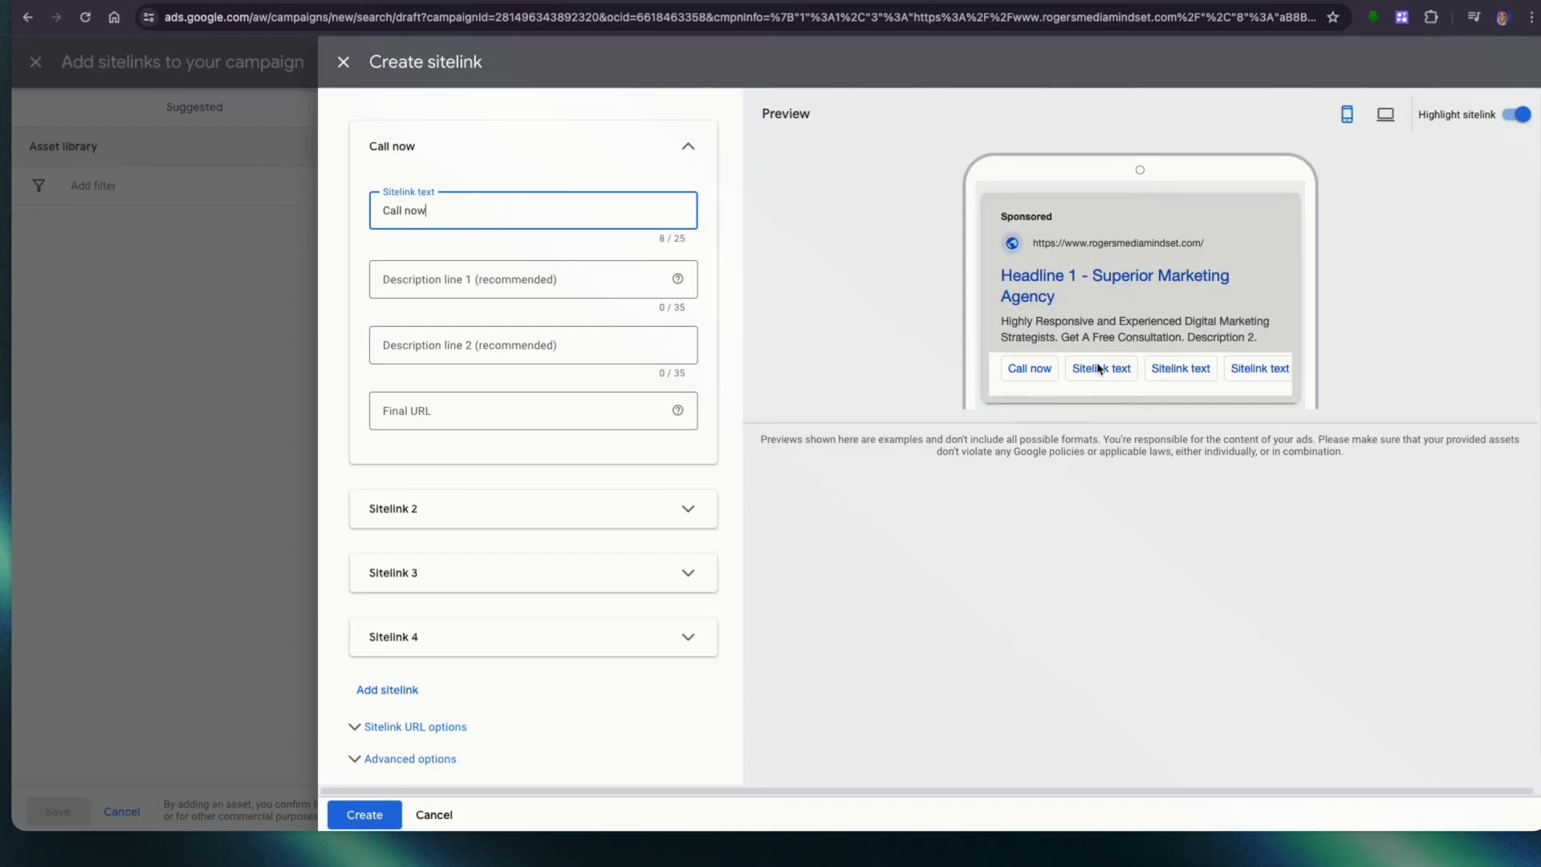
click(343, 62)
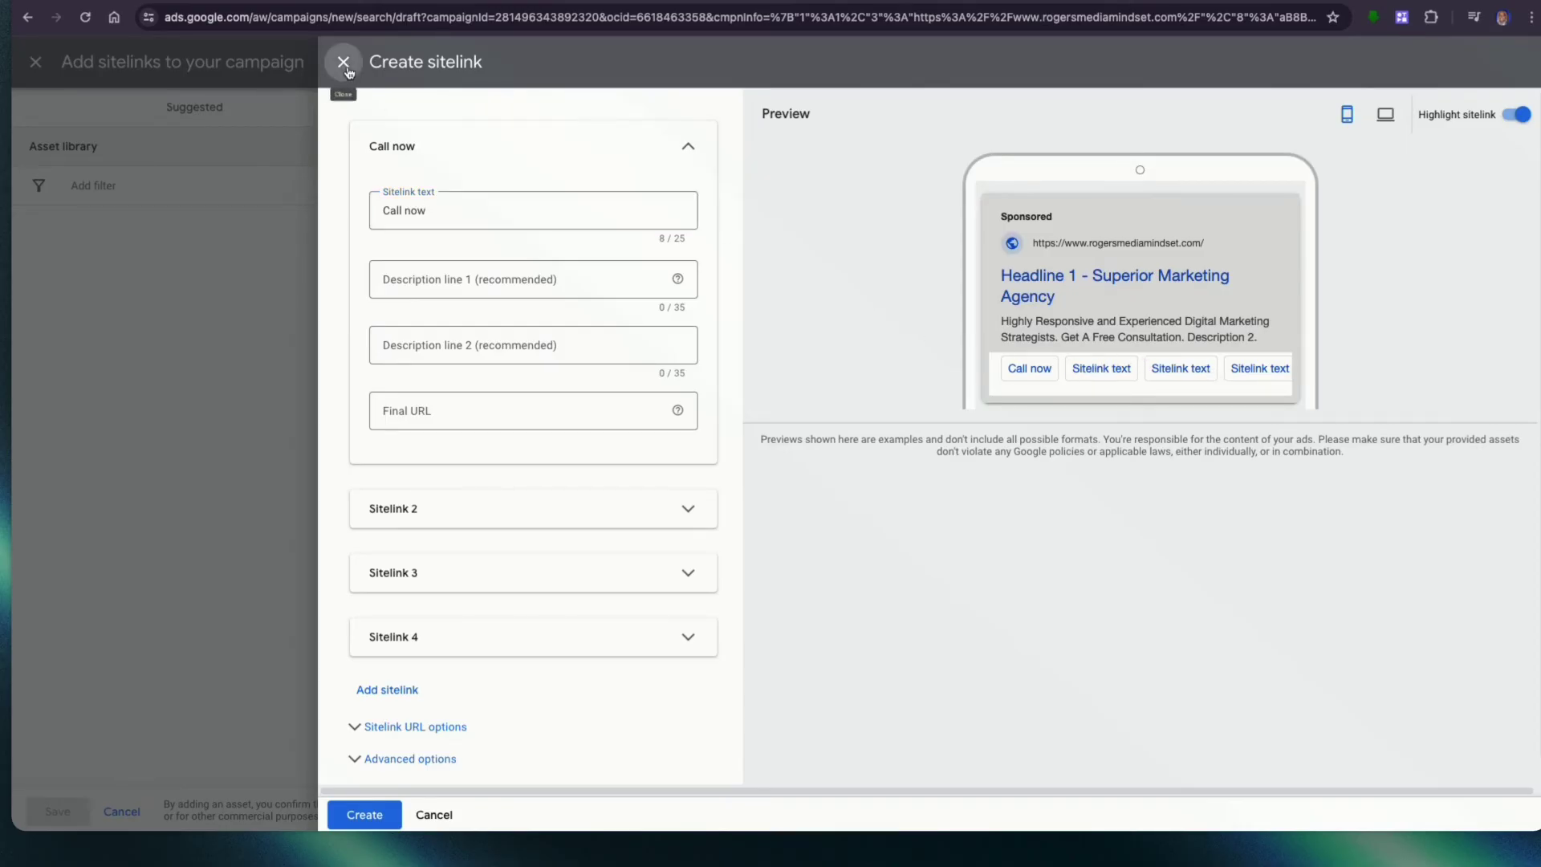
click(651, 62)
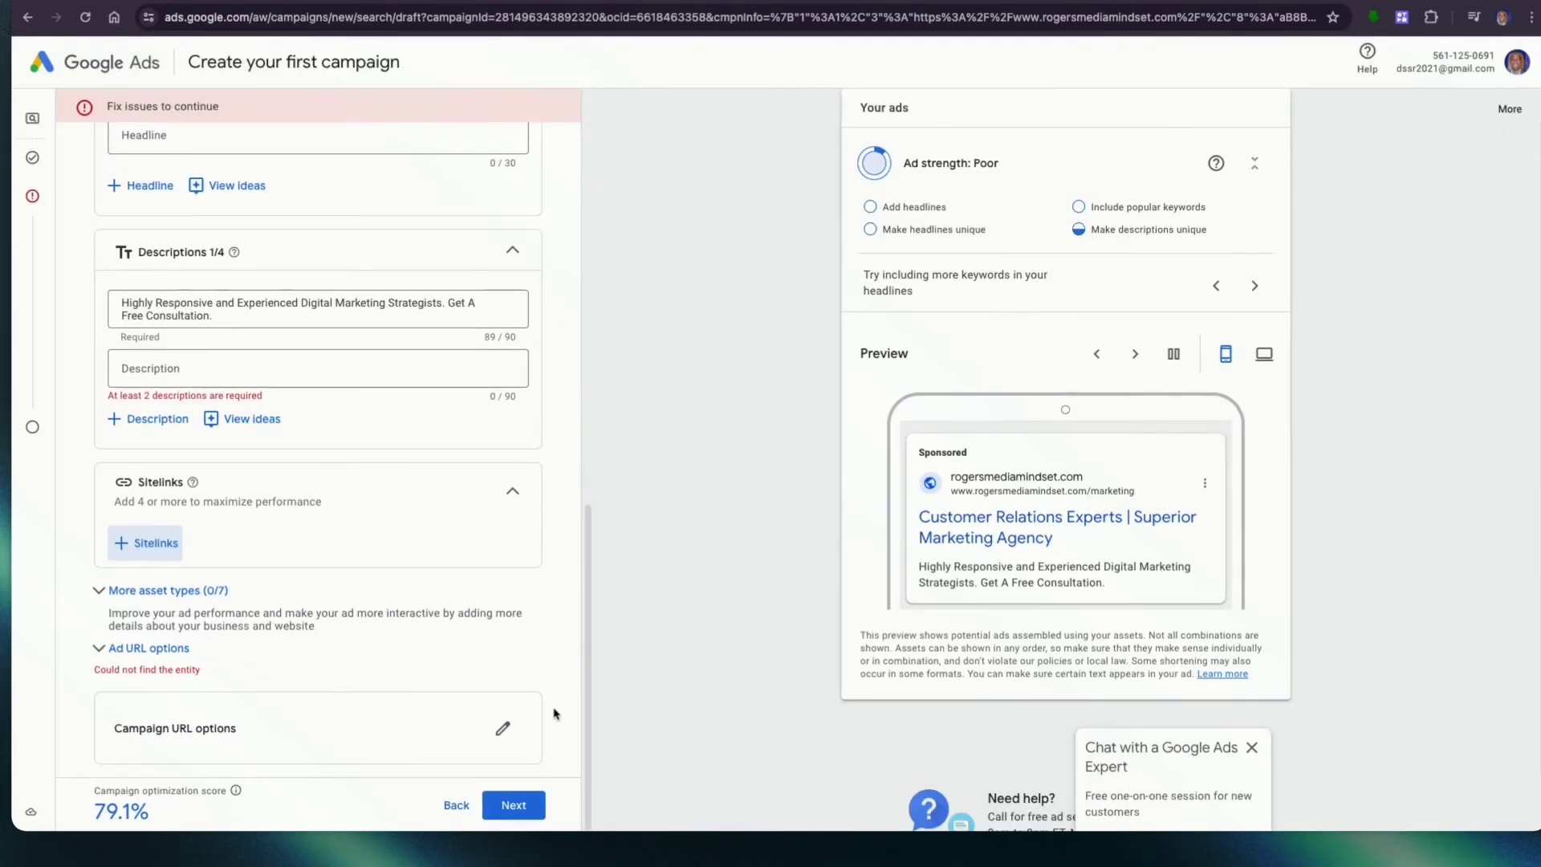
Continue to the bid strategy with Clicks as the focus, and confirm a custom average daily budget of $0.17.
click(513, 806)
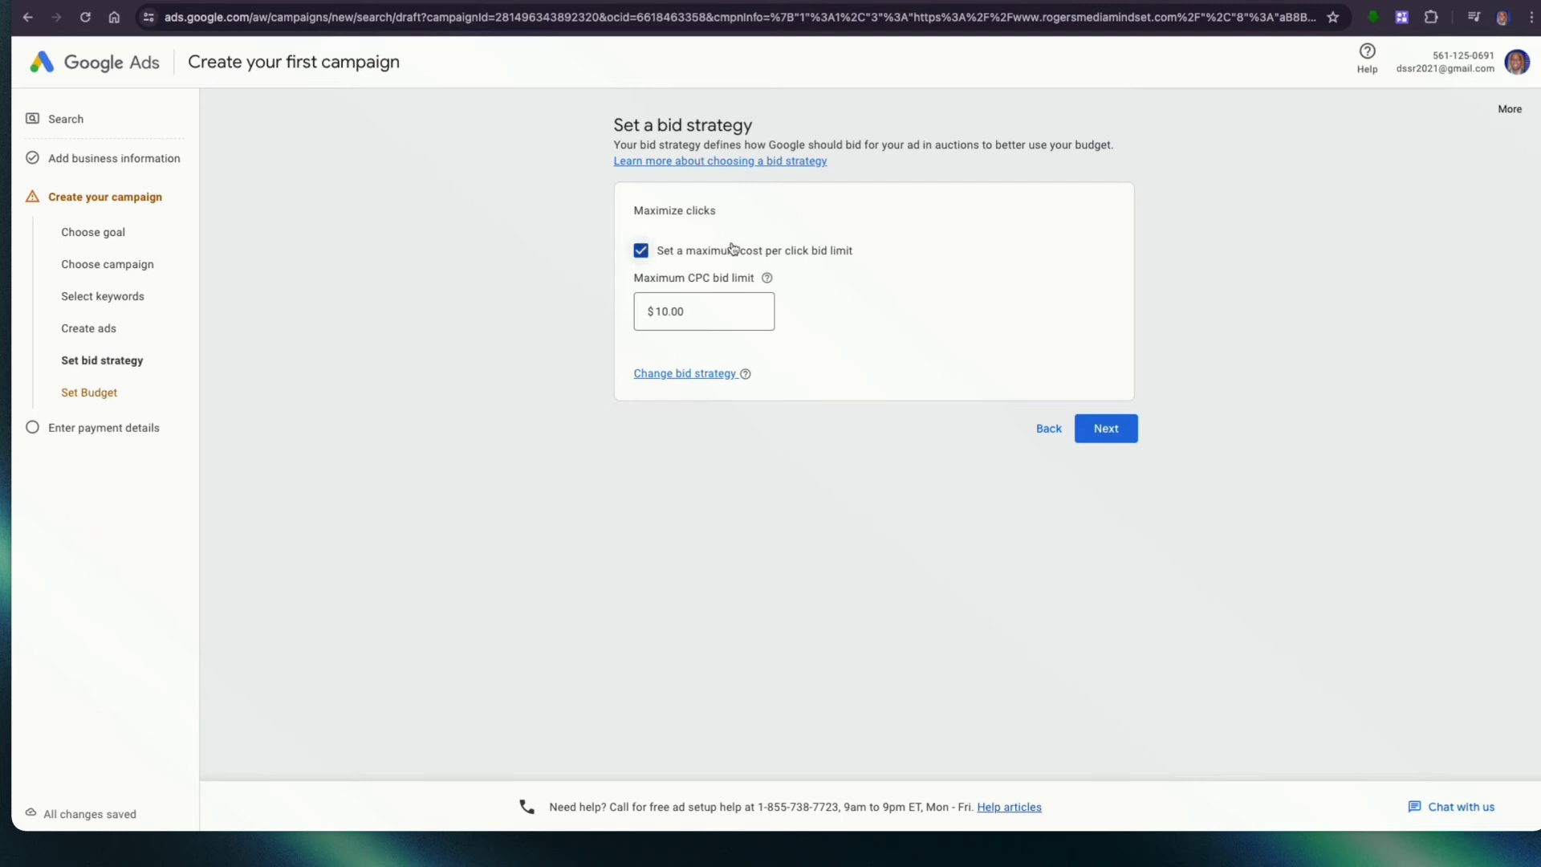
click(707, 378)
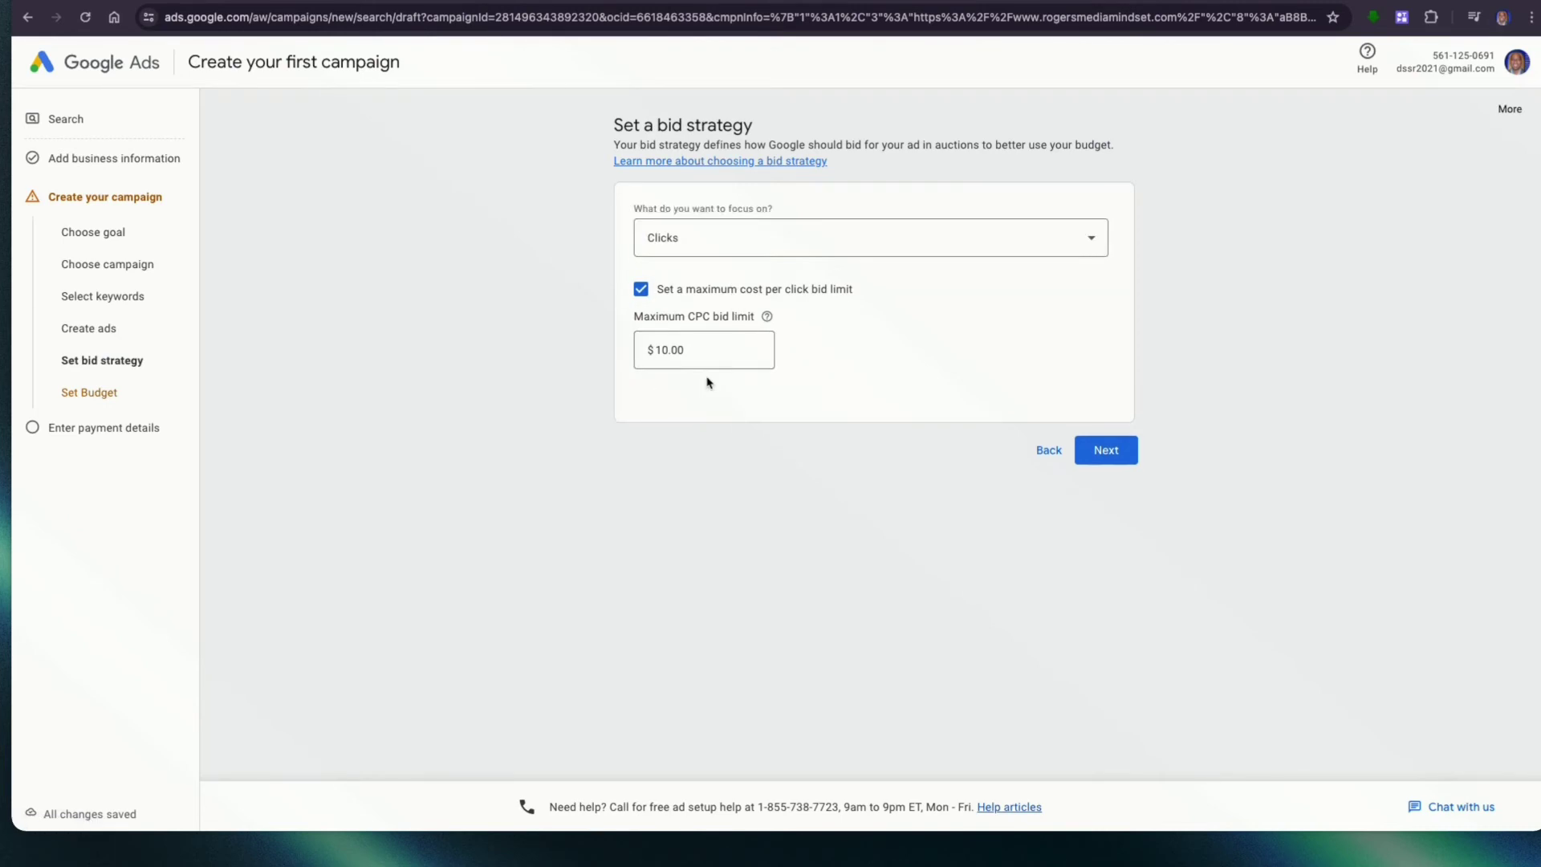
click(889, 242)
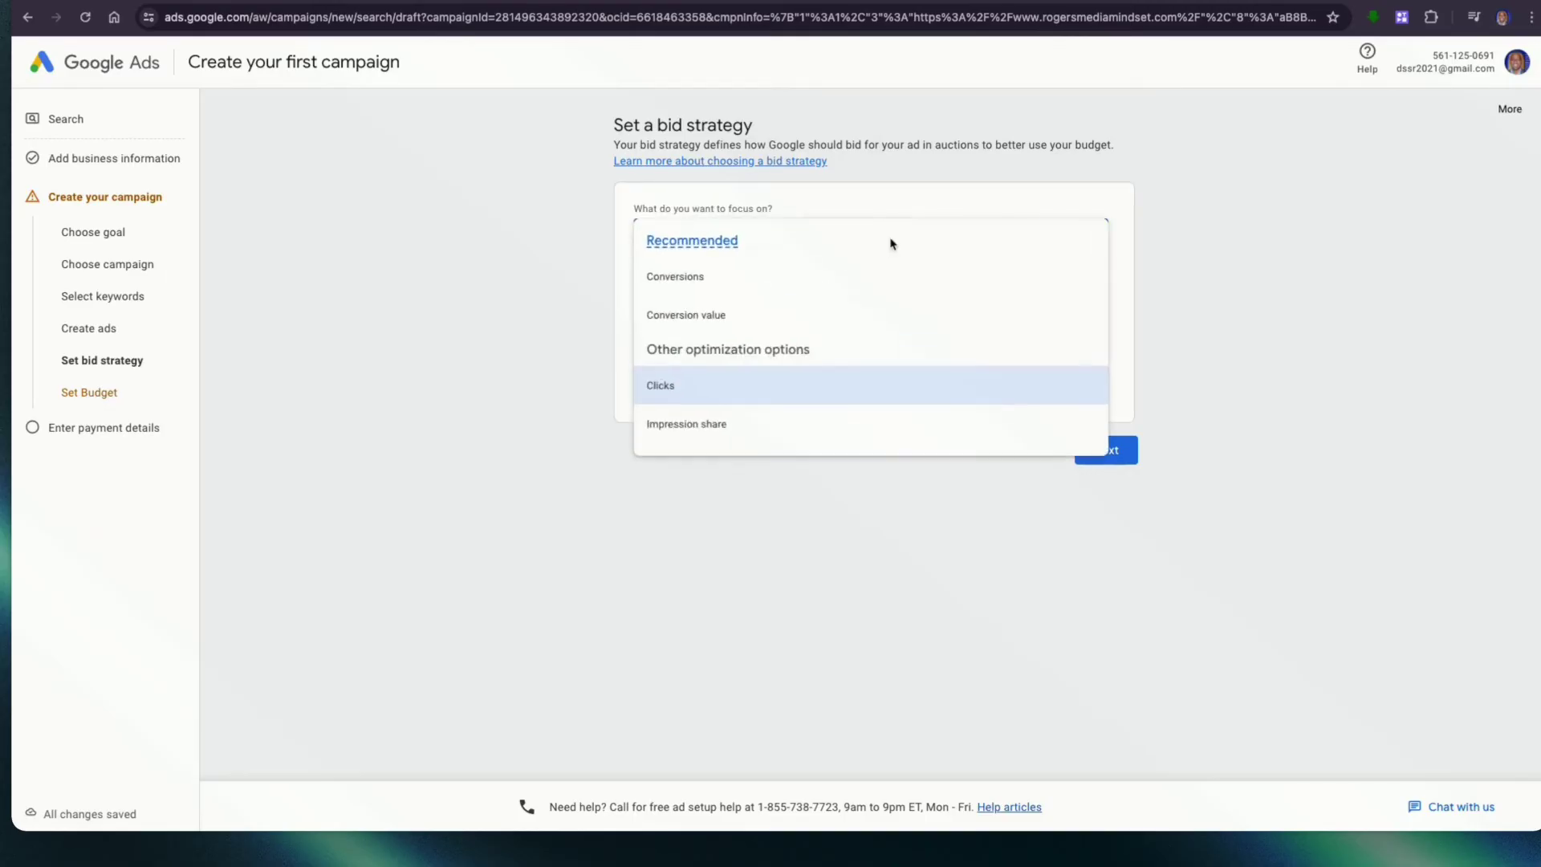
click(734, 386)
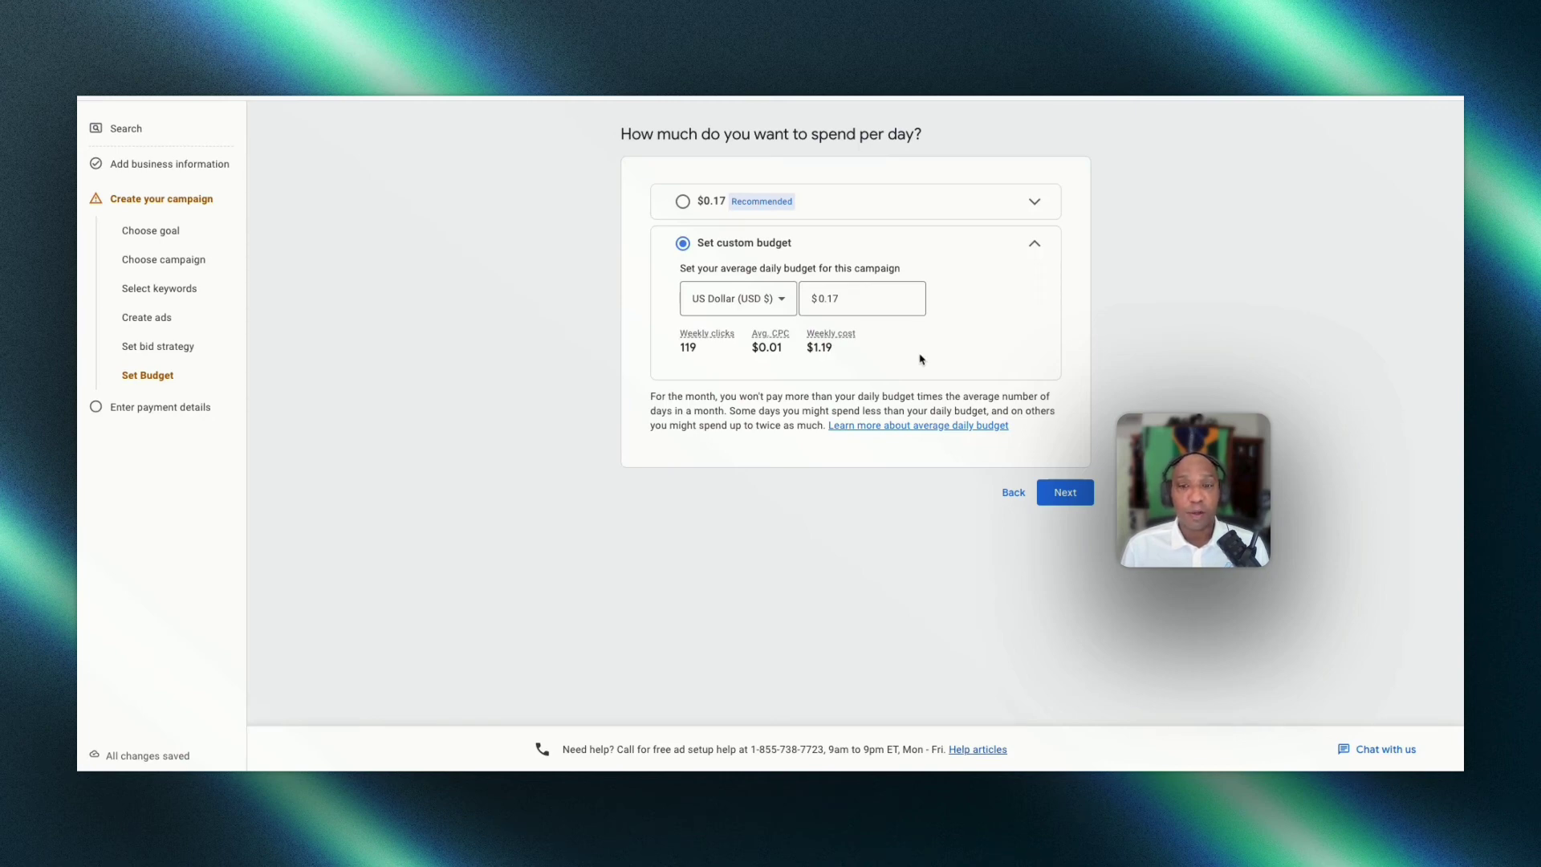
click(1064, 492)
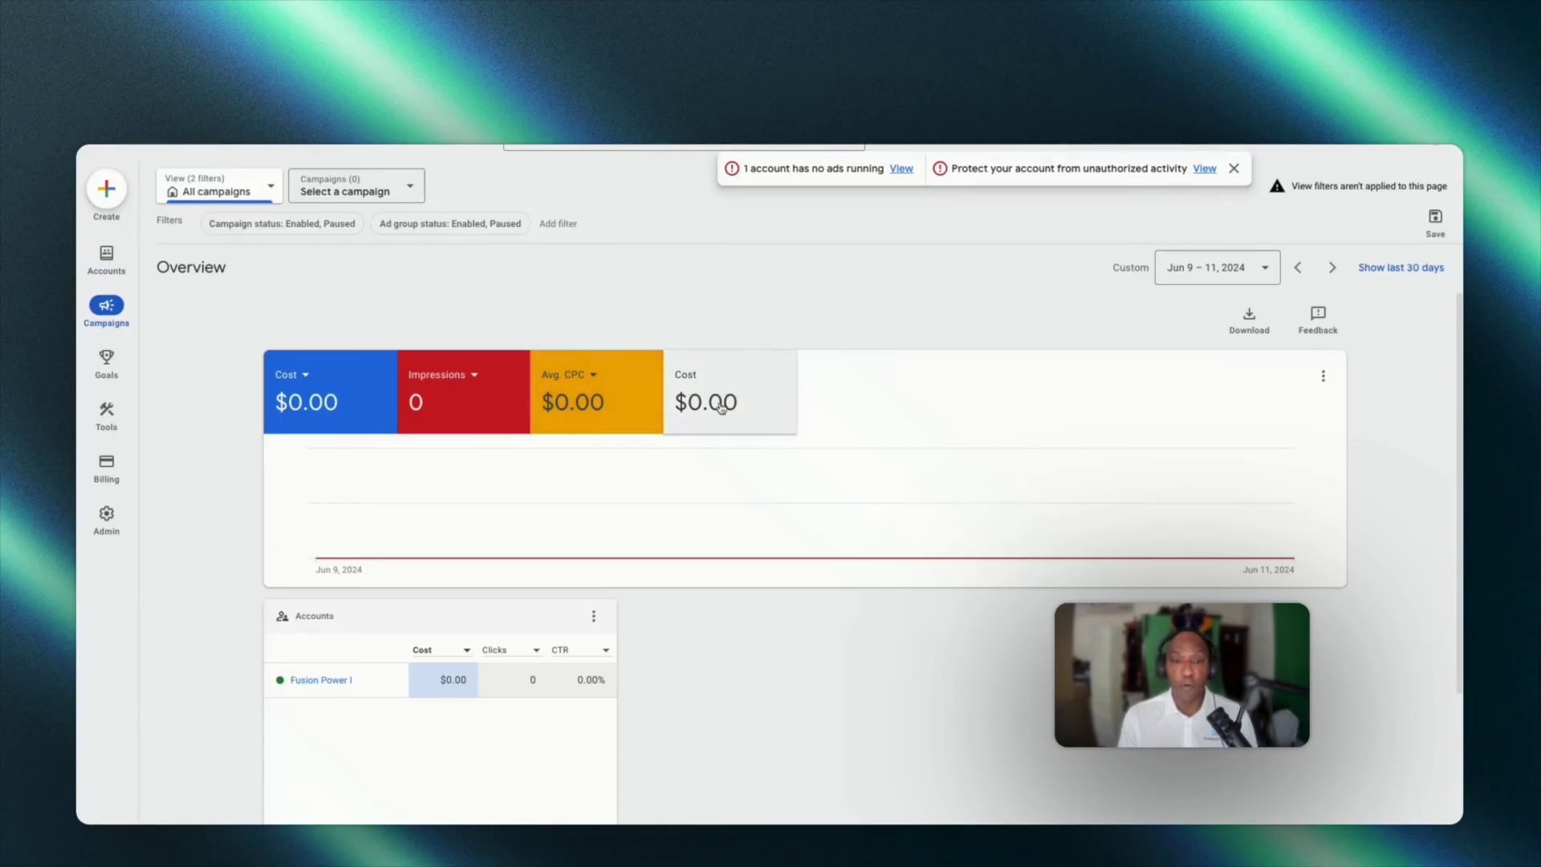
Look over the Cost card's metric options, the date range choices and the campaign selector on the account's Overview page.
click(305, 375)
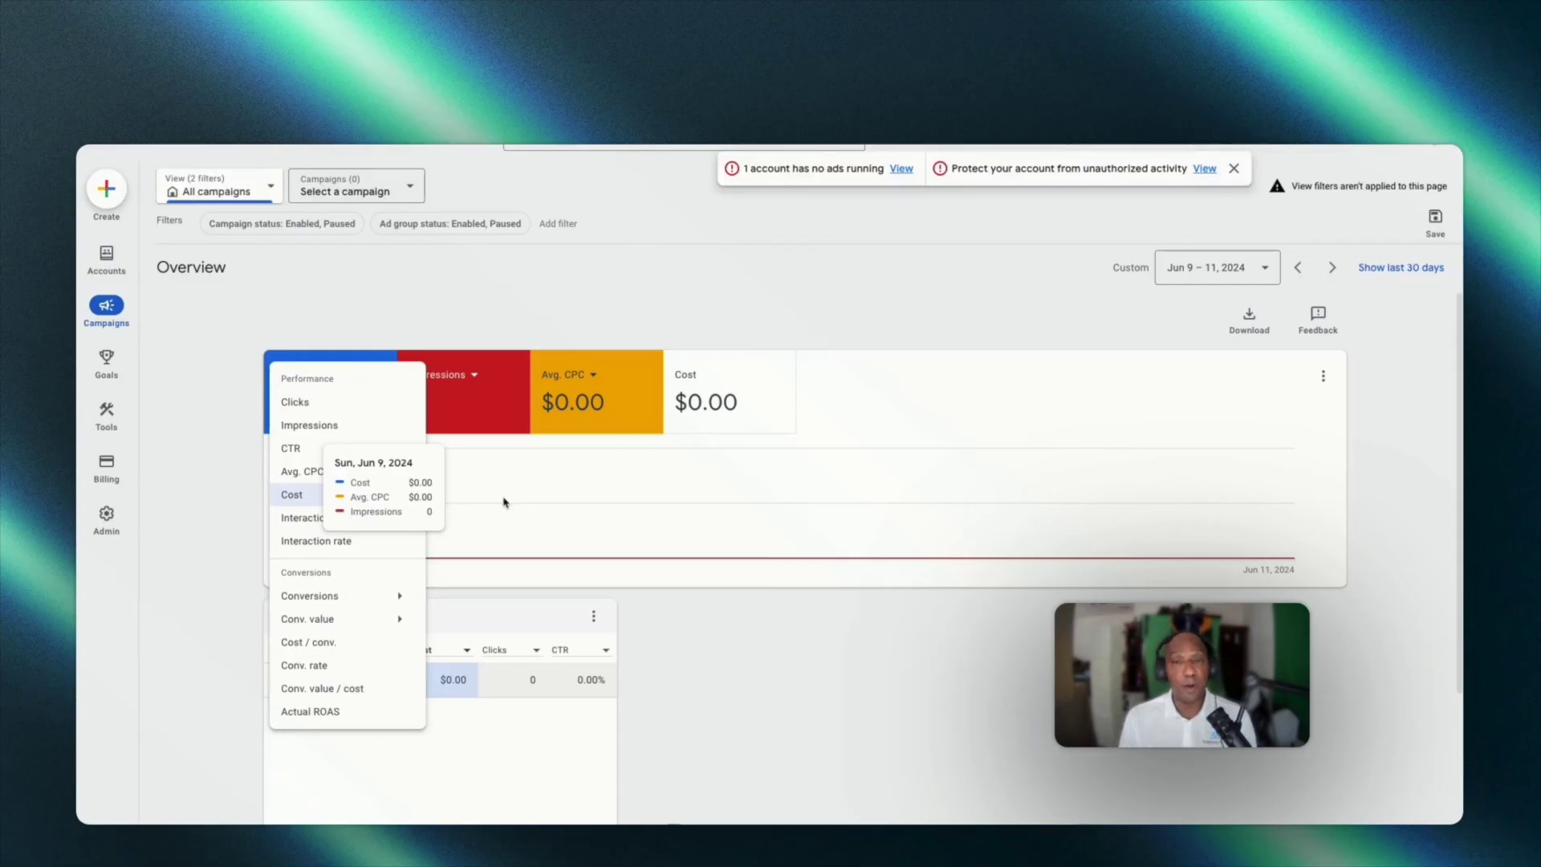
click(537, 526)
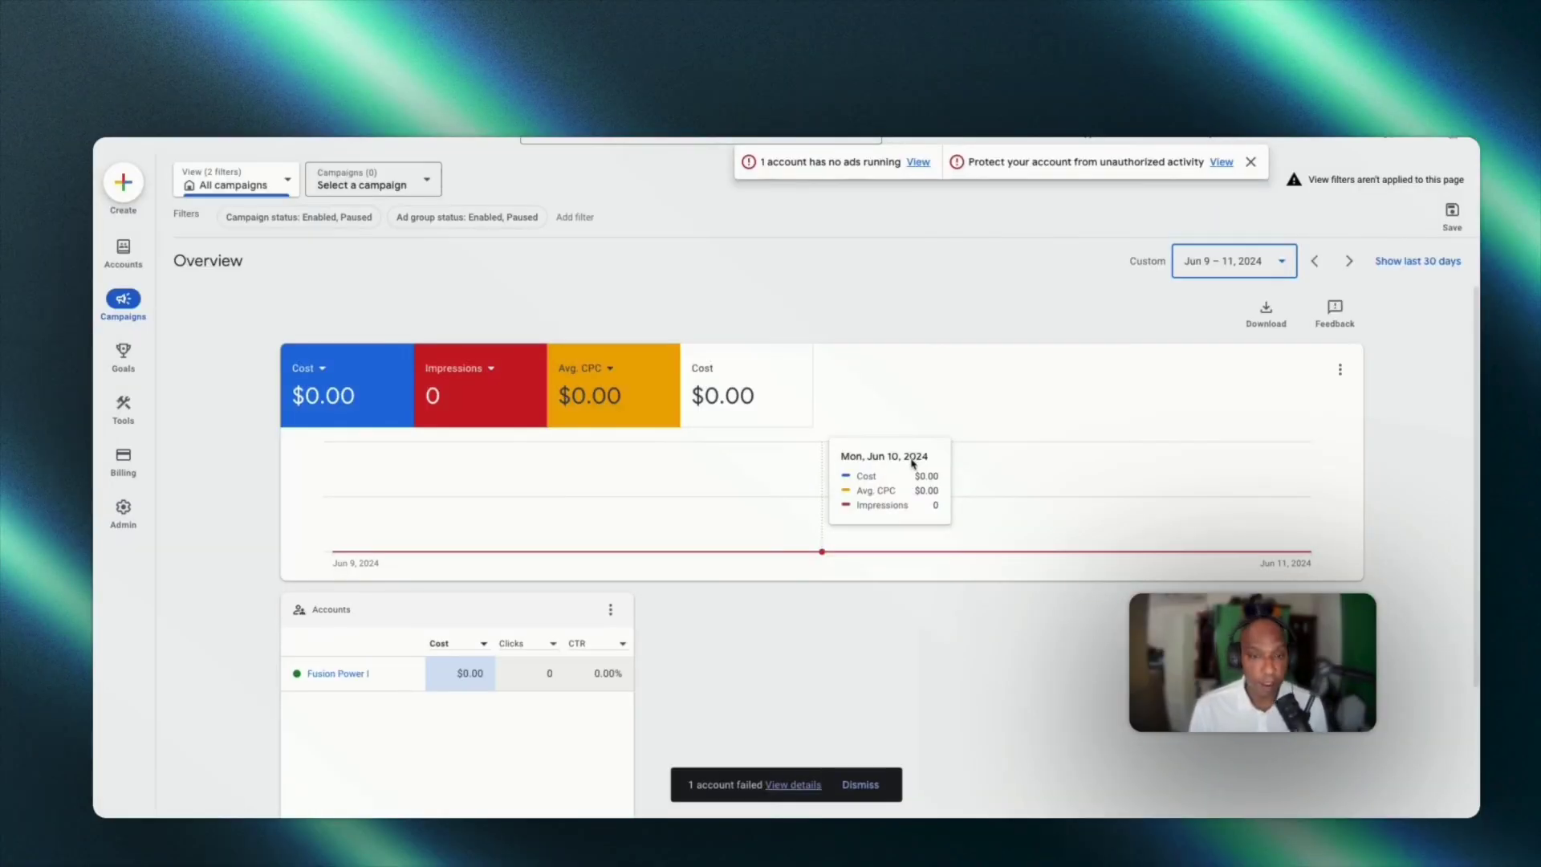
click(1283, 269)
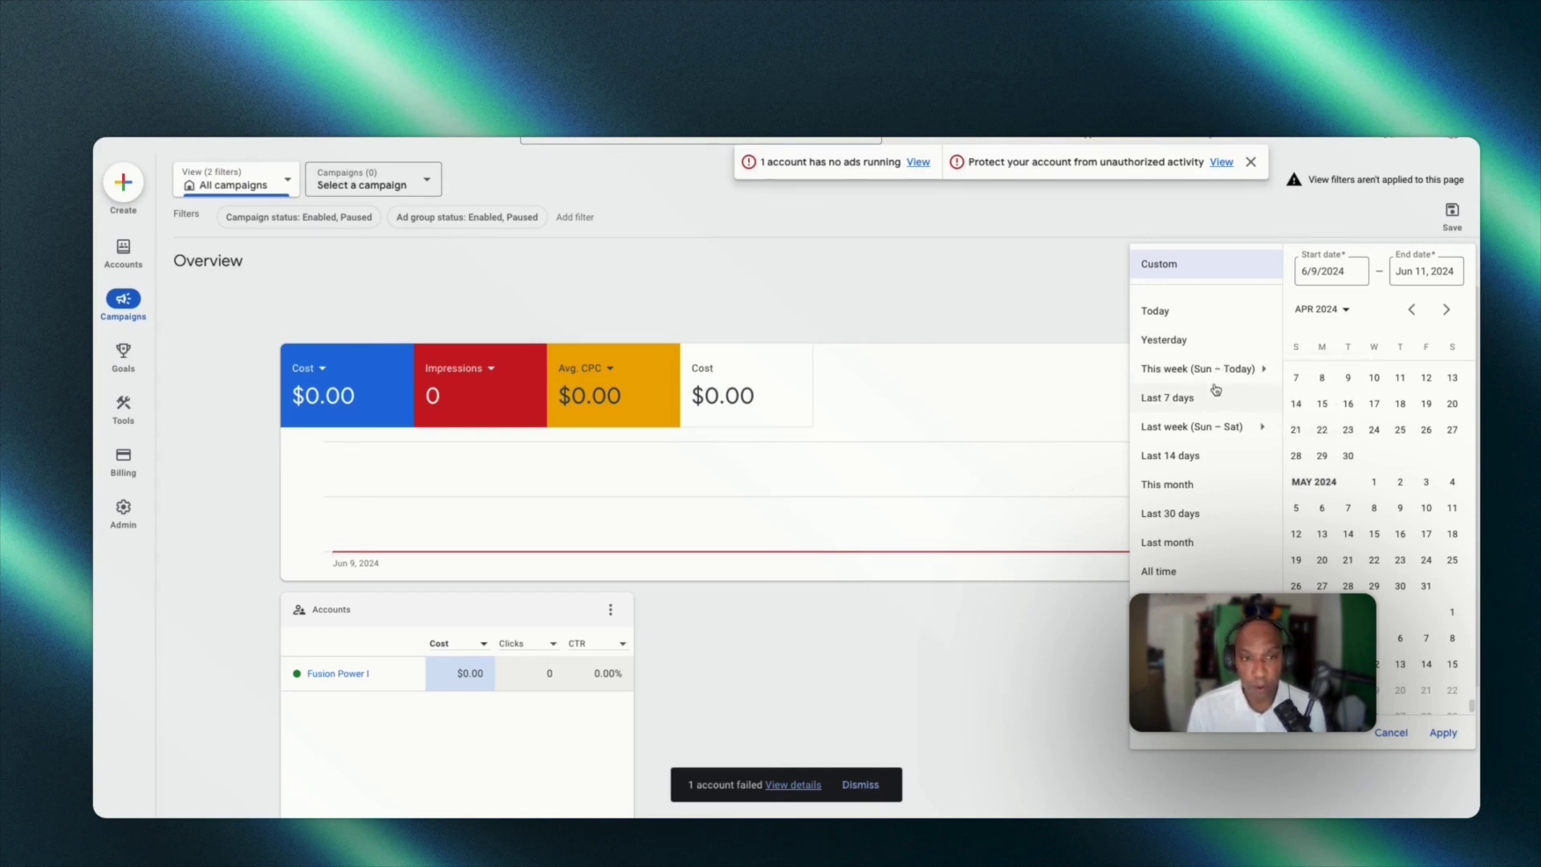
click(428, 187)
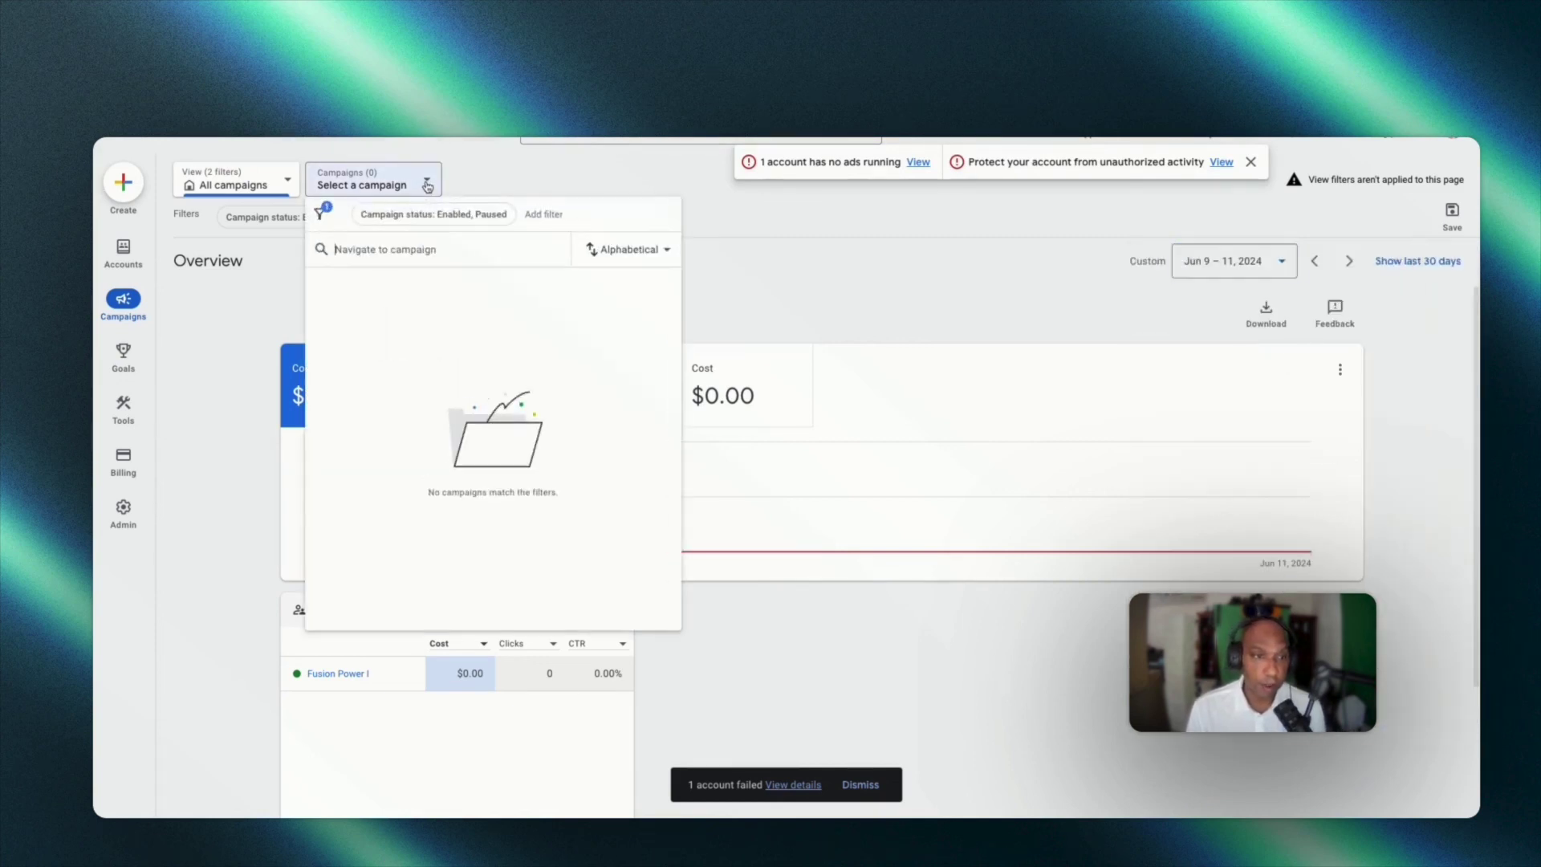
click(454, 181)
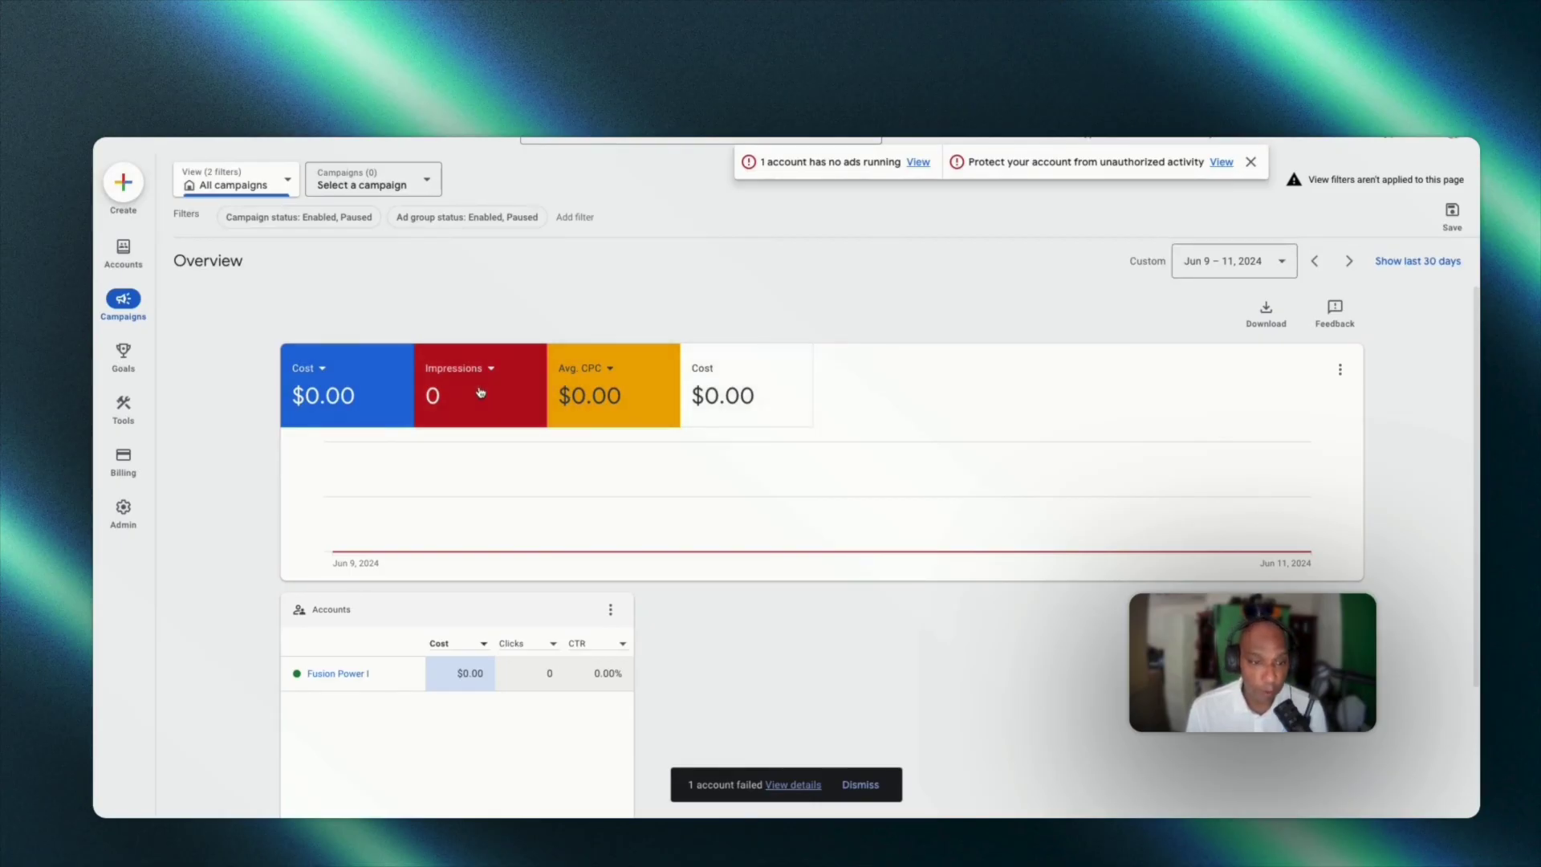
Examine the Overview's date range presets and the April and May 2024 calendar months, leaving the reporting period as it is.
click(1282, 261)
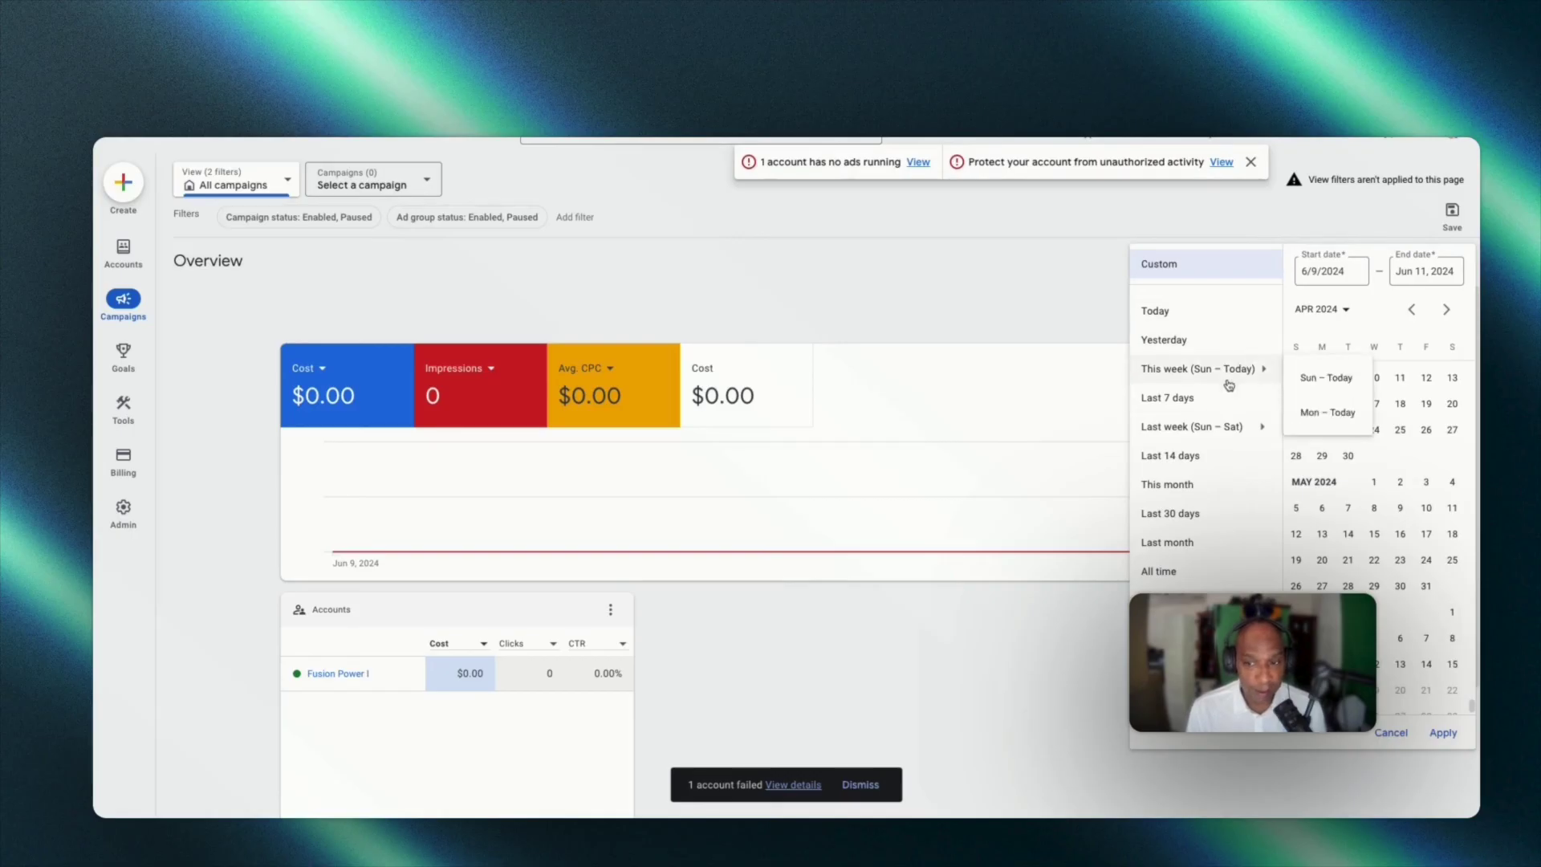
mouse_move(1209, 429)
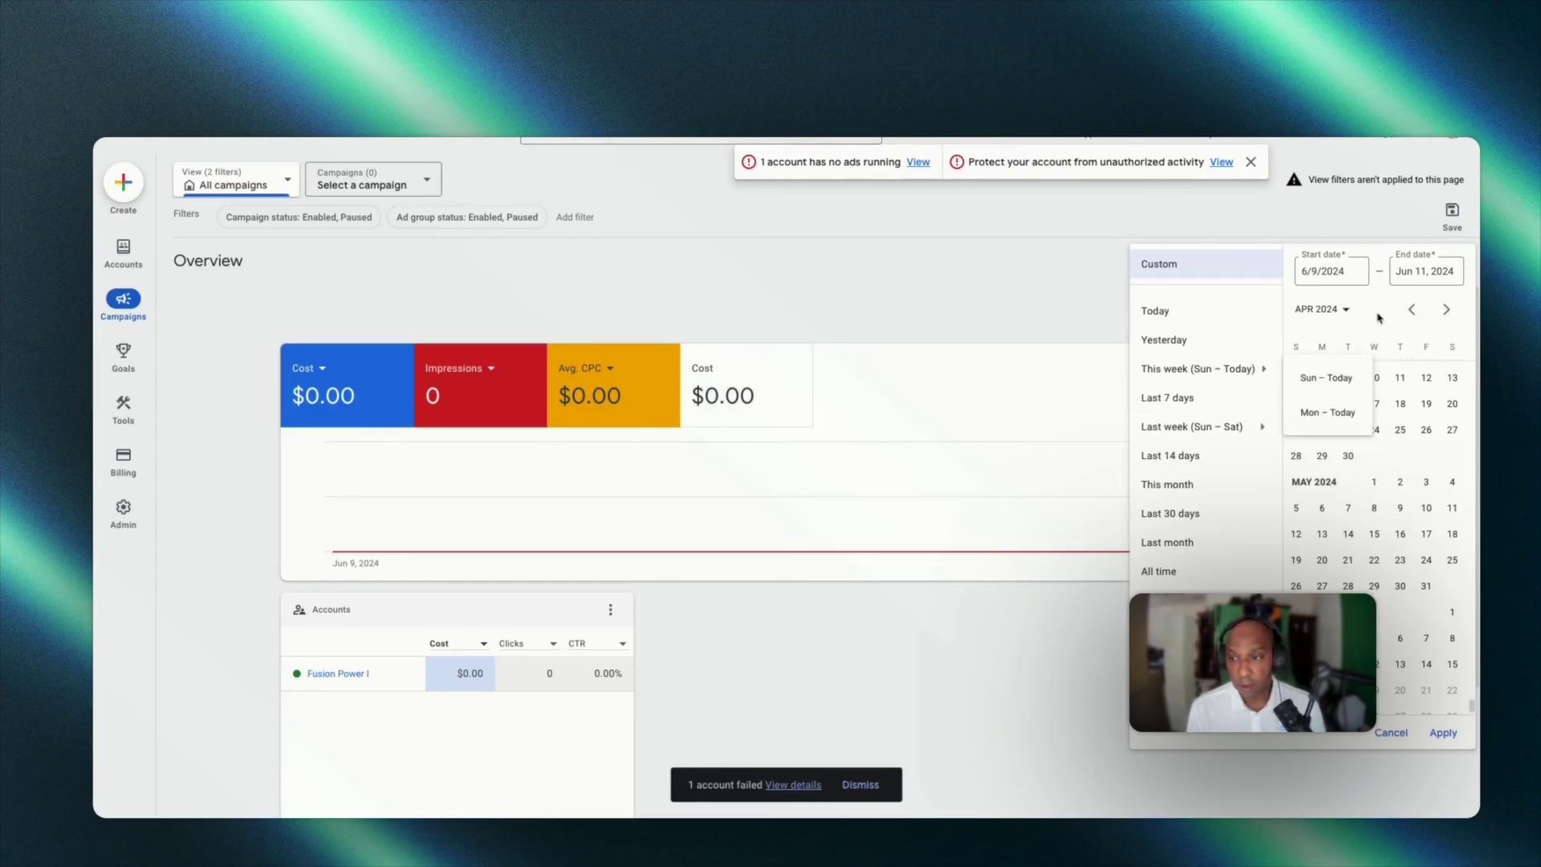
click(1447, 311)
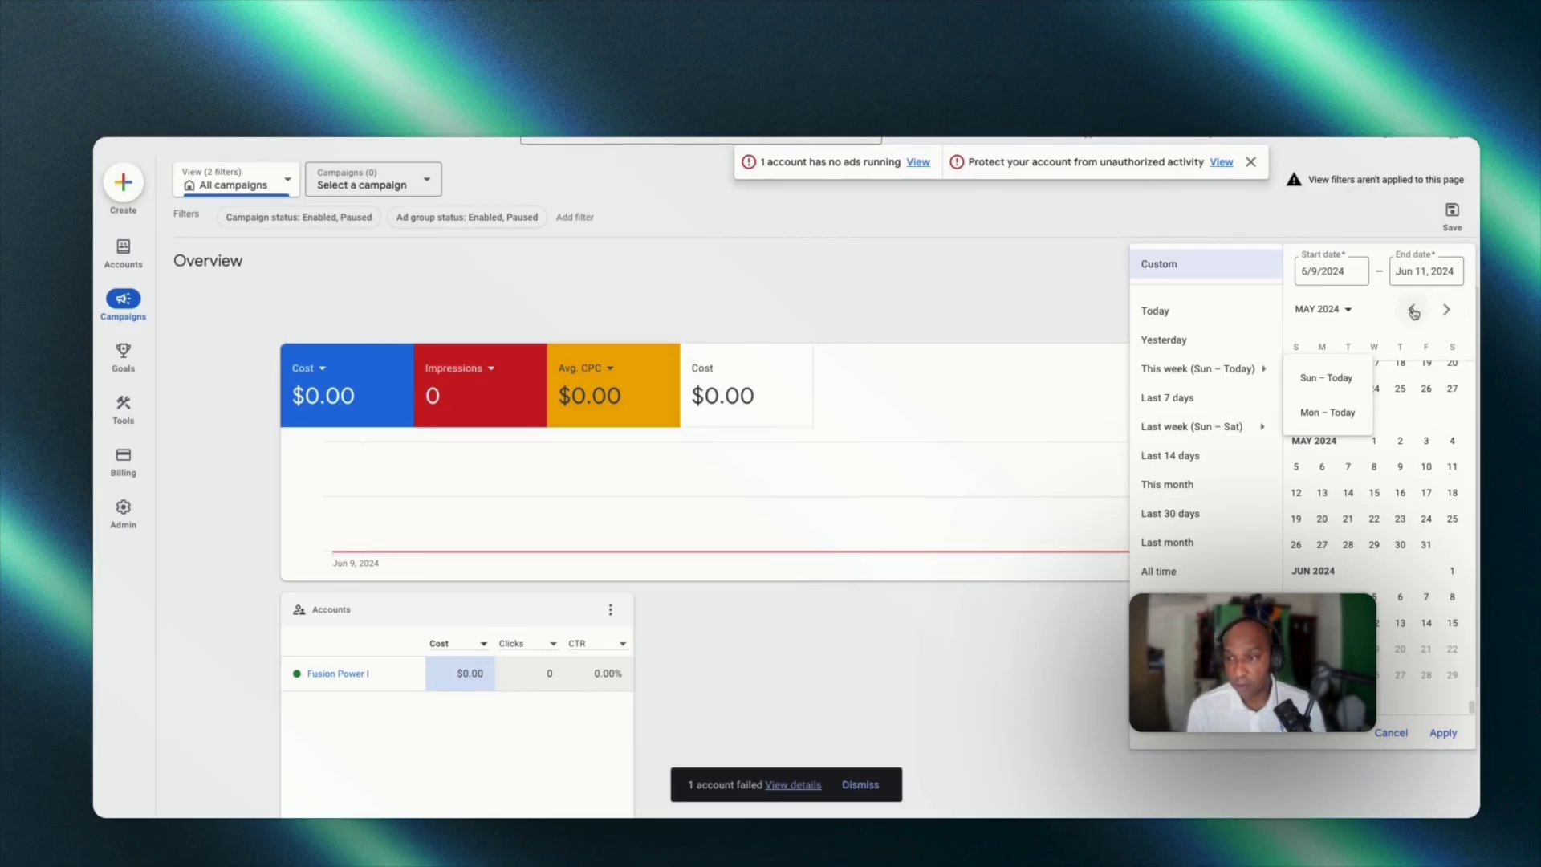
click(1412, 310)
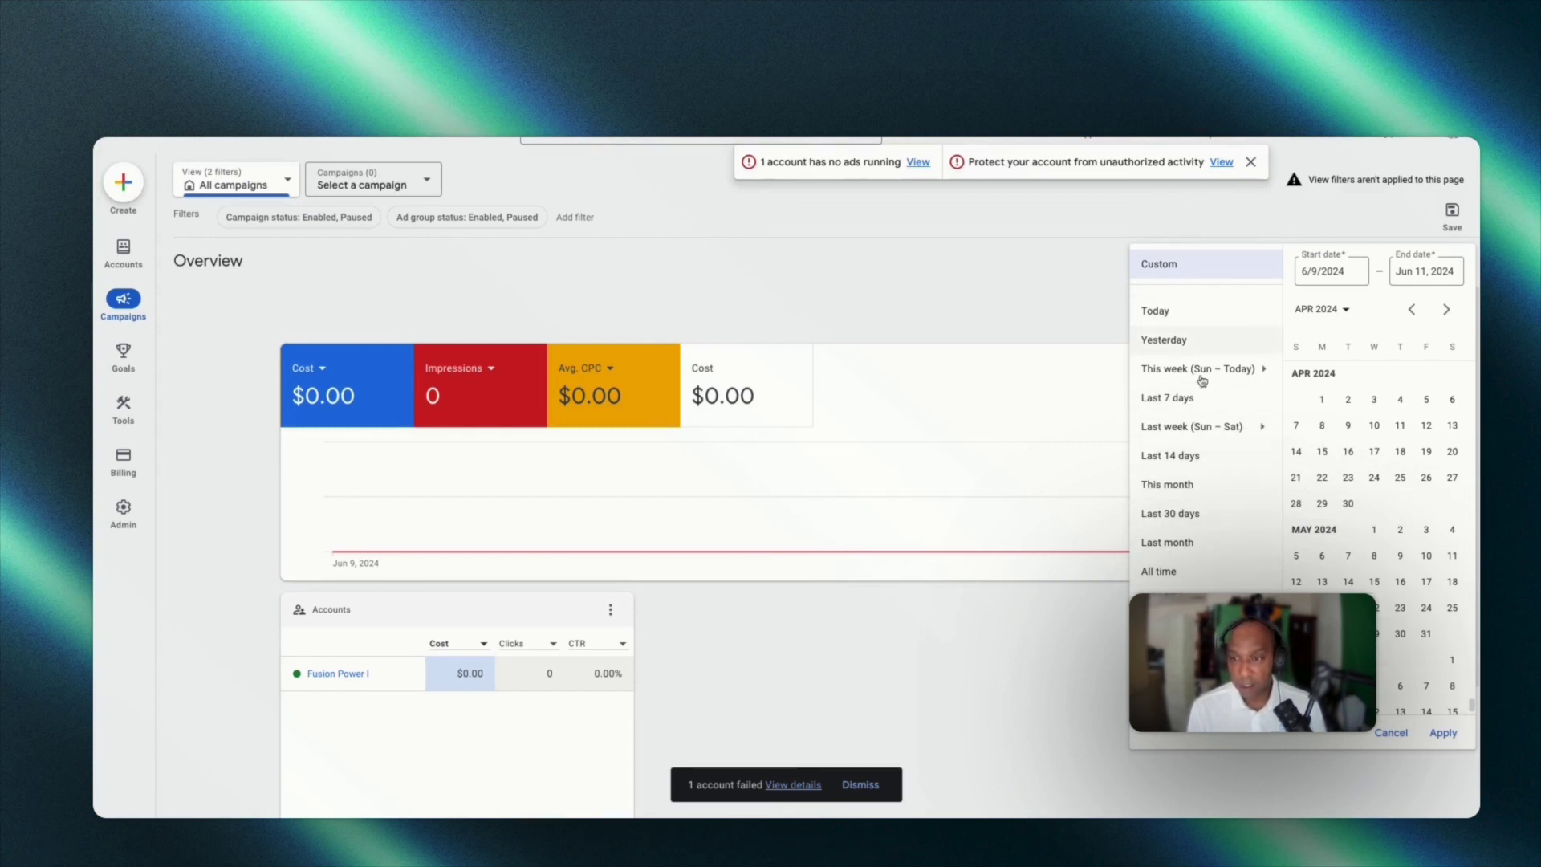
click(1086, 252)
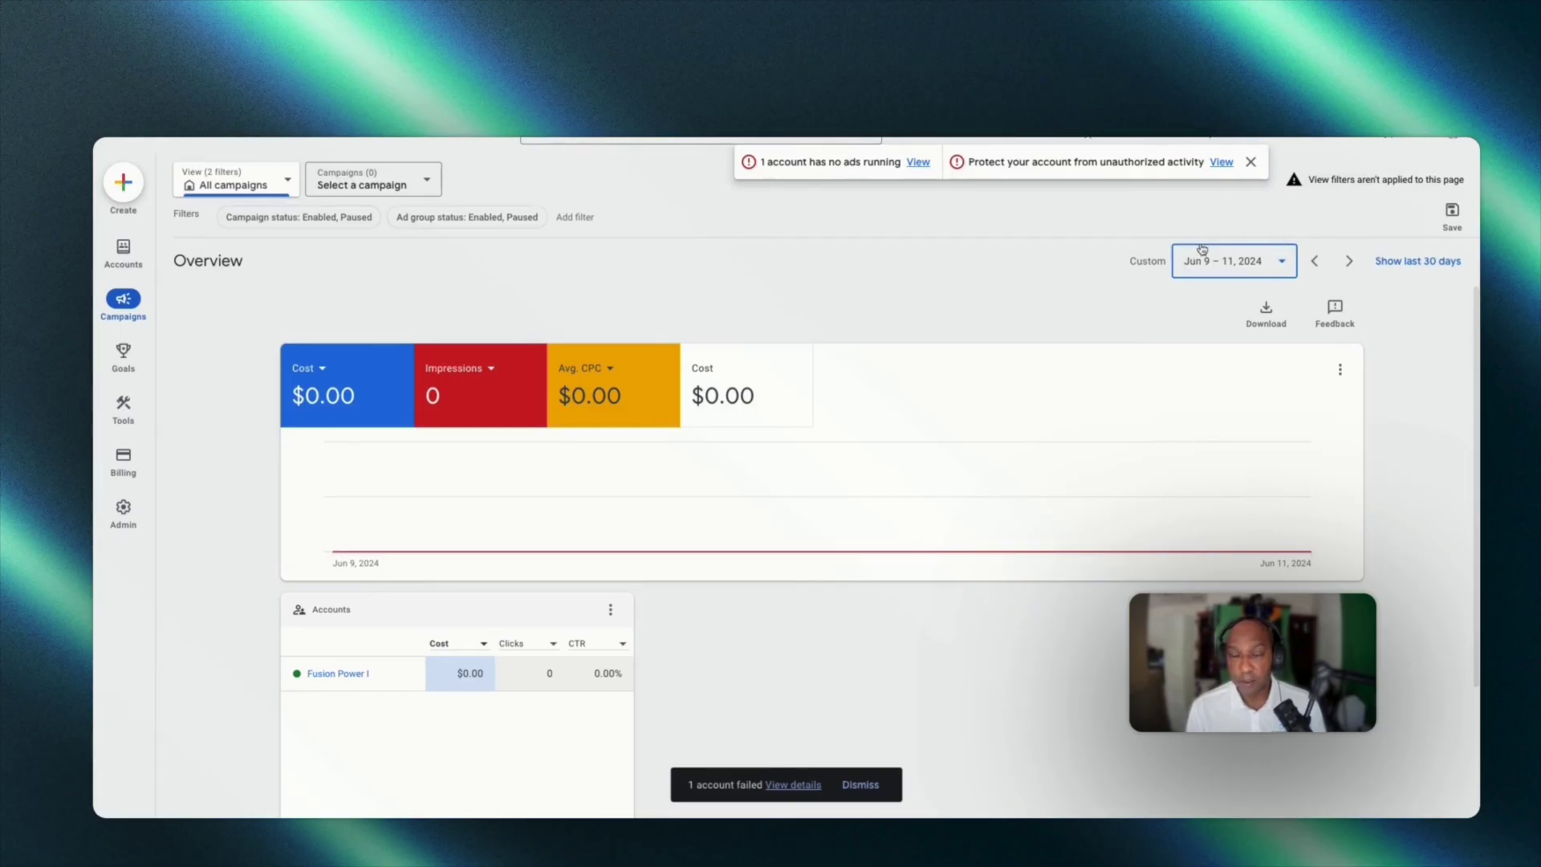
click(1277, 264)
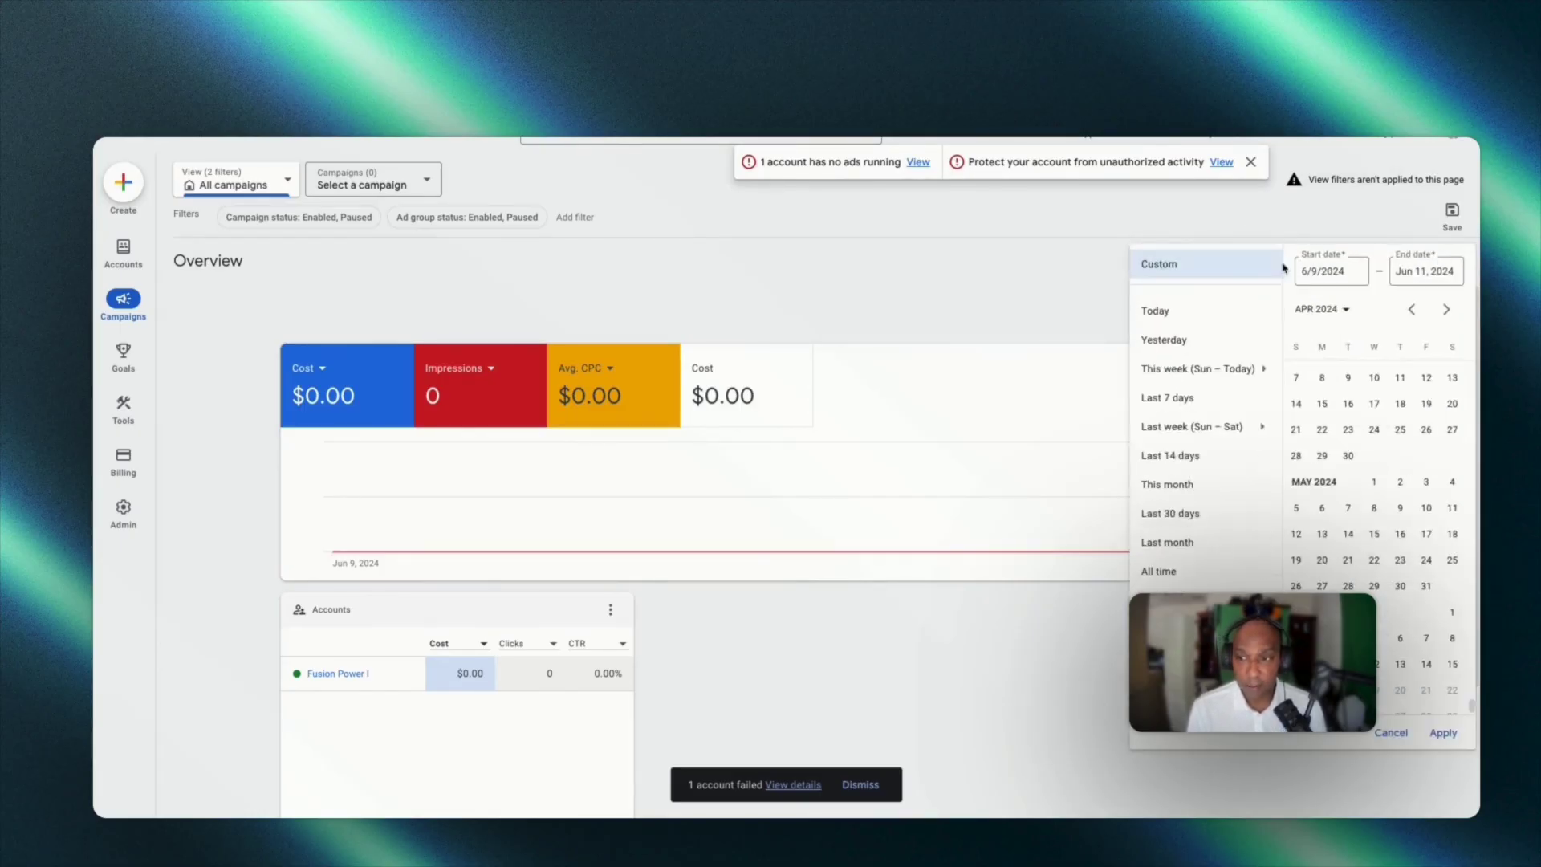
click(1080, 281)
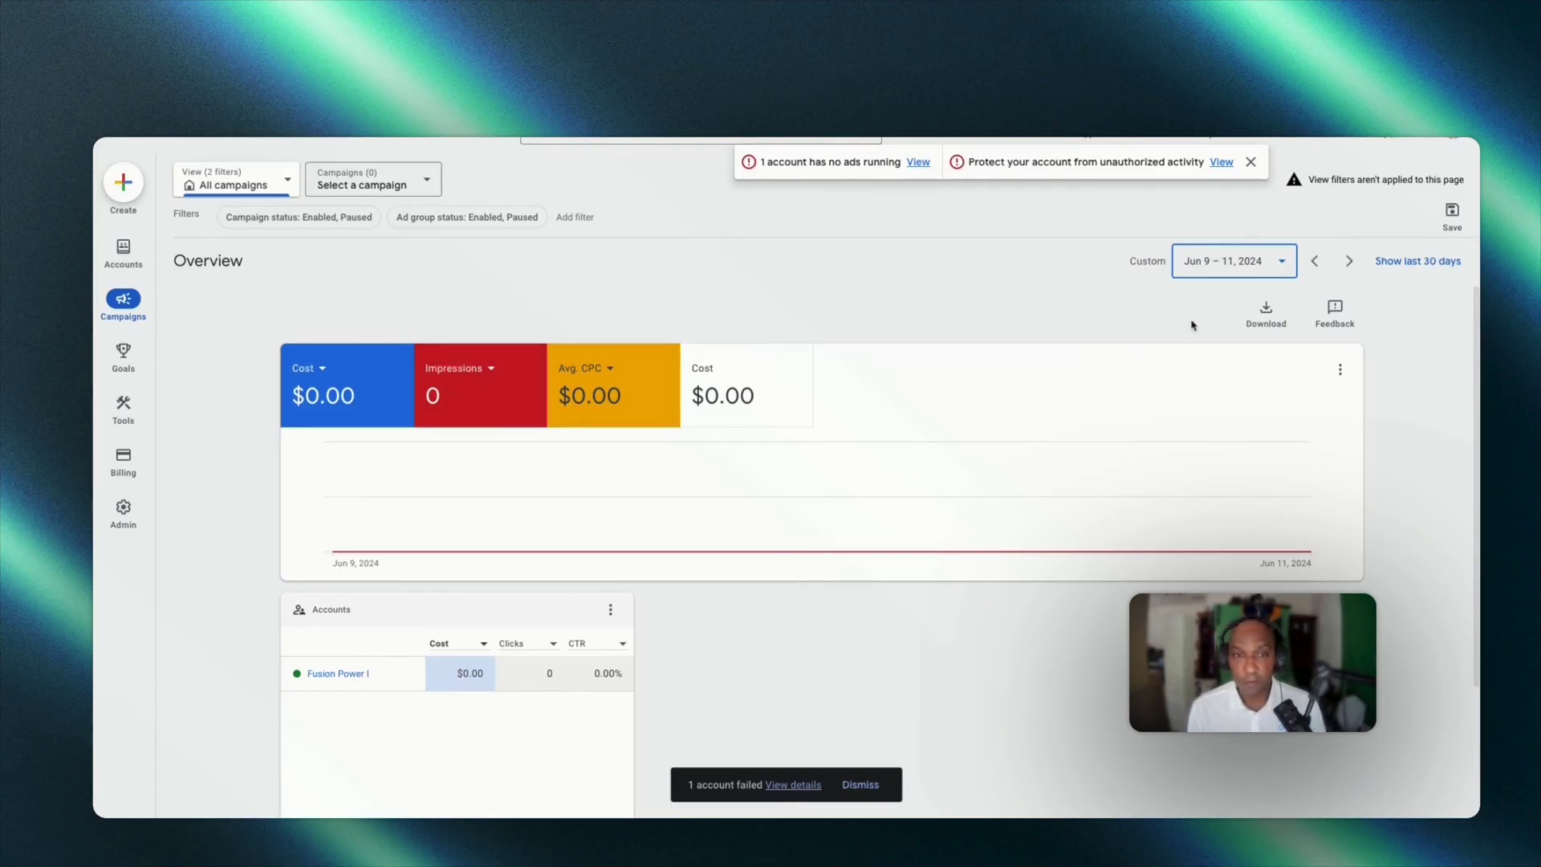
View the conversion goals summary and its diagnostics in the account's Goals section.
mouse_move(133, 351)
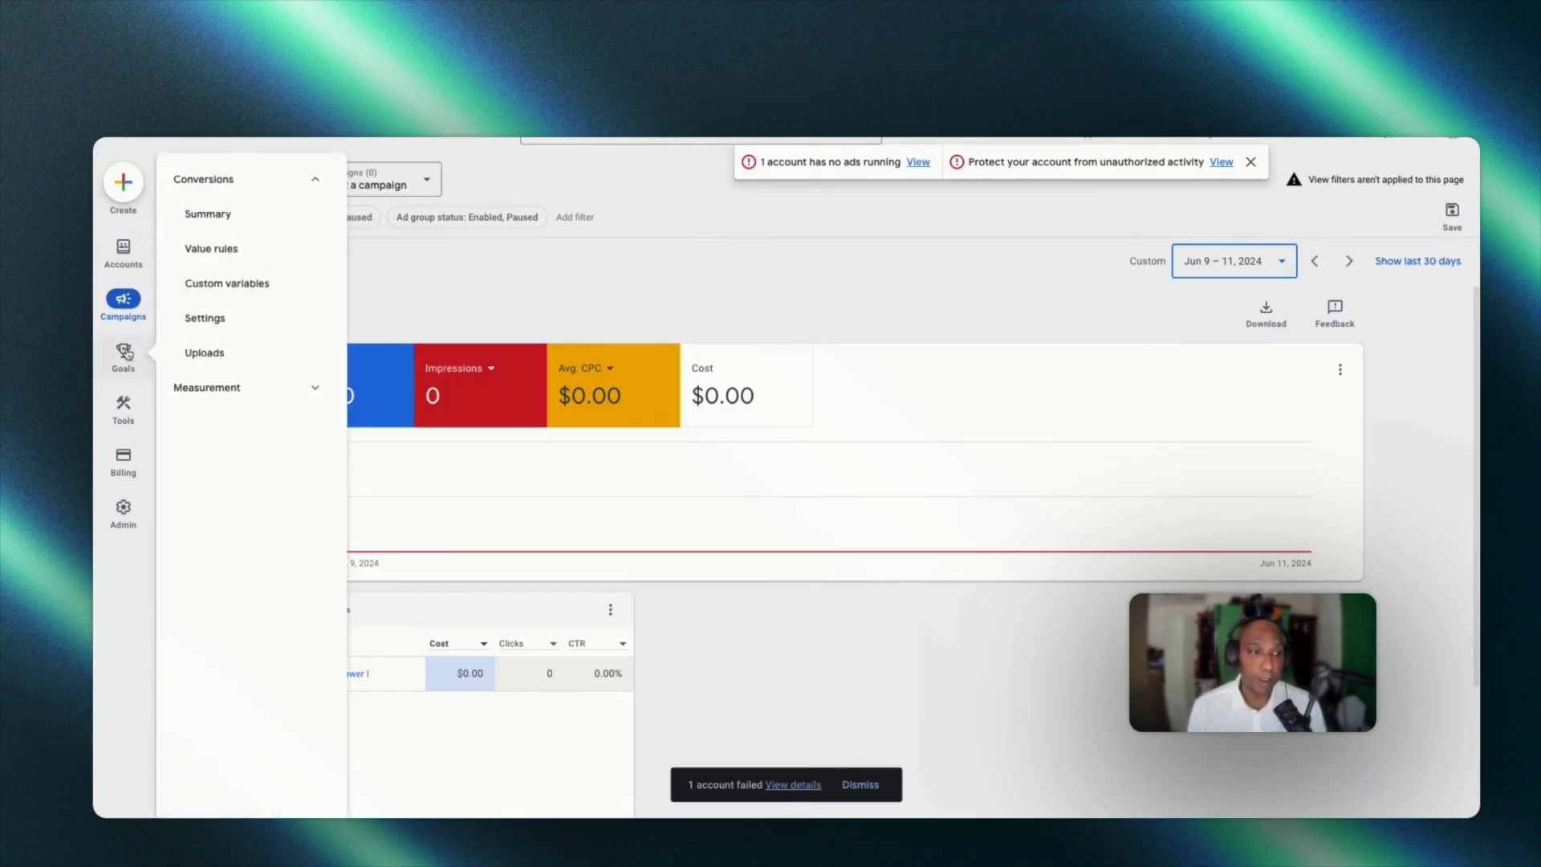
click(126, 354)
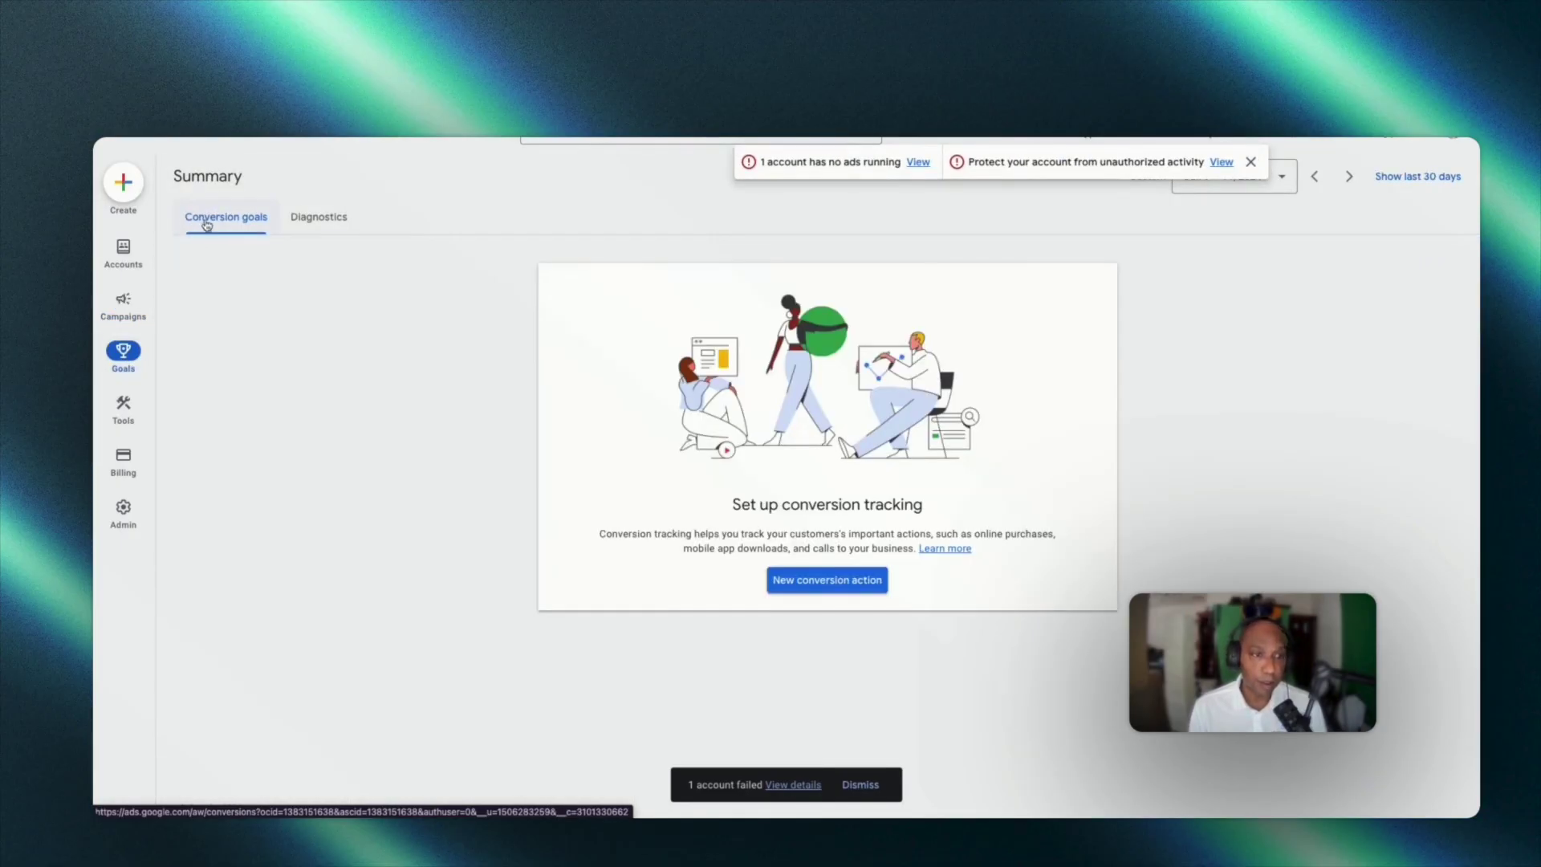
click(330, 219)
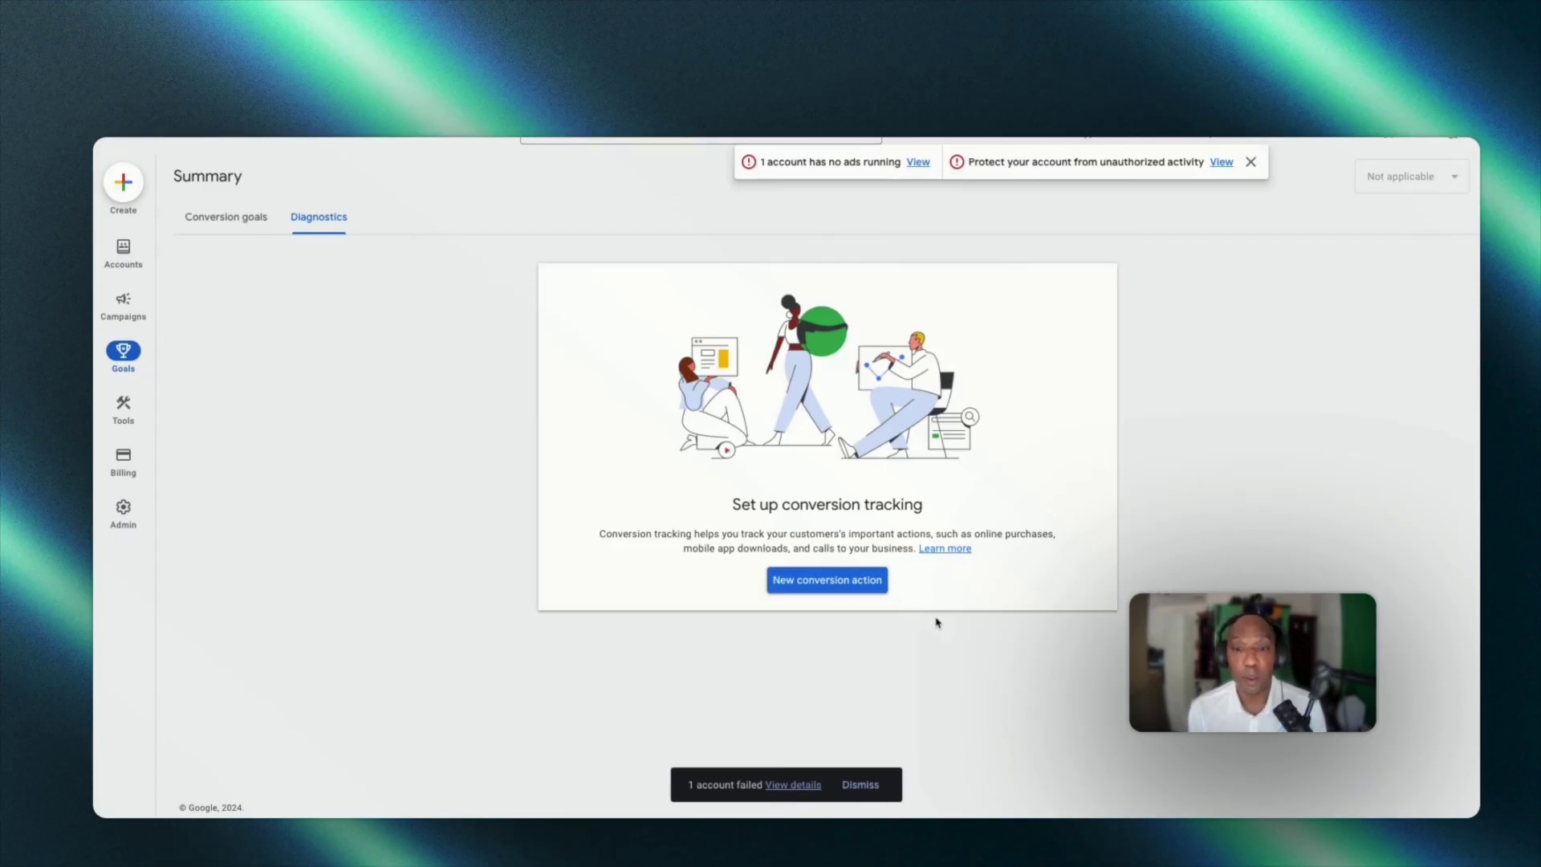
mouse_move(123, 351)
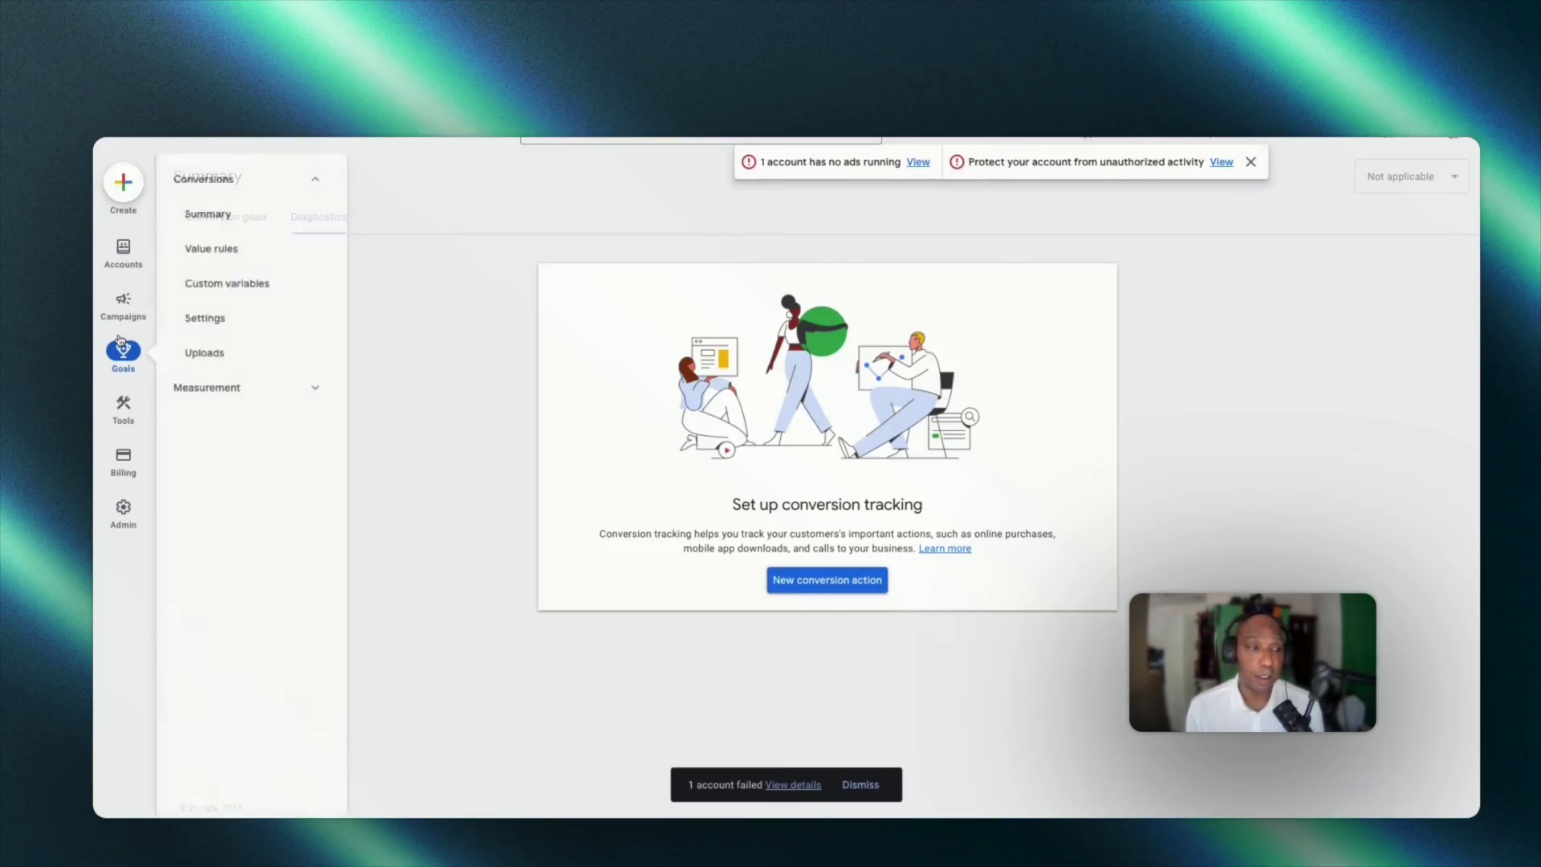